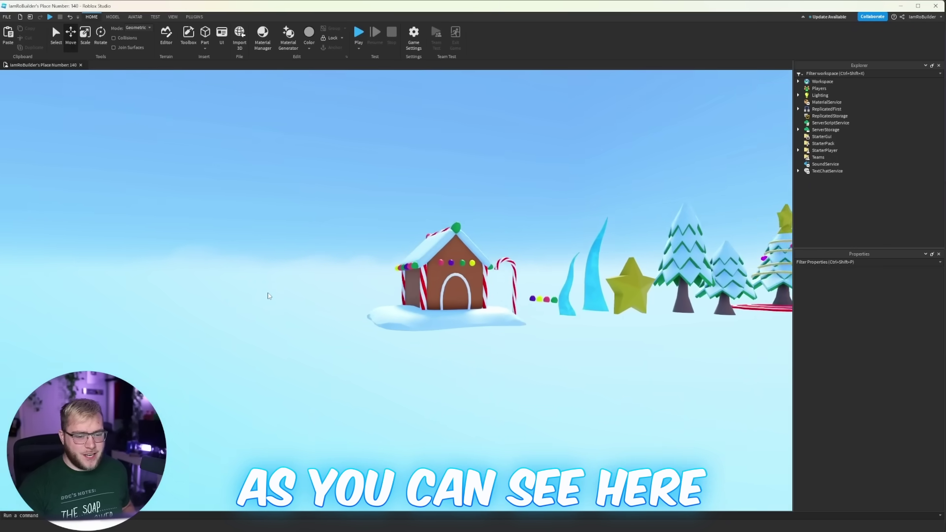
- Examine the gingerbread house and winter props, and survey the existing island map and the empty event base
key(w)
key(d)
right_drag(268, 296, 268, 292)
key(w)
key(d)
key(s)
key(d)
key(w)
key(s)
key(w)
key(s)
key(s)
- Try placing the Xmas EVENT base over the small distant platform to compare sizes, and undo the move
click(228, 359)
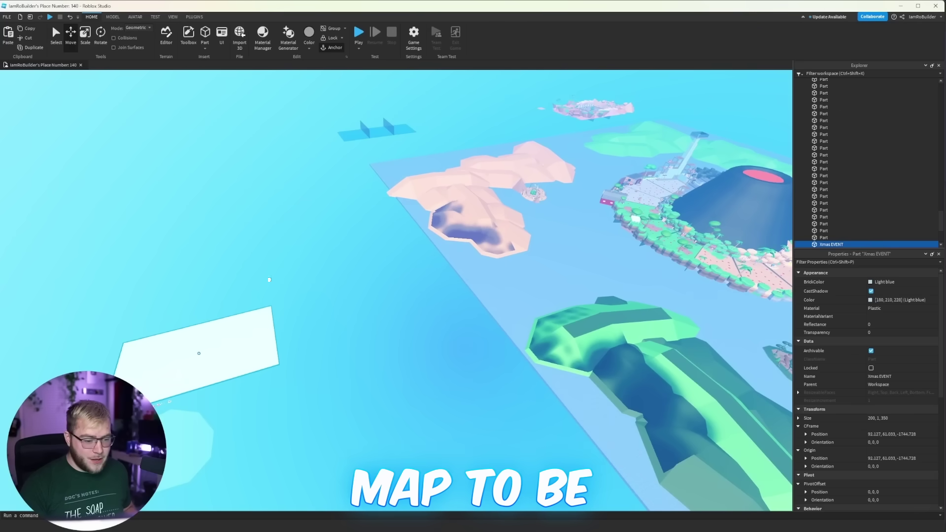
drag(269, 279, 384, 133)
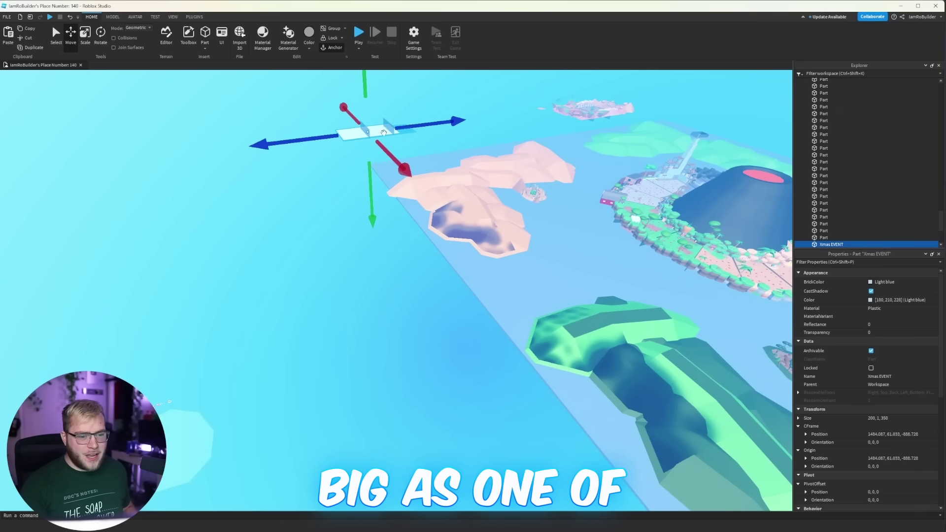
key(ctrl+z)
click(332, 269)
key(w)
right_drag(333, 269, 332, 270)
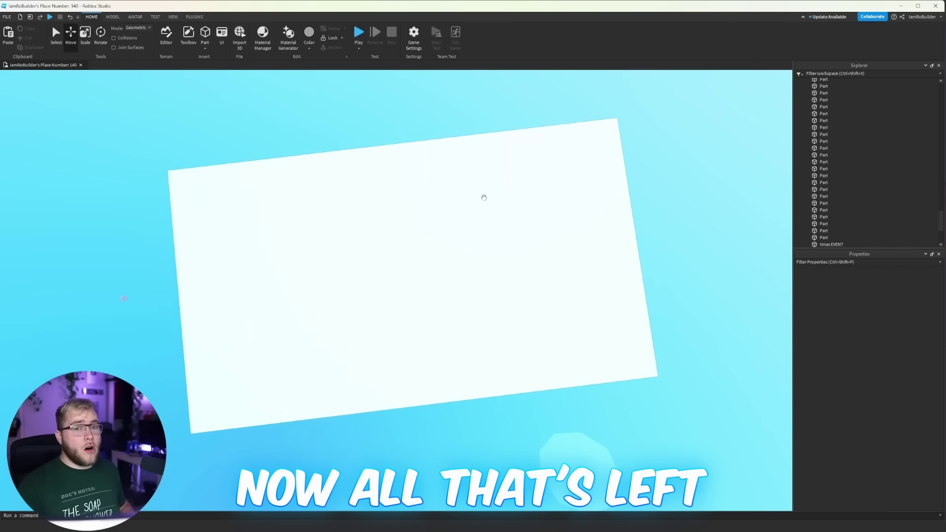
- Insert a part on the Xmas EVENT base, position it, and scale it up into a wide, flat lake
click(469, 302)
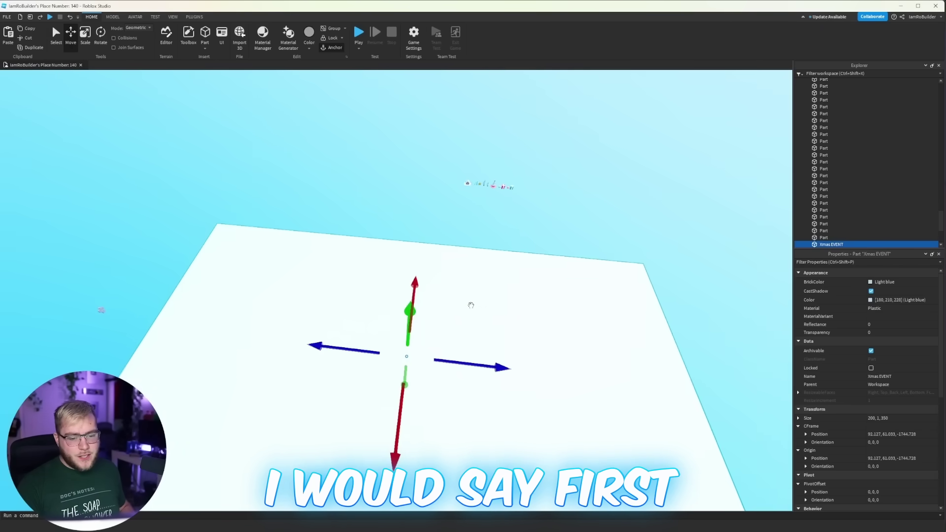
right_drag(467, 300, 338, 247)
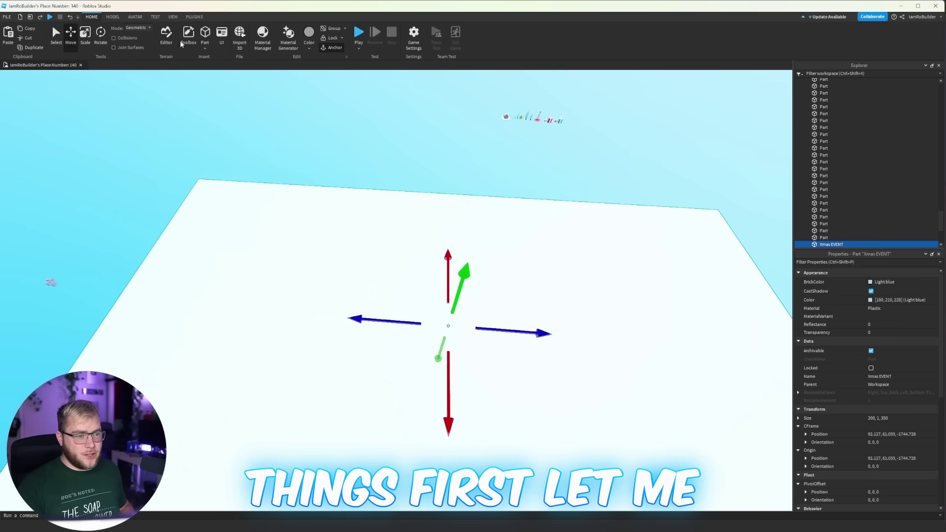
click(218, 90)
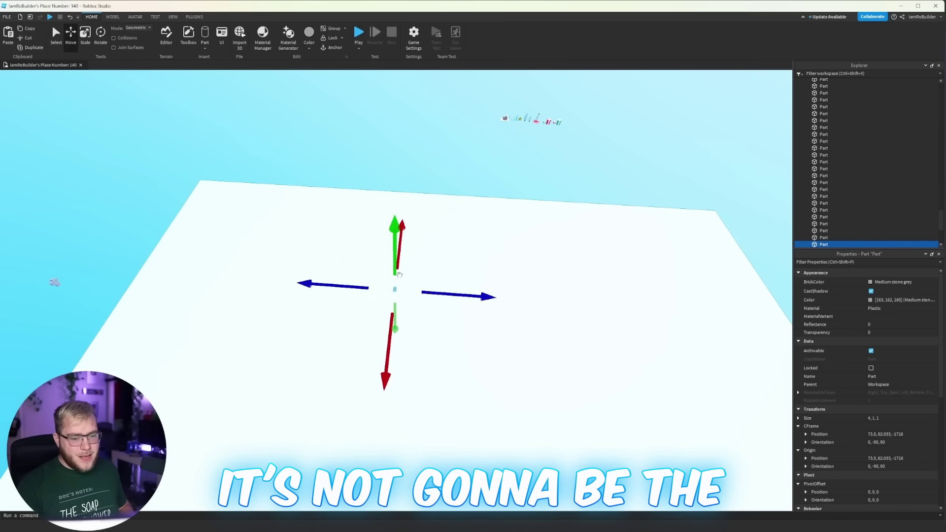
drag(354, 292, 340, 306)
key(s)
key(a)
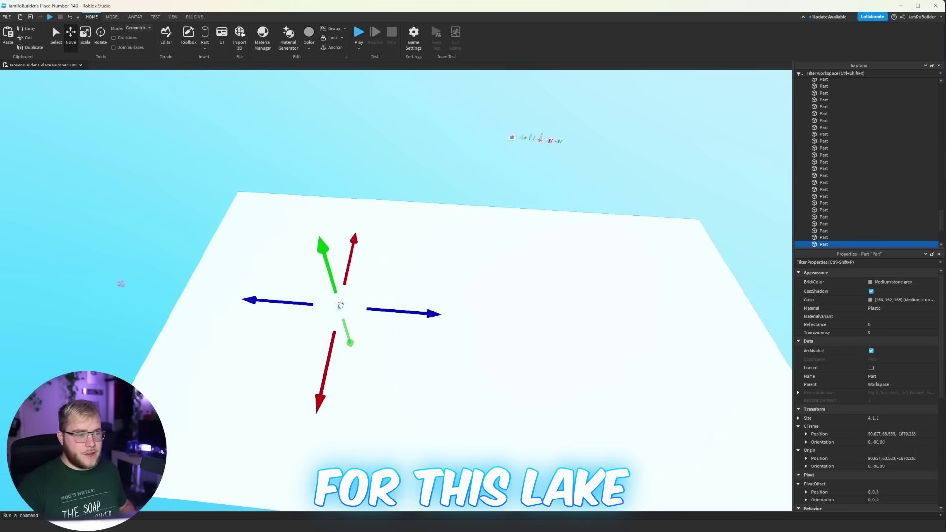
click(86, 33)
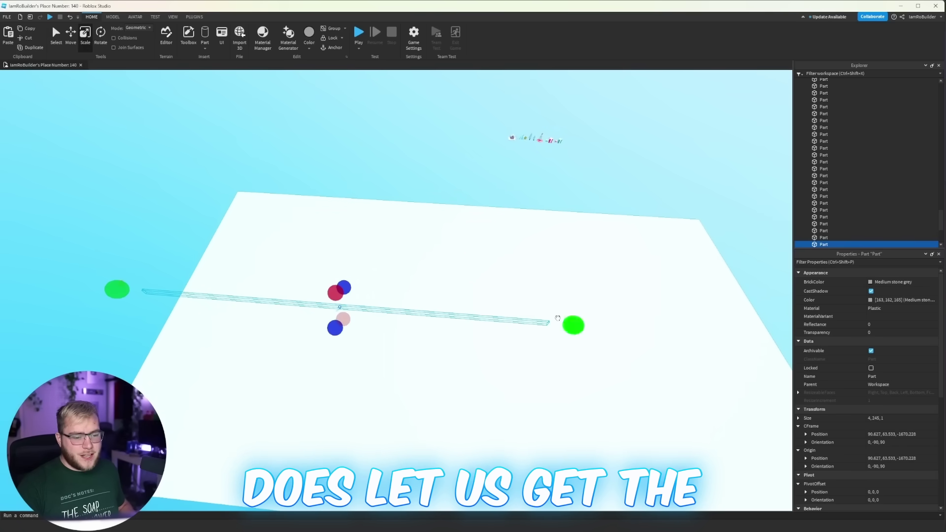
drag(355, 288, 372, 205)
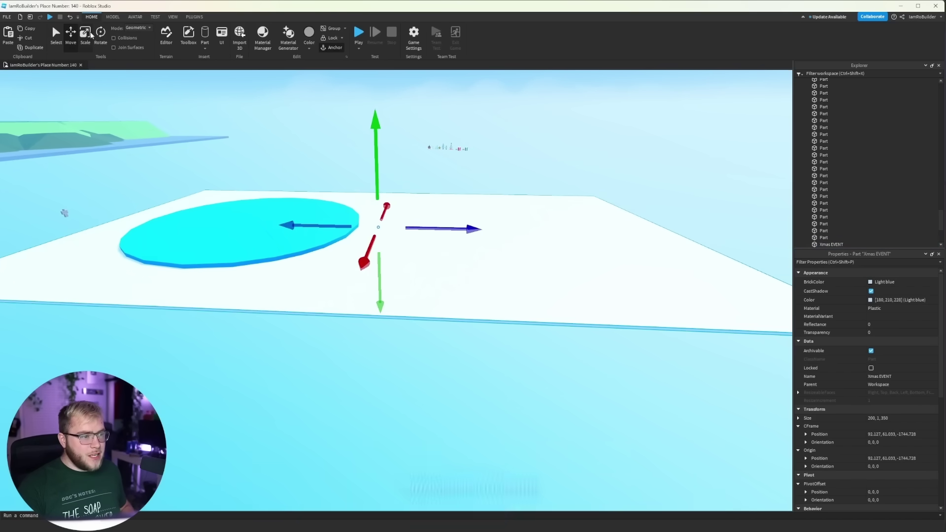
- Duplicate the snow base and scale the copy beside the lake into a raised platform of about 200 × 10.5 × 168 studs
key(ctrl+3)
drag(85, 220, 367, 226)
drag(533, 205, 539, 190)
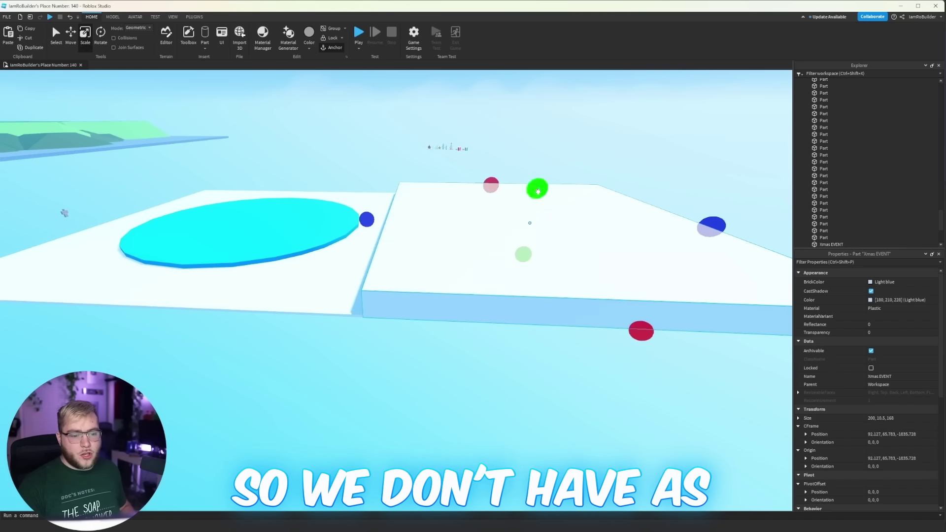
- Lower the raised snow platform's height to 6 studs, judging it against the rig at its edge
key(a)
key(w)
right_drag(469, 214, 491, 210)
key(a)
key(w)
drag(548, 202, 550, 214)
mouse_move(448, 192)
right_down()
mouse_move(433, 192)
mouse_move(435, 200)
right_up()
drag(435, 199, 456, 215)
right_drag(457, 215, 452, 194)
click(452, 194)
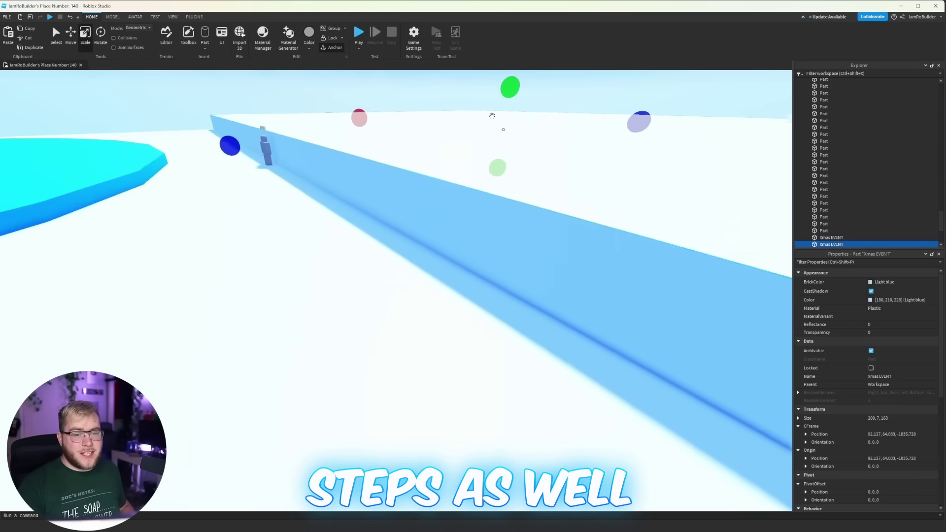
drag(508, 91, 508, 104)
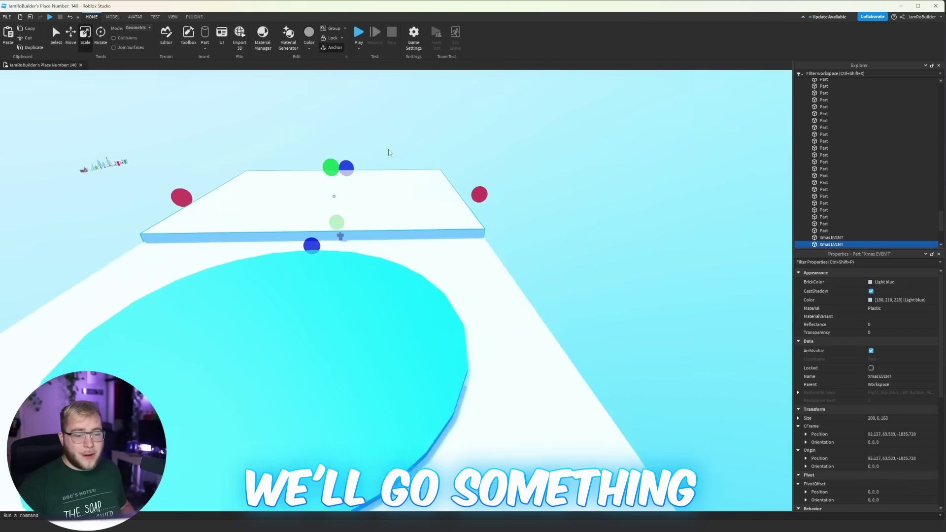
- Narrow the raised platform evenly on both sides and flank it with matching notched sections that leave gaps for steps
scroll(388, 149, up, 3)
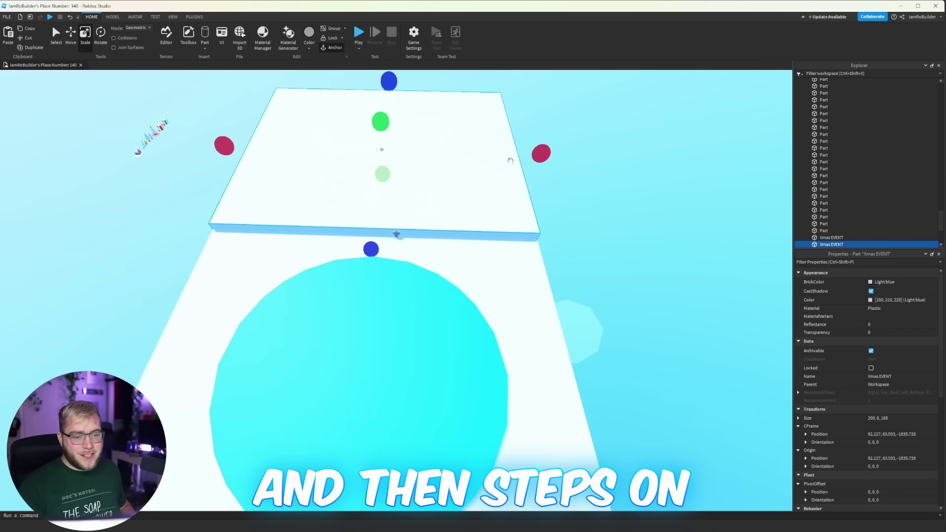
ctrl+drag(541, 153, 497, 151)
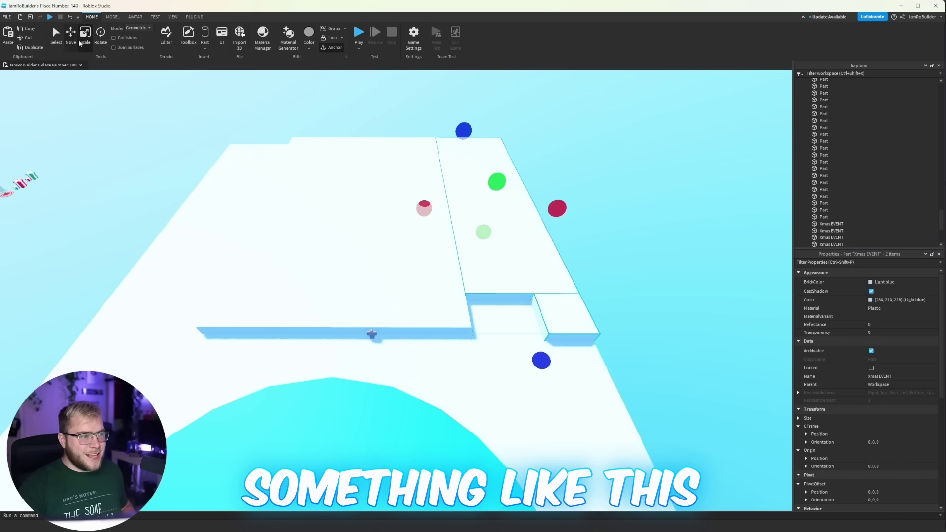
drag(537, 218, 321, 201)
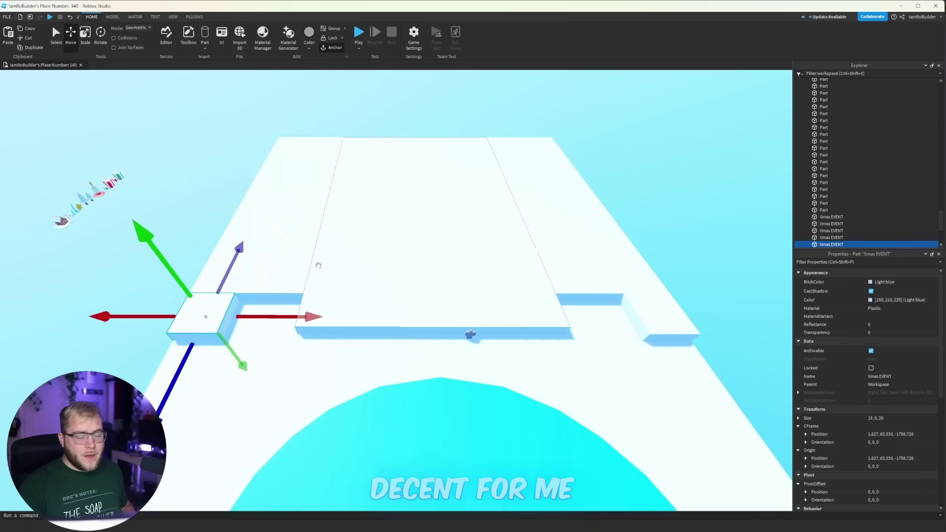
- Check the elevation change around the notched platform sections and move the Rig up onto the platform's front edge
key(w)
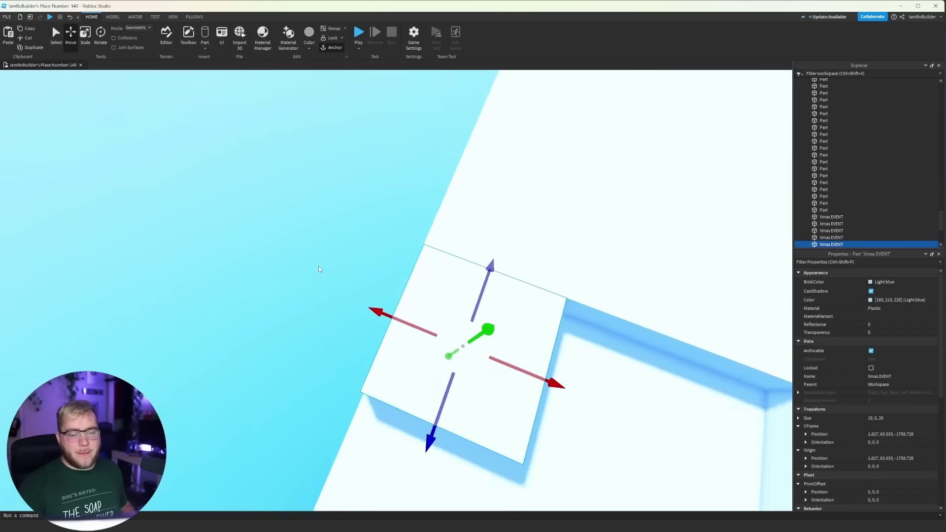
right_drag(319, 267, 316, 264)
click(218, 325)
right_drag(217, 326, 231, 297)
key(w)
key(w)
key(d)
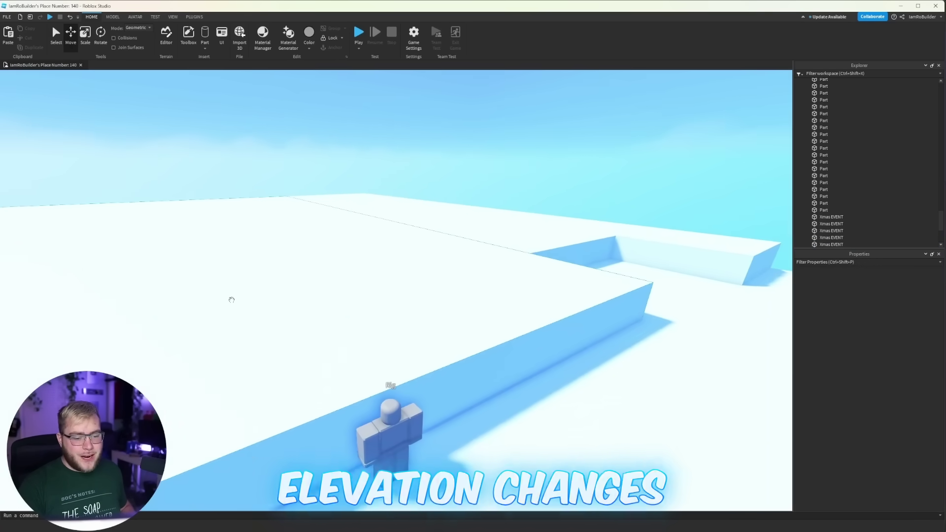
click(398, 439)
scroll(361, 369, down, 8)
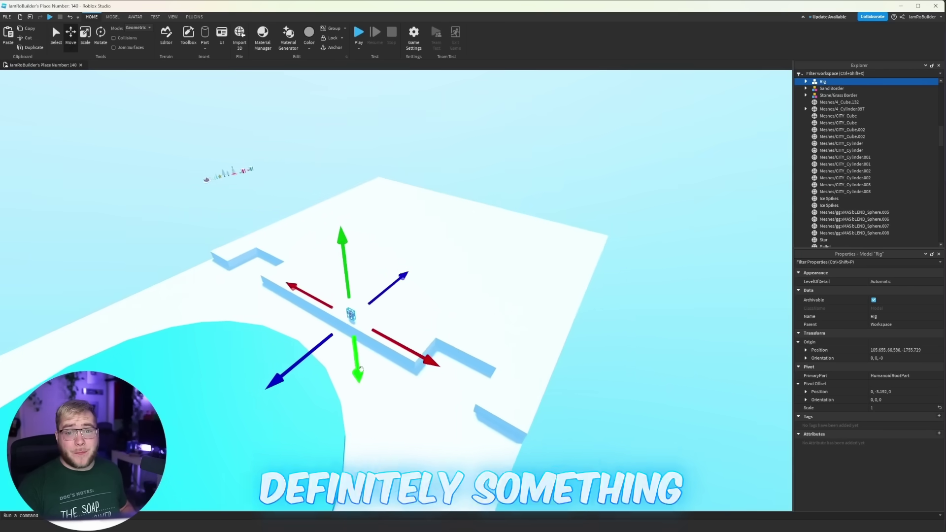
scroll(362, 368, down, 3)
right_drag(361, 369, 414, 300)
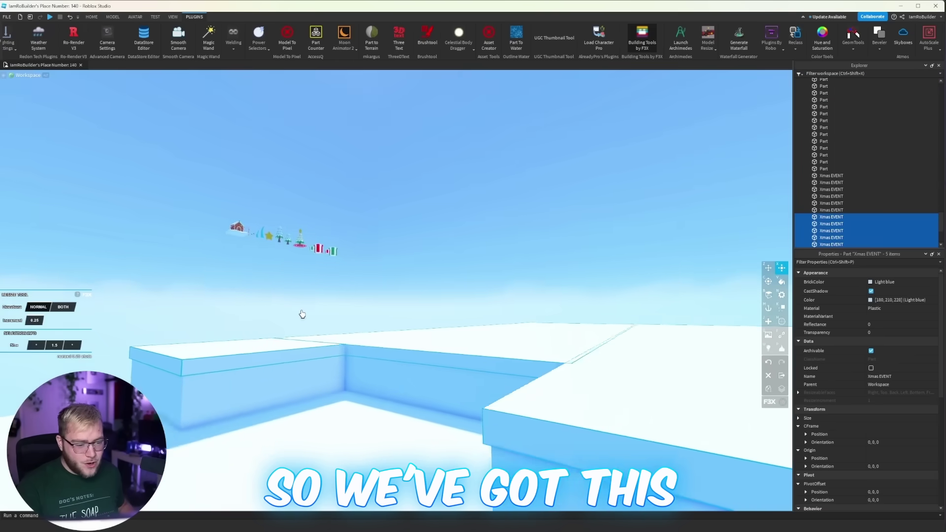
- Change the brick color of the five lower platform pieces beneath the thin snow layer to a dark brown
scroll(302, 314, up, 3)
right_drag(302, 314, 300, 312)
scroll(301, 311, down, 5)
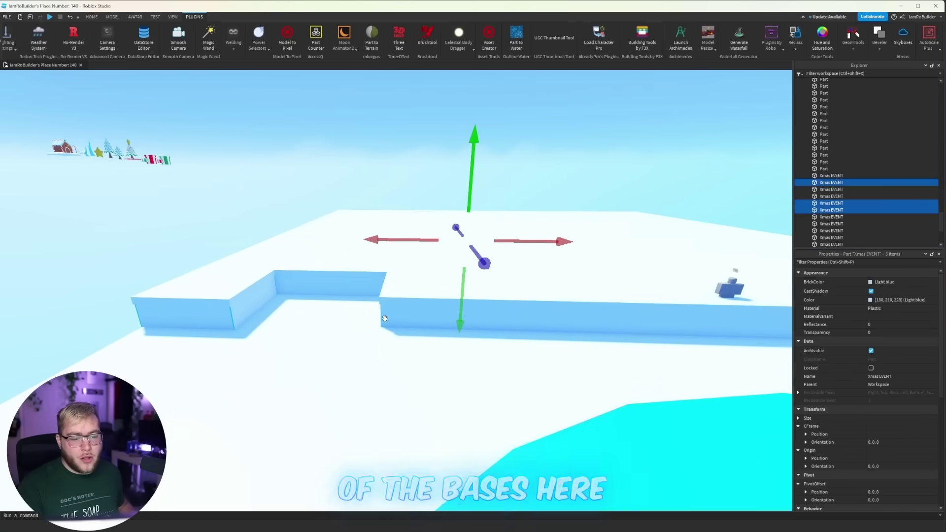
right_drag(385, 318, 385, 318)
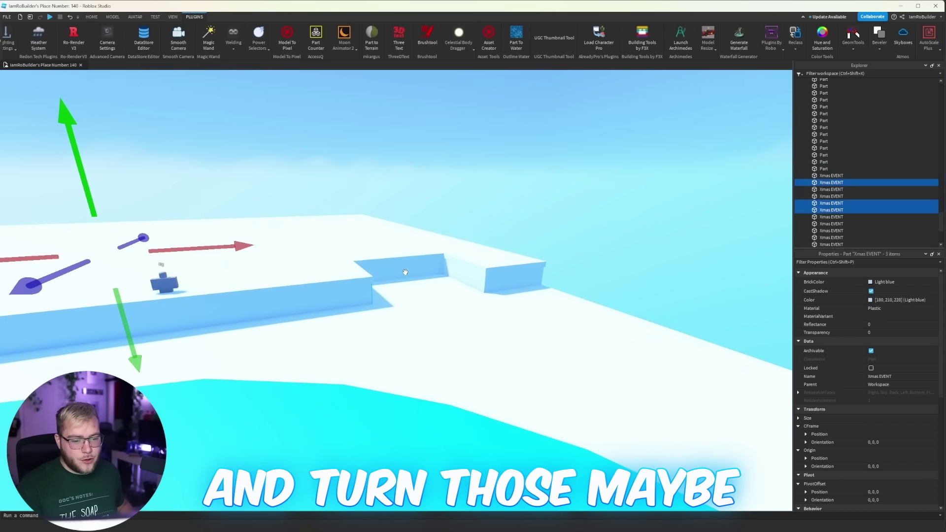
click(887, 281)
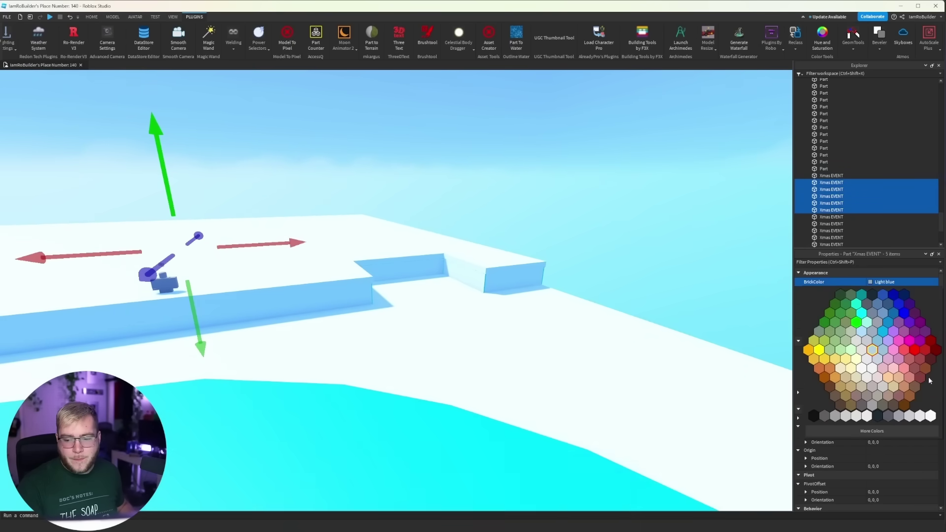
click(914, 387)
click(613, 256)
right_drag(523, 238, 501, 219)
scroll(524, 241, down, 5)
scroll(502, 219, up, 3)
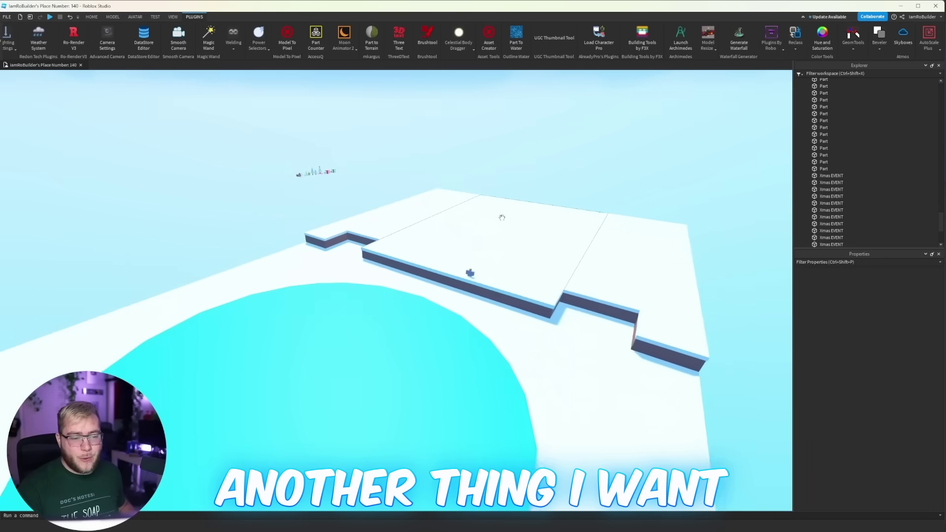
right_drag(329, 192, 351, 236)
scroll(350, 237, down, 3)
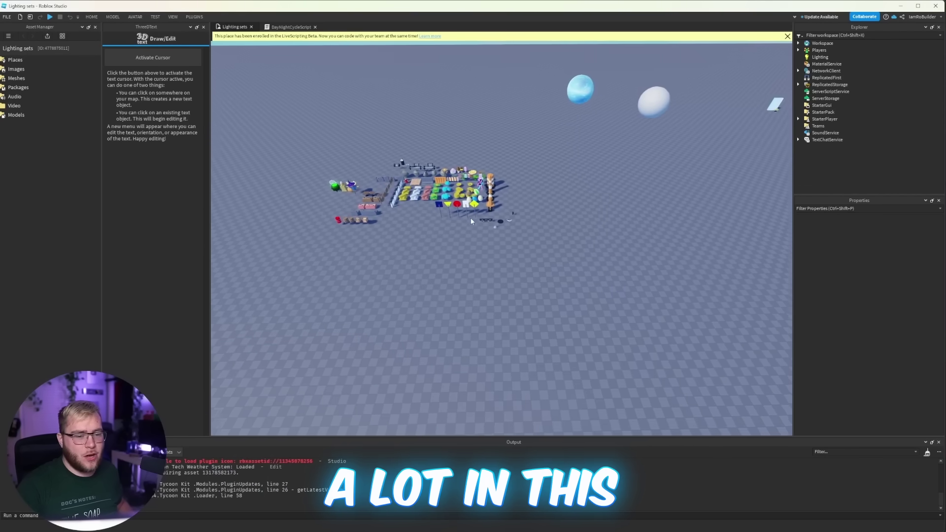
- Switch to the Lighting sets place and select the octagonal planter with the green top
right_drag(471, 217, 485, 197)
key(w)
key(w)
key(s)
click(480, 262)
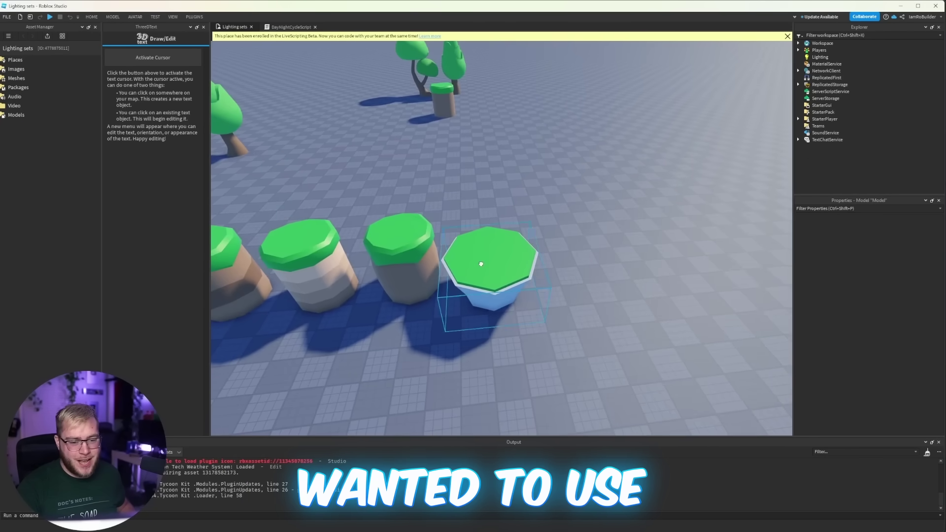
- Add a tree model and three grey rocks to the selection, and copy these assets with the planter into the winter map
key(d)
right_drag(542, 274, 557, 256)
key(w)
key(q)
key(s)
key(w)
key(e)
key(s)
key(a)
key(d)
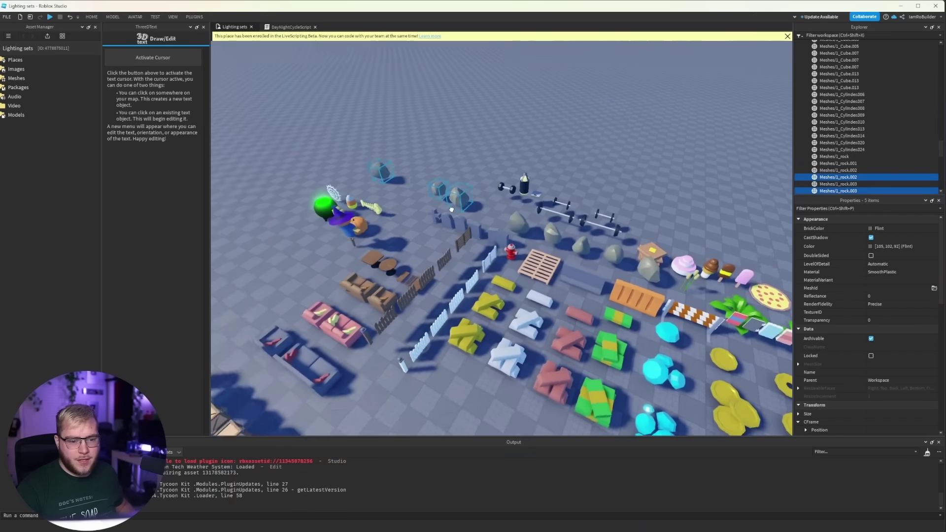
right_drag(453, 209, 443, 238)
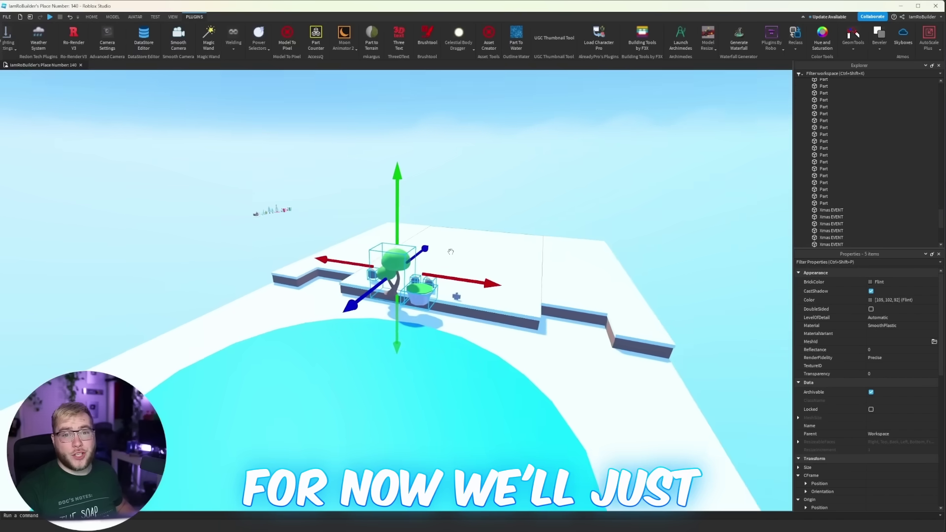
- Move the copied tree, planter and rocks off the snow base toward the winter props
right_drag(411, 236, 411, 236)
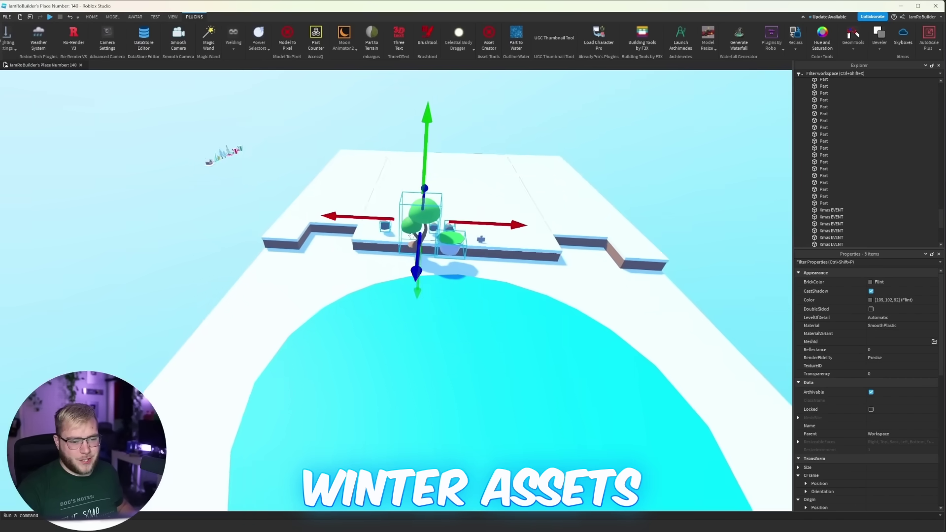
key(a)
drag(345, 217, 134, 212)
drag(251, 178, 272, 153)
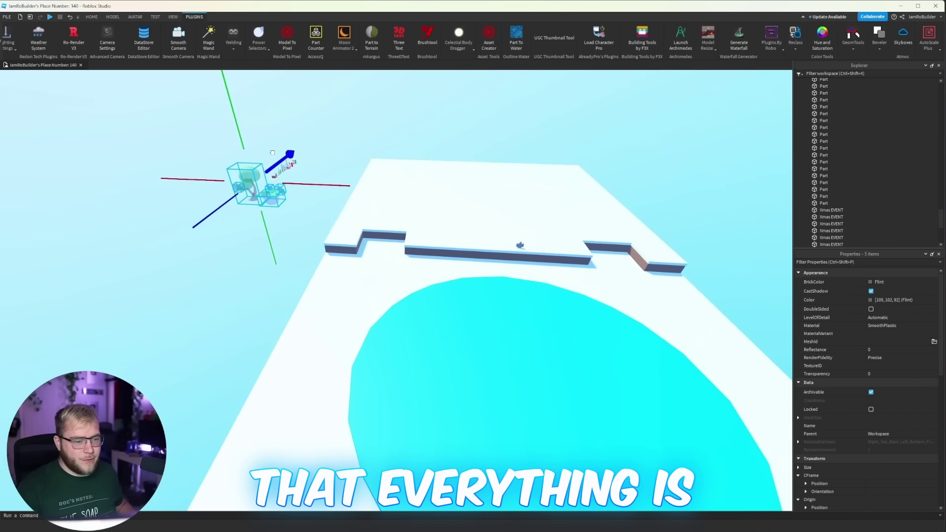
- Set the brick color of the tree's foliage and the planter's grass top to Sea green
click(391, 131)
key(w)
right_drag(390, 129, 389, 128)
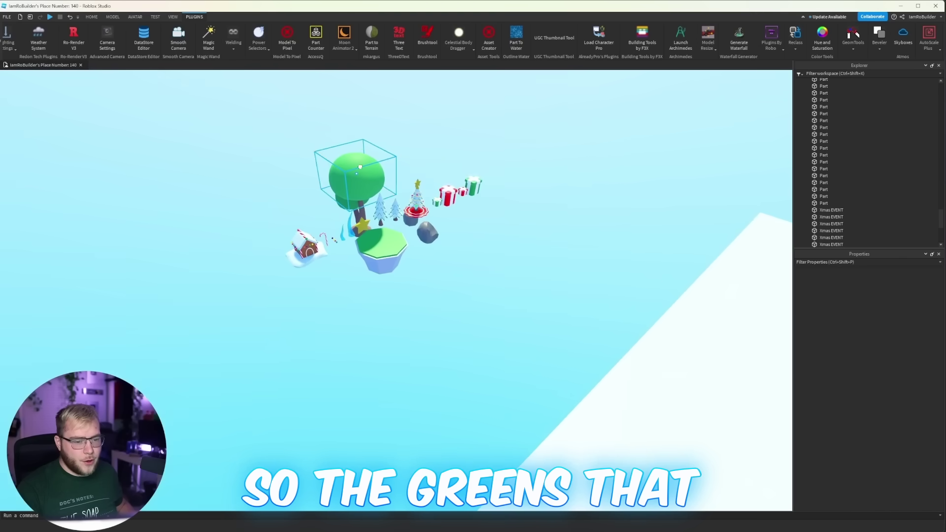
click(891, 281)
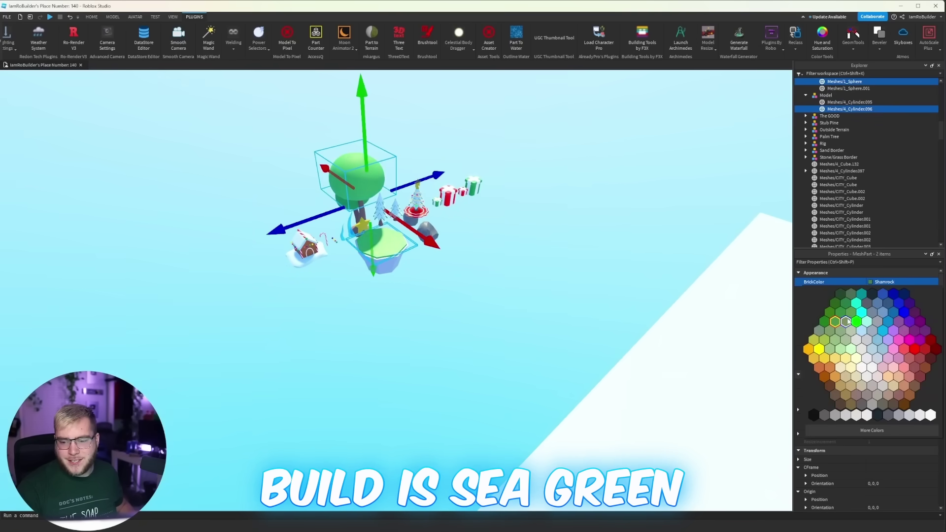
click(841, 313)
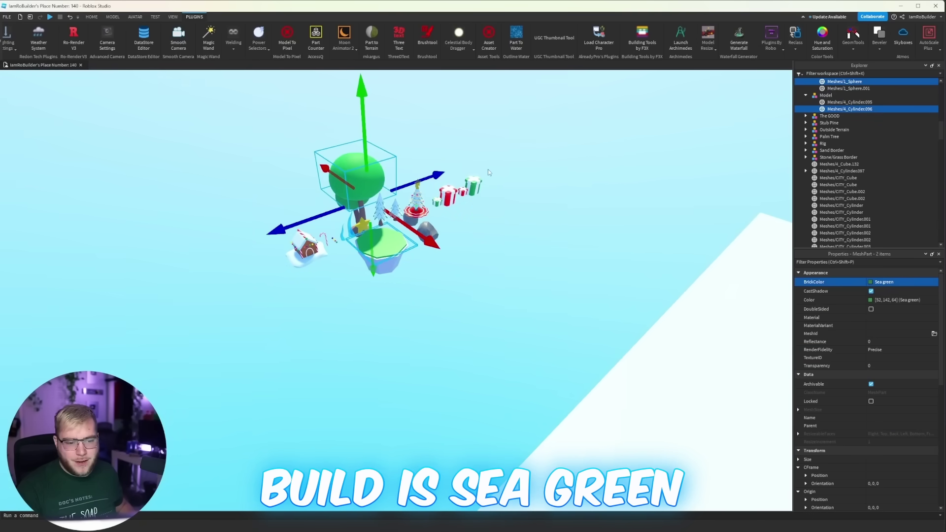
- Move the tree and planter away from the rocks and the other winter props
shift+click(356, 189)
drag(428, 190, 261, 210)
click(284, 188)
- Recolor the planter's grass top to Light blue so it matches the snow
right_drag(334, 191, 334, 190)
key(w)
right_drag(442, 253, 442, 253)
click(282, 315)
key(f)
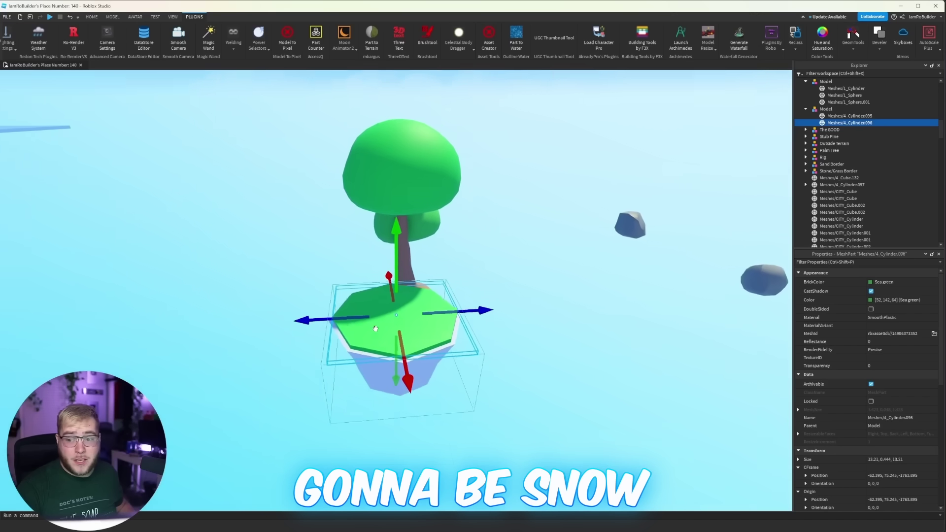
click(887, 282)
click(873, 350)
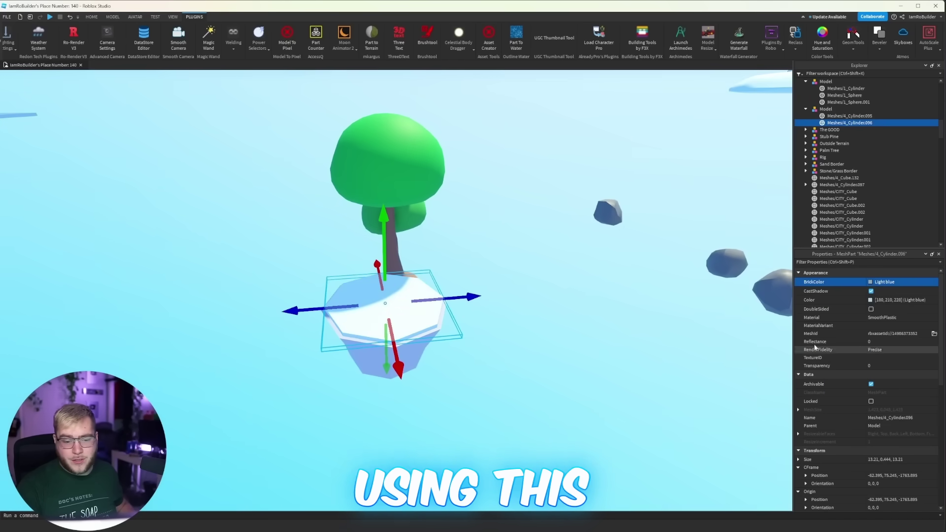
- Duplicate the snow-topped planter and place one of the two planters apart from the tree
click(544, 336)
key(ctrl+d)
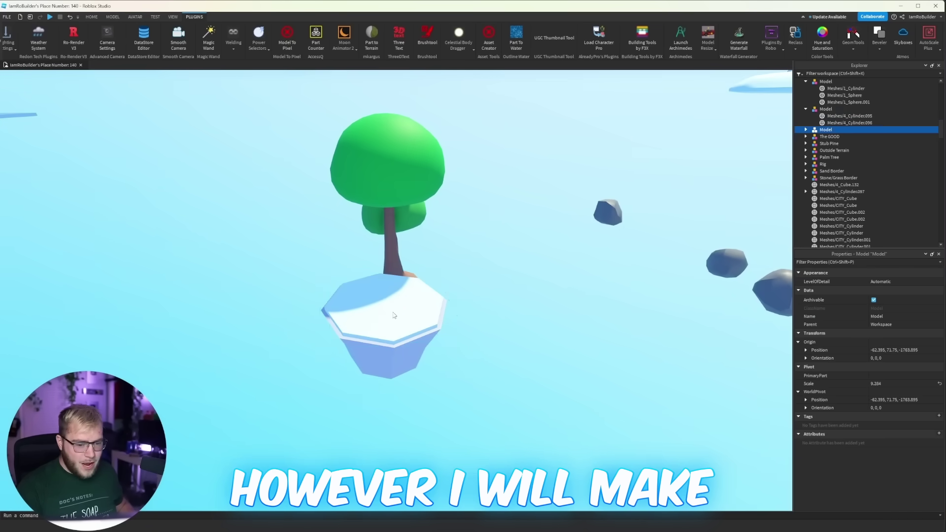
click(429, 323)
drag(429, 323, 276, 323)
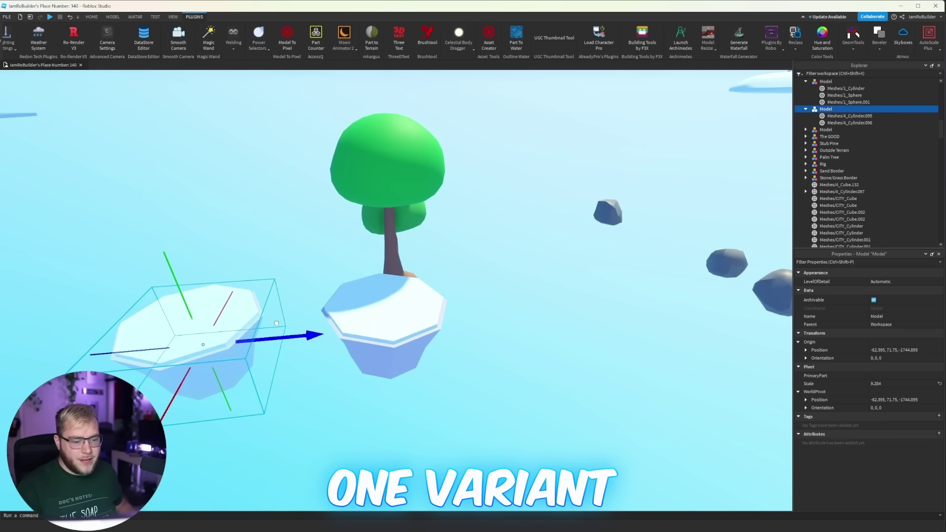
- Set the brick color of the separated planter's base to Brown
click(223, 370)
click(877, 286)
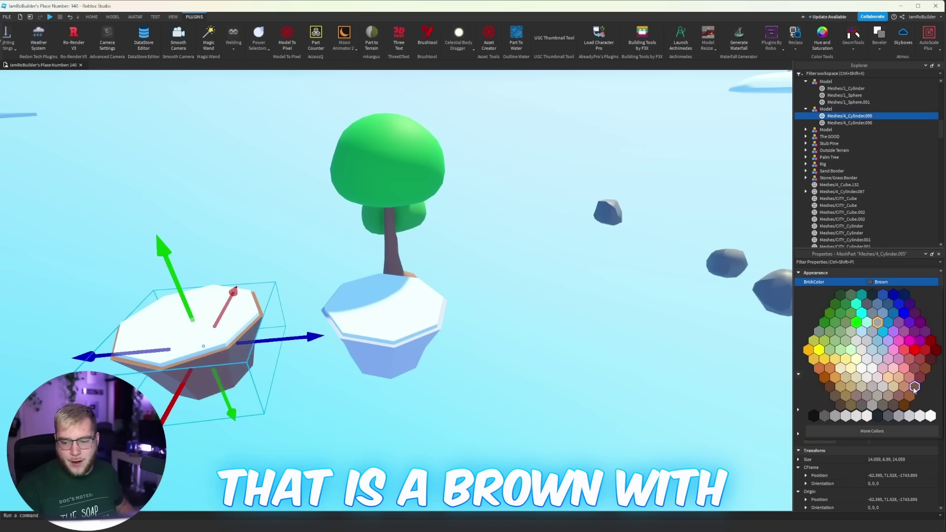
click(914, 388)
click(203, 321)
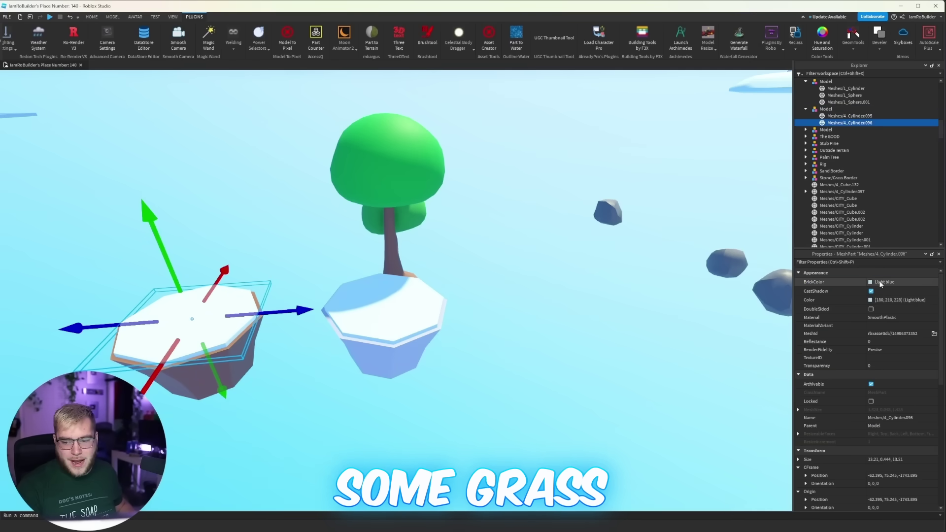
click(606, 355)
- Scale the sandy hill mesh beside the lake down to about 58.7 x 1.1 x 68 studs
right_drag(532, 337, 528, 338)
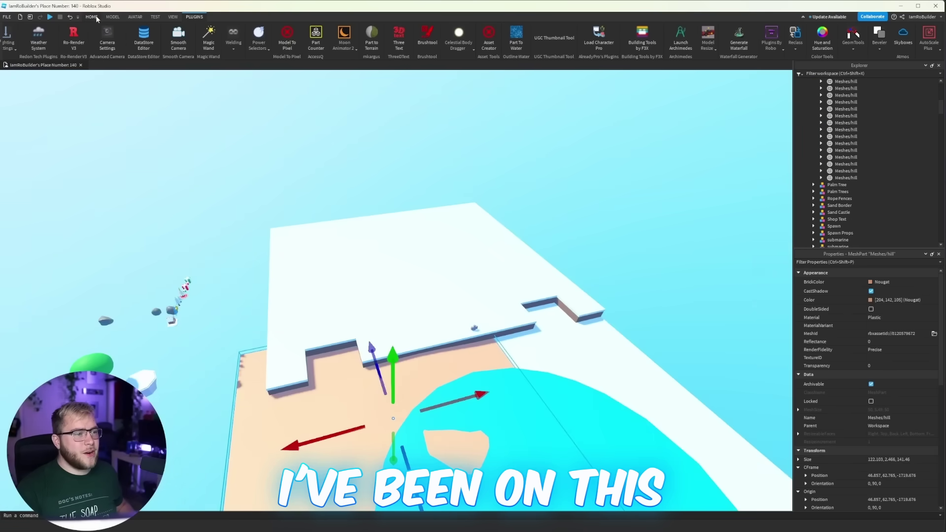
right_drag(481, 319, 399, 330)
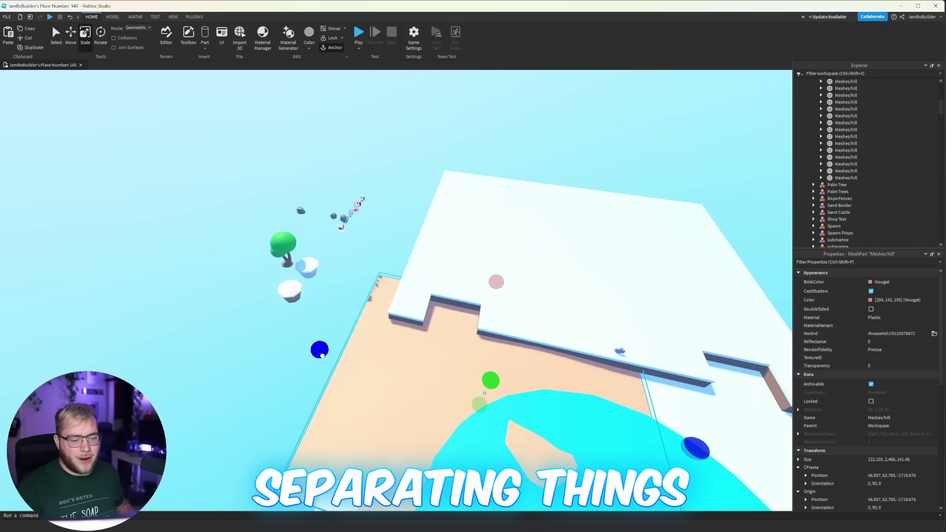
drag(320, 351, 461, 355)
right_drag(552, 368, 513, 345)
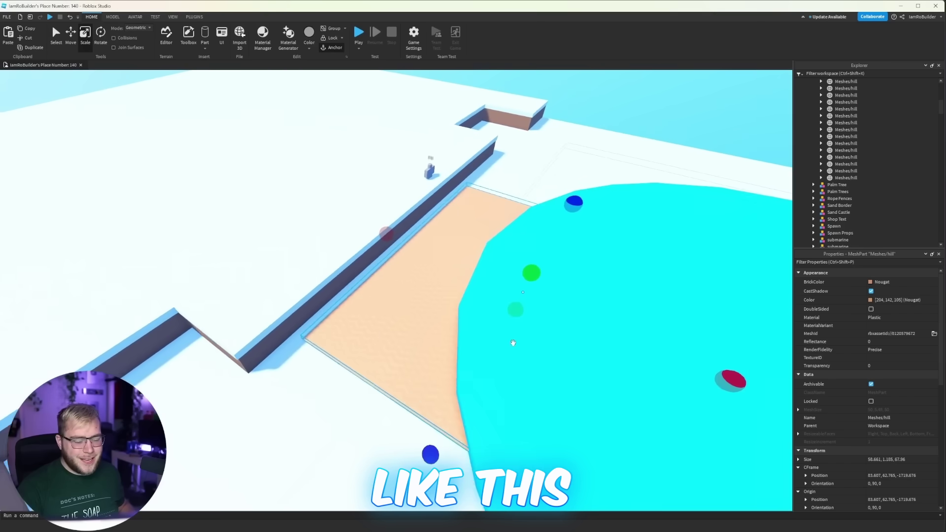
- Reshape the hill mesh into a mound of about 40 x 4.6 x 47 studs against the raised platform's corner
key(a)
right_drag(362, 328, 362, 327)
scroll(362, 328, up, 4)
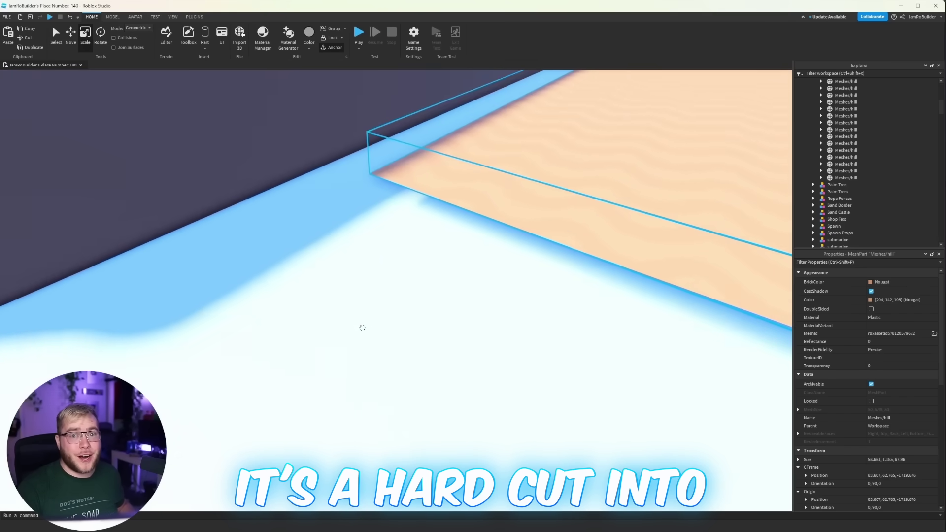
scroll(362, 327, down, 3)
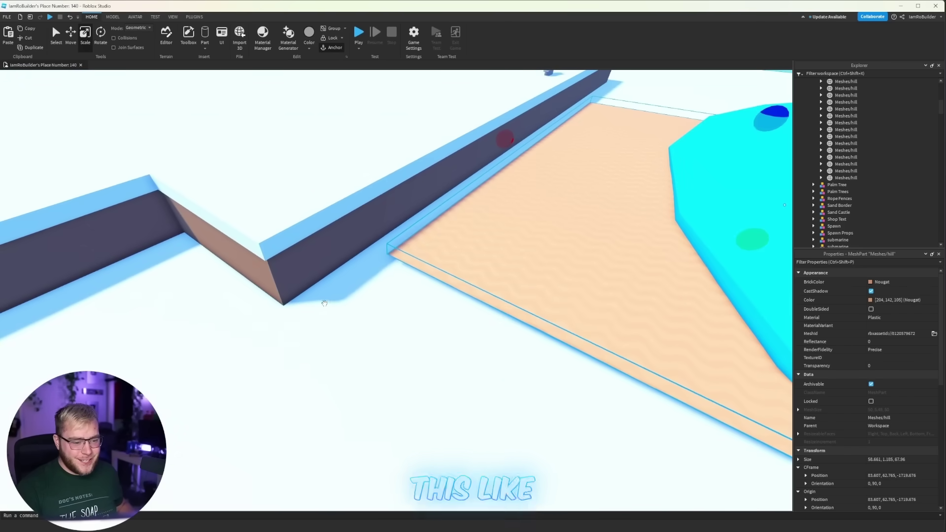
scroll(324, 303, down, 4)
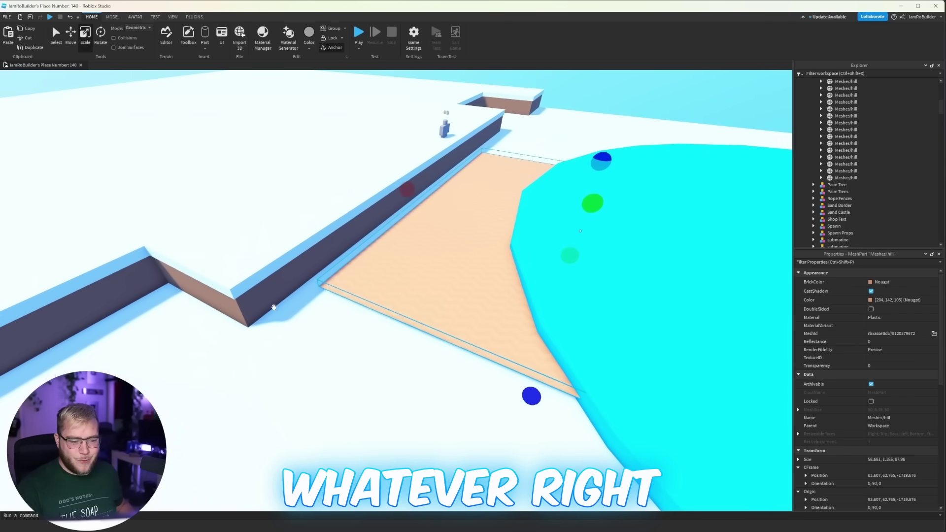
drag(416, 188, 318, 166)
right_drag(530, 243, 579, 255)
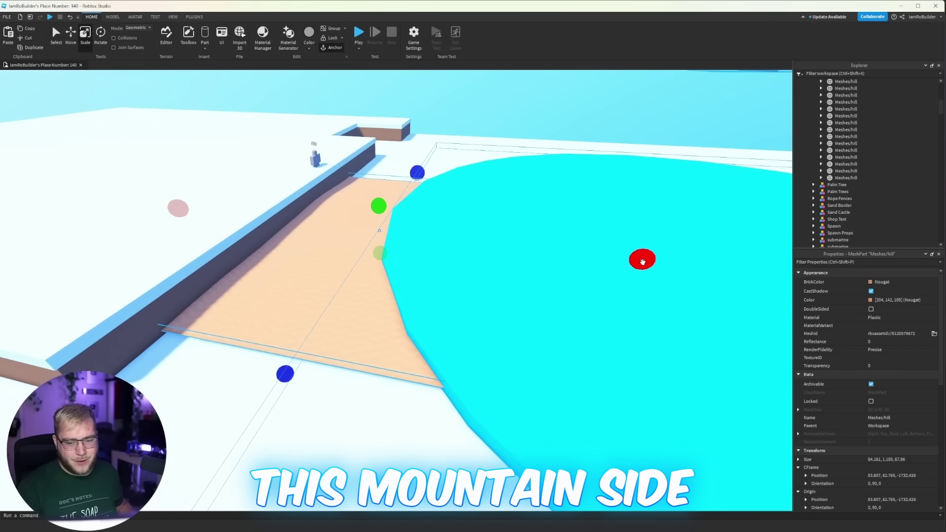
drag(642, 262, 393, 241)
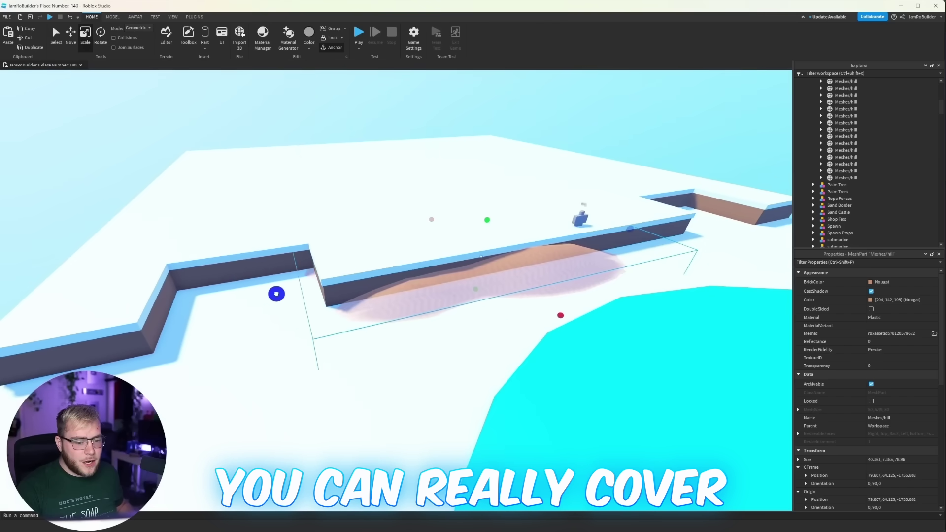
drag(277, 293, 249, 297)
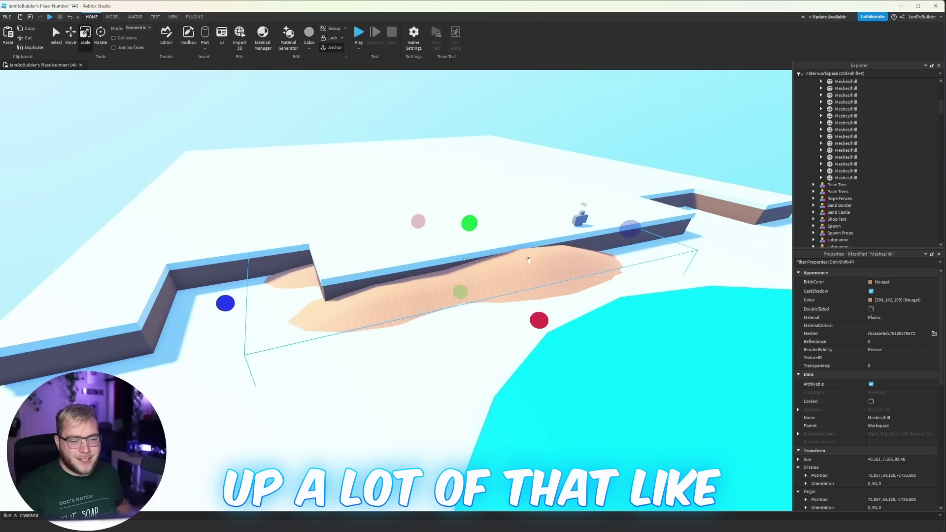
drag(361, 240, 366, 250)
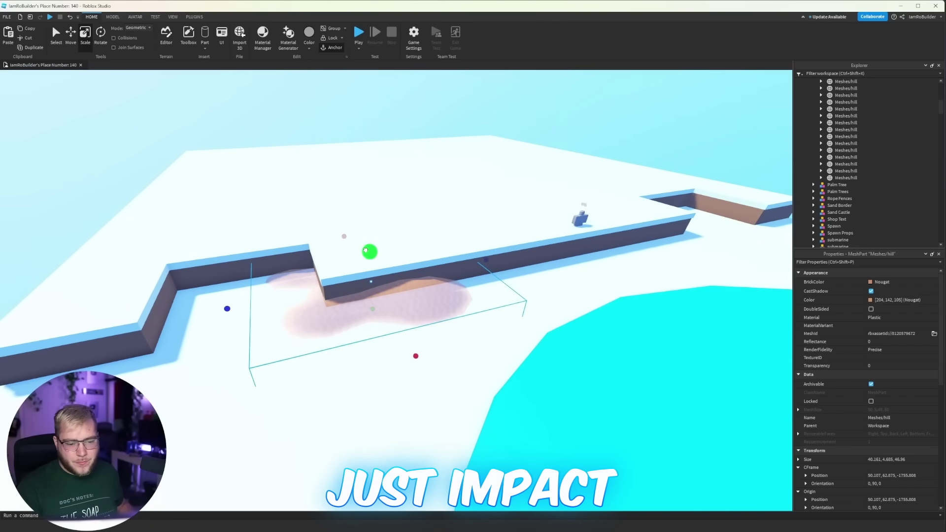
- Recolor the hill mound to match the snow and place more such mounds along the cliff walls
key(w)
key(d)
right_drag(354, 300, 492, 306)
key(a)
click(882, 282)
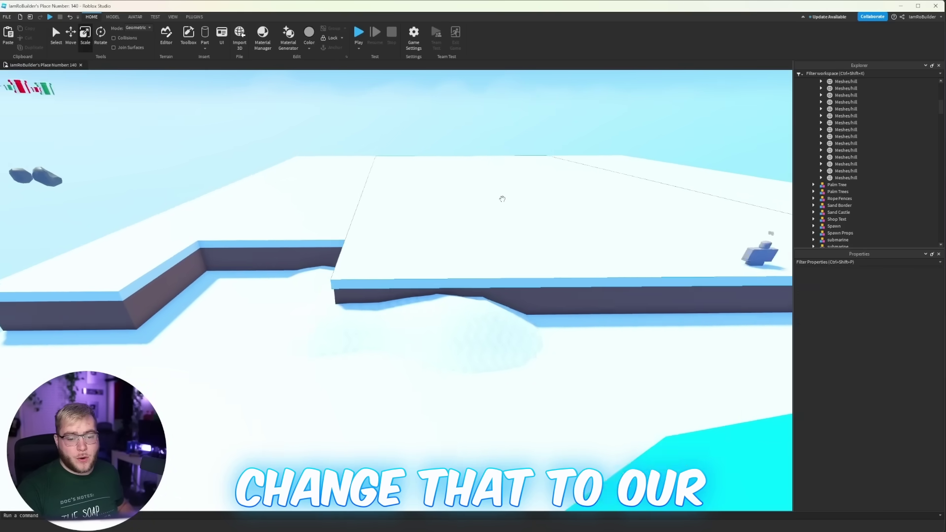
click(447, 294)
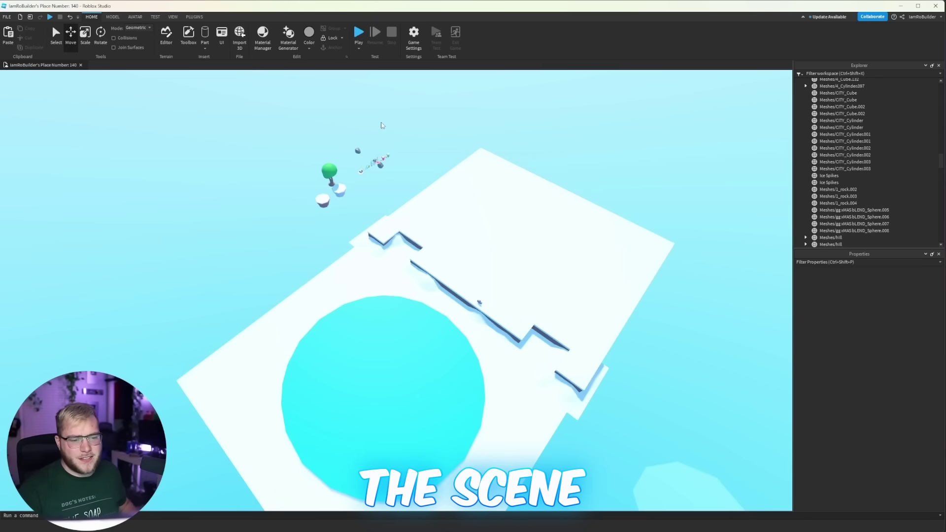
- Place the decorated Christmas tree on the raised snow platform and set the gift models at its base
right_drag(409, 204, 404, 208)
key(w)
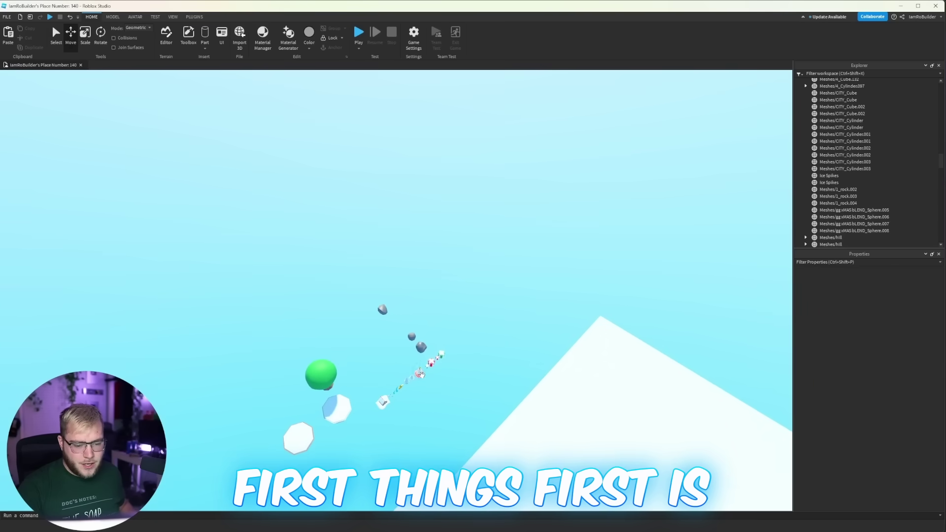
drag(473, 386, 478, 386)
right_drag(472, 387, 477, 386)
drag(477, 386, 455, 356)
right_drag(391, 309, 392, 310)
scroll(391, 309, up, 3)
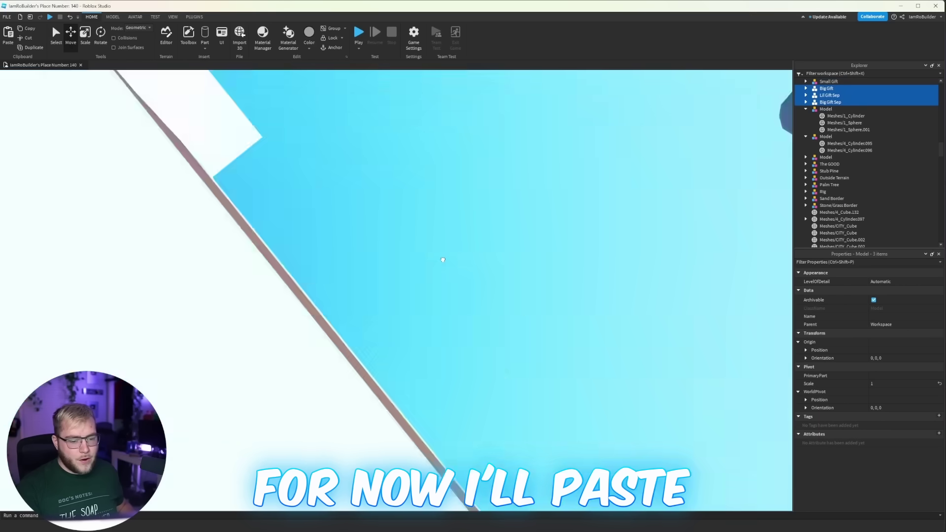
right_drag(443, 259, 443, 259)
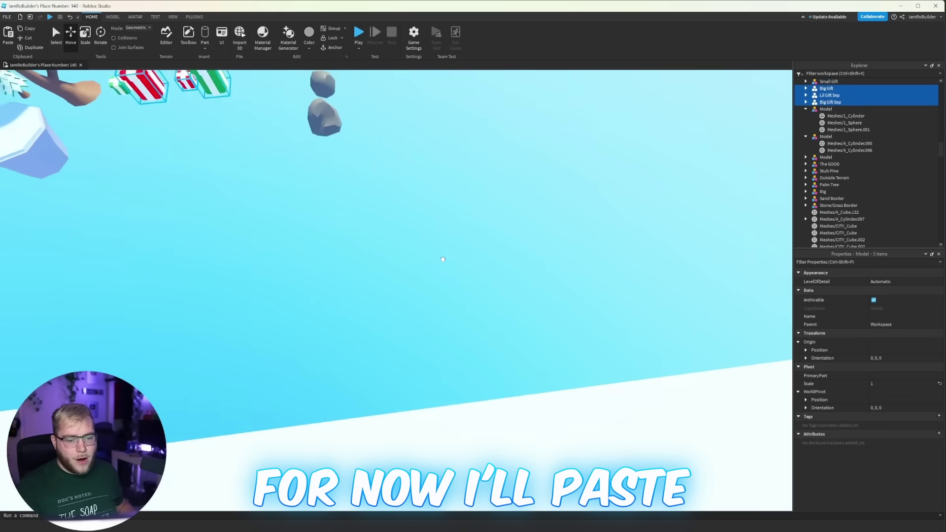
drag(443, 259, 443, 260)
right_drag(443, 259, 444, 259)
drag(443, 259, 421, 253)
right_drag(443, 259, 422, 253)
drag(421, 252, 430, 269)
right_drag(421, 252, 430, 270)
drag(430, 269, 325, 264)
click(170, 179)
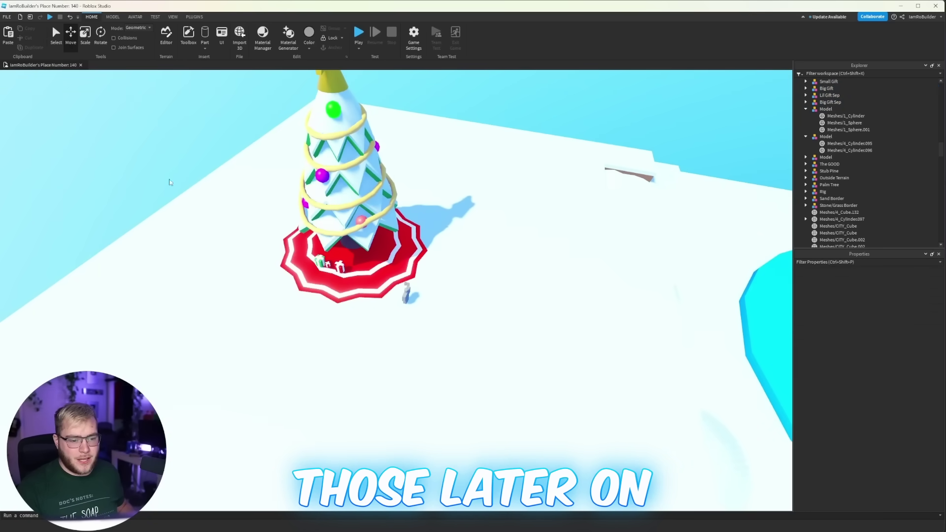
- Place the Gingerbread House model on the snow platform beside the Christmas tree
right_drag(288, 209, 287, 209)
click(418, 299)
right_drag(462, 308, 463, 308)
scroll(462, 308, up, 5)
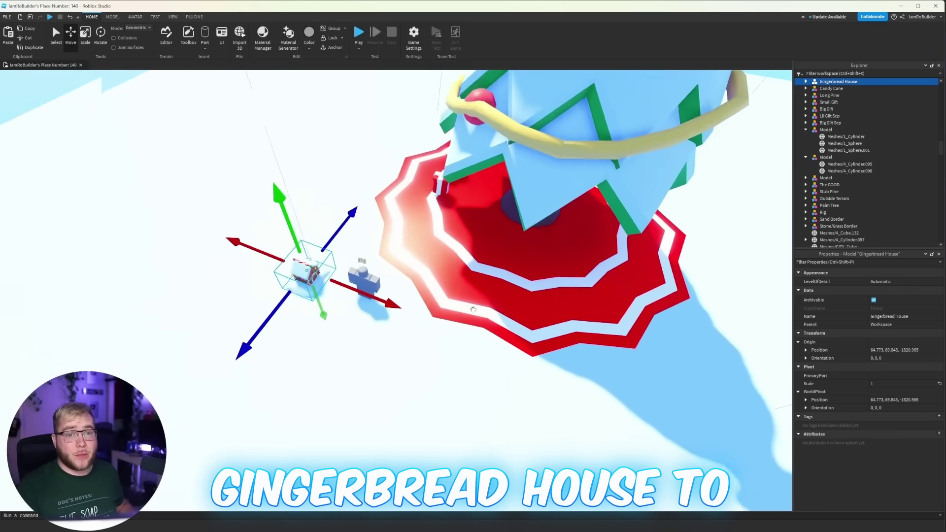
- Scale the Gingerbread House up to about 6.8 and move the rig out in front of its door
click(87, 37)
scroll(306, 302, down, 5)
right_drag(305, 302, 302, 300)
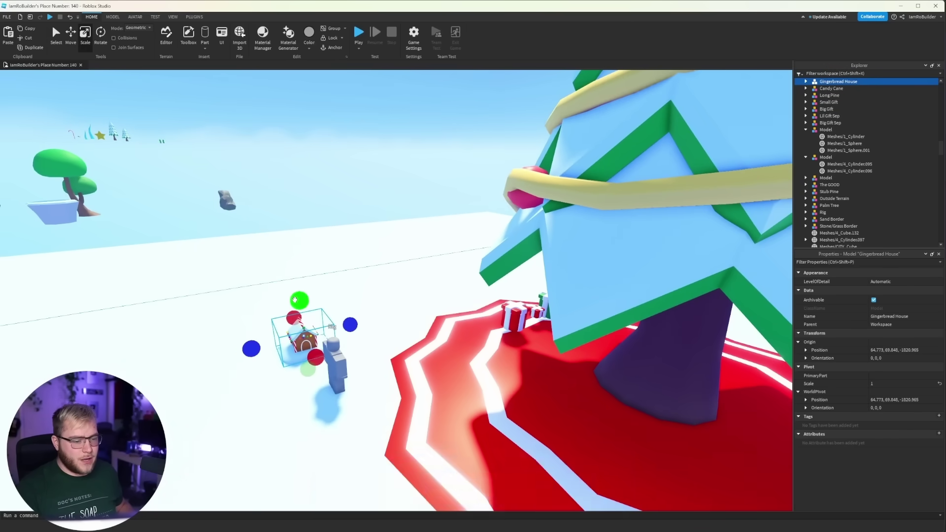
drag(302, 300, 313, 216)
click(279, 310)
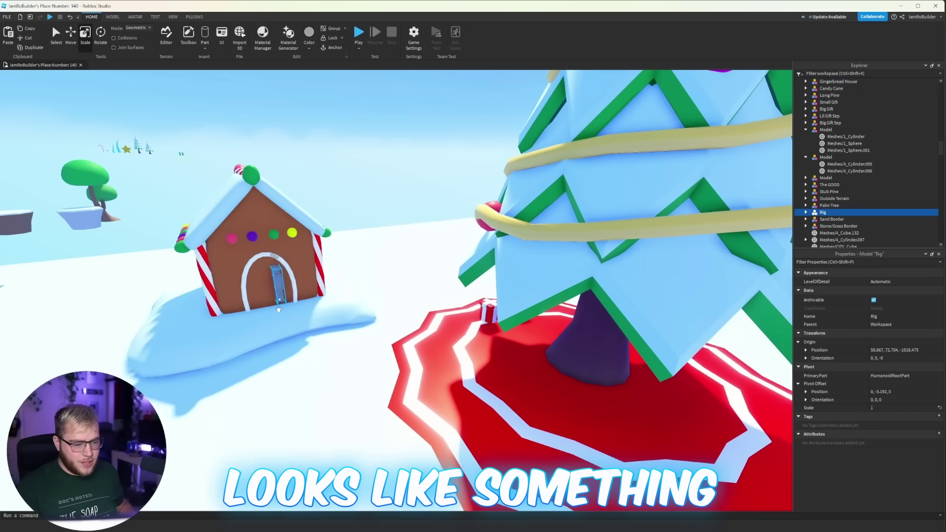
drag(278, 310, 308, 425)
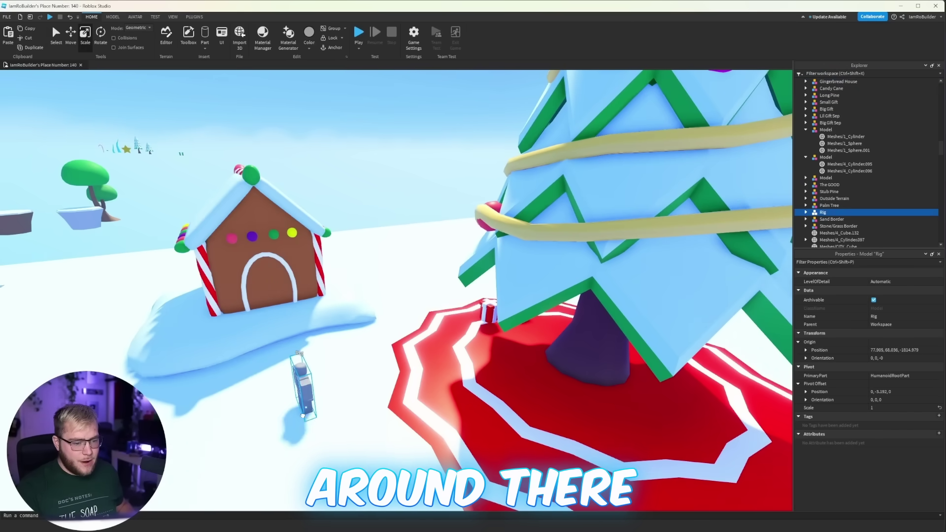
- Duplicate the Gingerbread House beside the original and delete the snow mound from under the copy
click(308, 248)
right_drag(307, 248, 307, 248)
scroll(307, 249, down, 3)
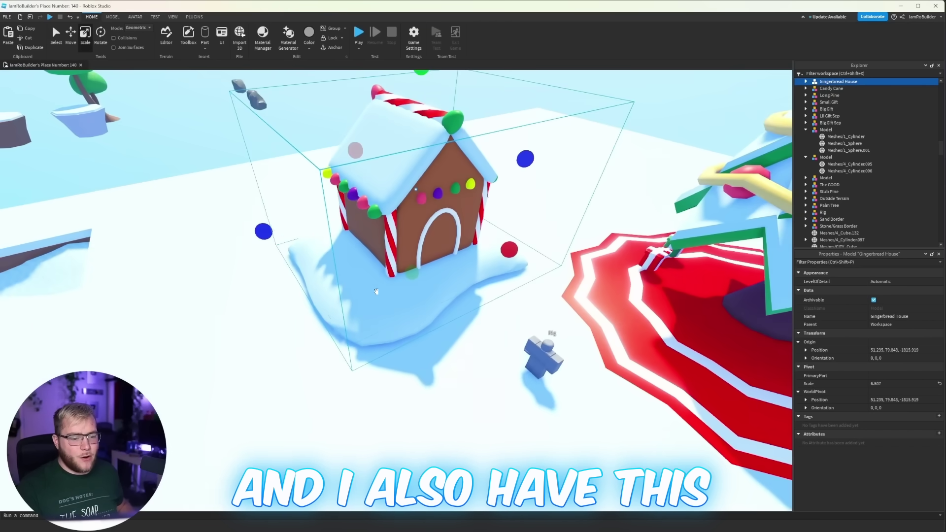
scroll(377, 292, down, 3)
key(ctrl+d)
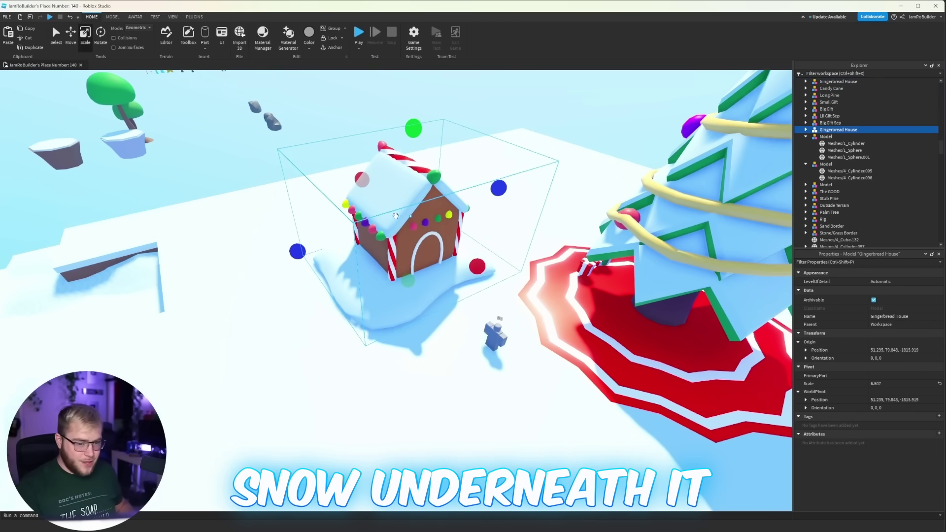
drag(397, 295, 241, 273)
scroll(241, 273, down, 2)
alt+click(205, 267)
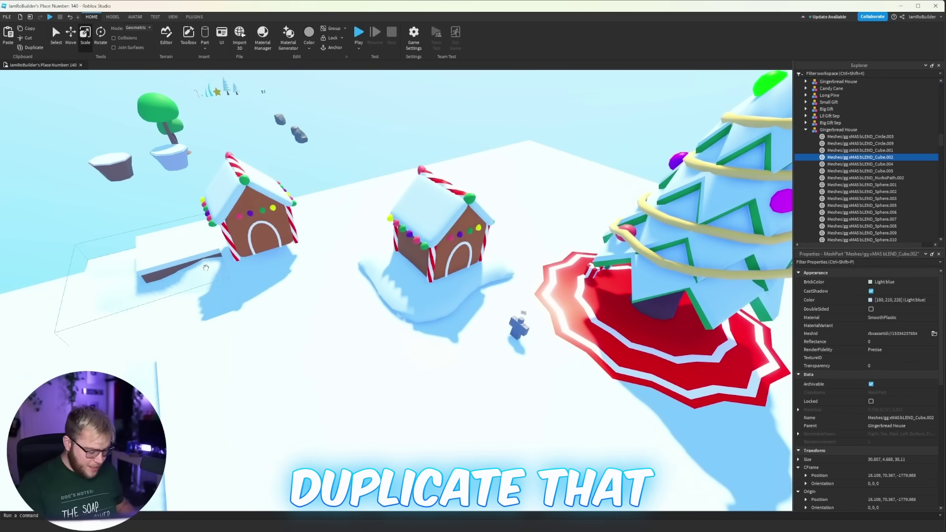
key(Delete)
drag(279, 238, 298, 298)
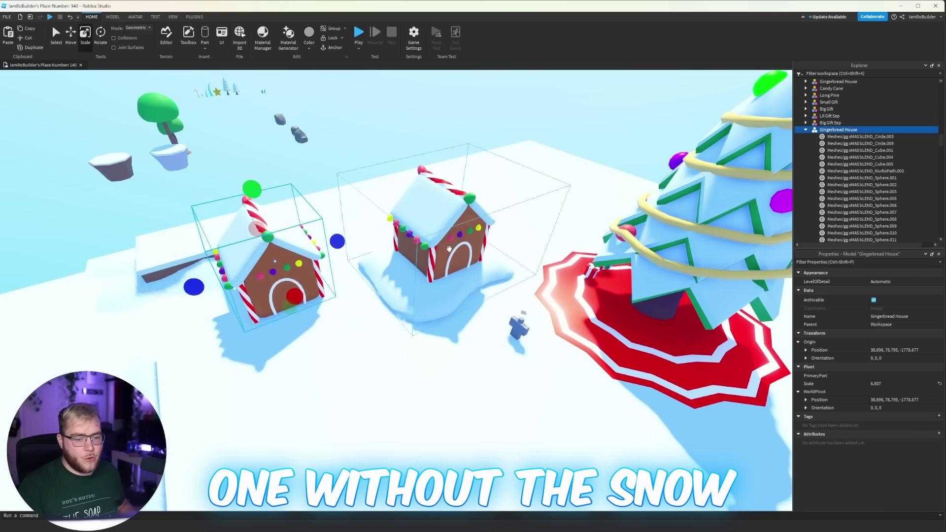
- Move both gingerbread houses off the snow platform to the other winter props
click(448, 249)
scroll(403, 232, up, 2)
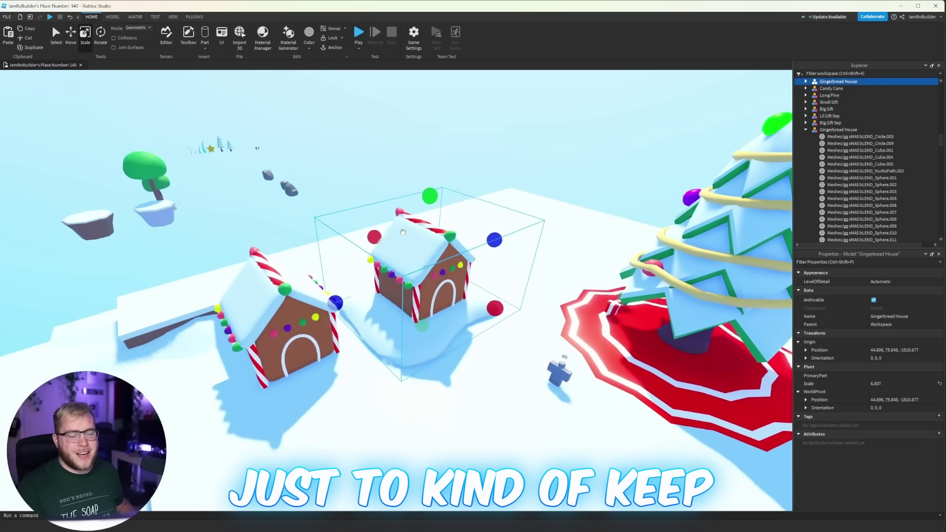
right_drag(402, 232, 392, 245)
scroll(395, 242, down, 5)
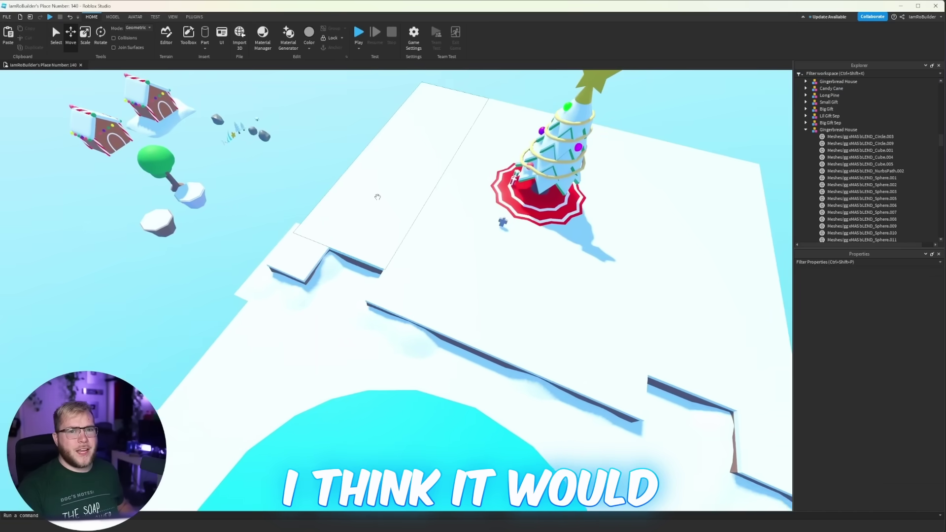
- Insert a part at the raised platform's recessed edge and build a beige path slab with side borders from it
right_drag(377, 197, 406, 201)
key(w)
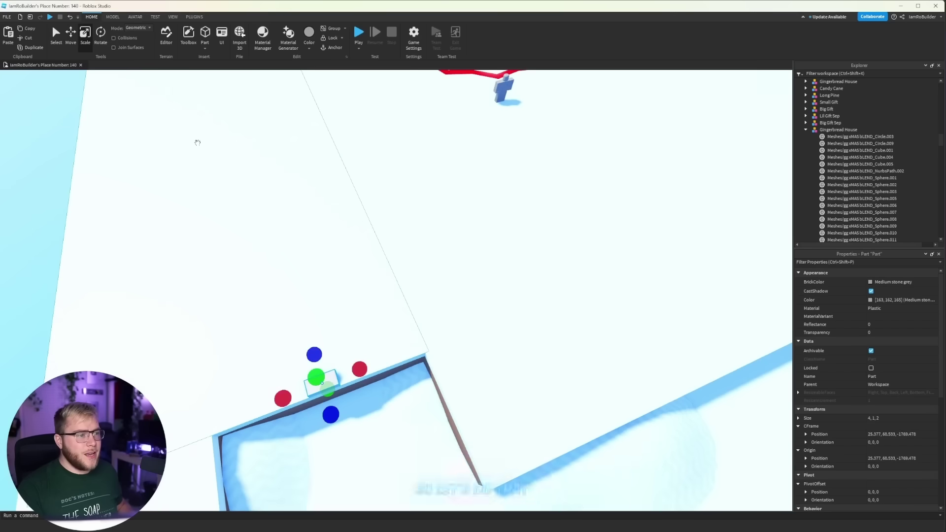
ctrl+drag(383, 355, 392, 351)
right_drag(383, 354, 383, 357)
key(w)
key(s)
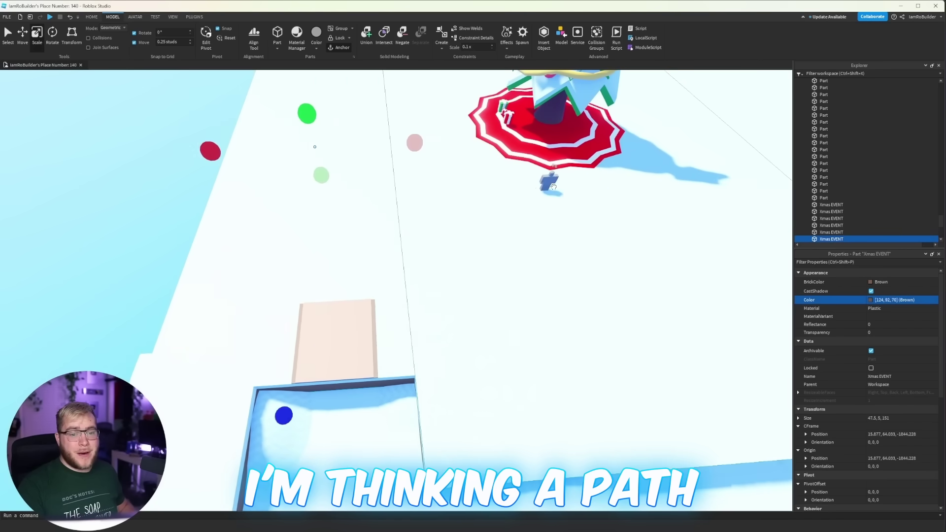
- Move the rig onto the path to judge its scale and group the path slab and its borders into a model
click(377, 290)
click(354, 361)
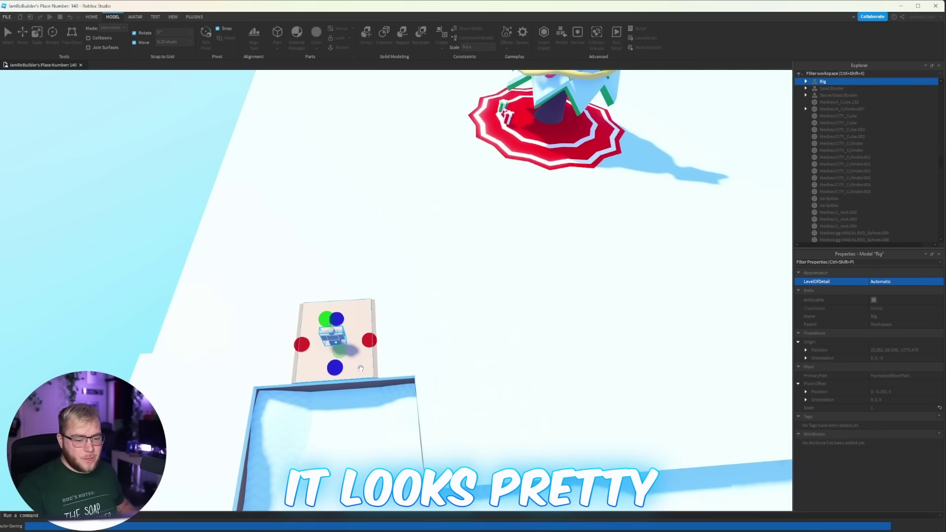
key(f)
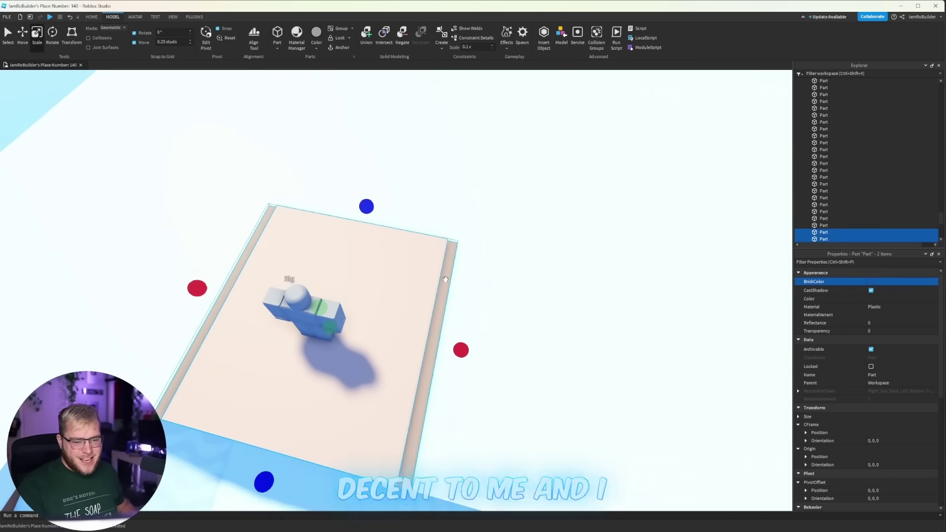
scroll(445, 279, down, 5)
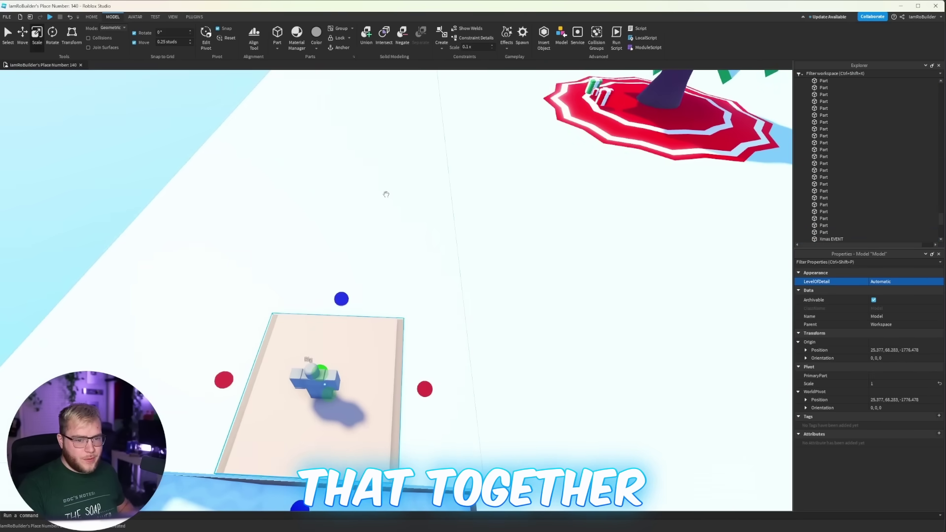
- Name the path slab model Path Part and render angled copies toward the Christmas tree with Archimedes, flipping the axis for the reverse bend
scroll(386, 195, down, 3)
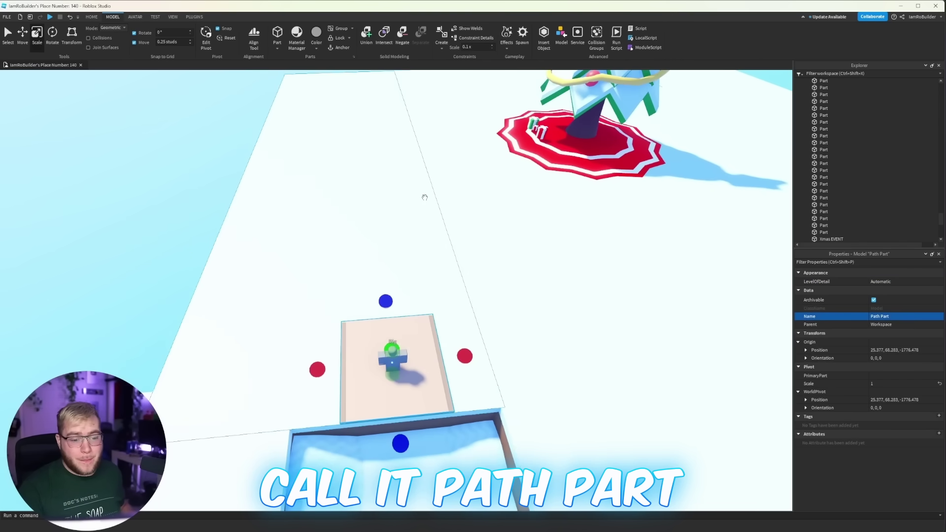
right_drag(425, 197, 425, 197)
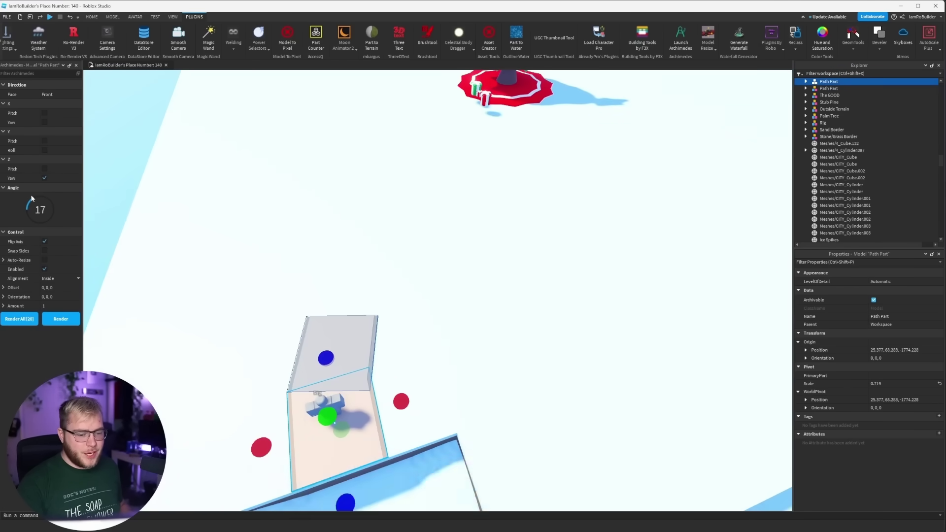
click(61, 320)
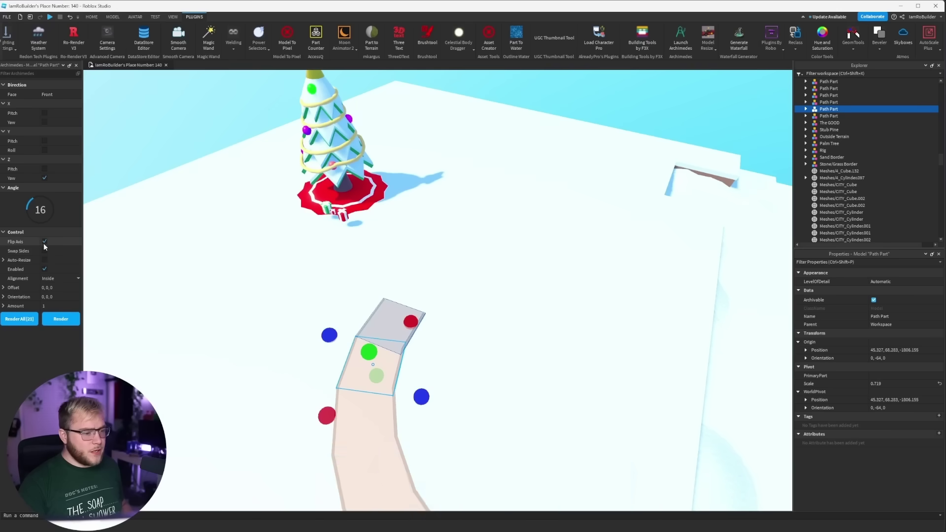
click(45, 242)
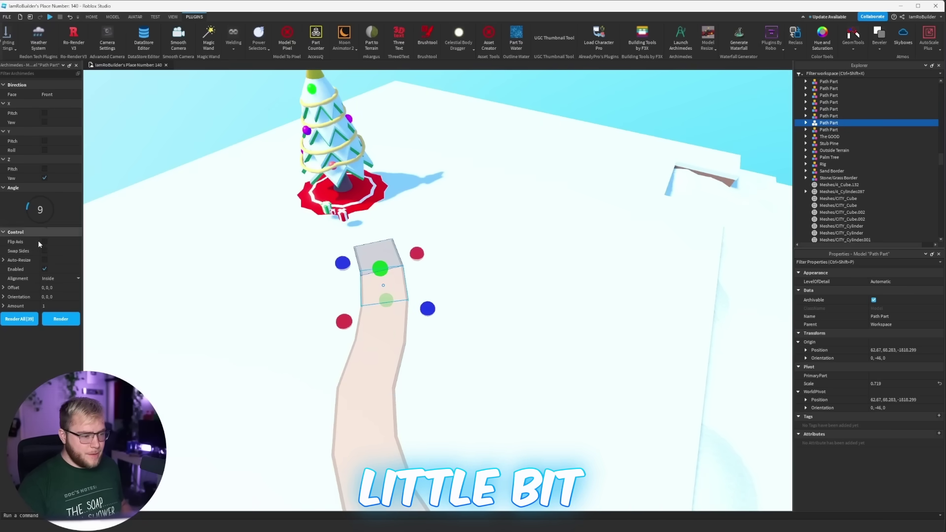
click(64, 322)
- Extend the path past the Christmas tree with 14° segments and complete the ring around it with connecting branches
key(w)
right_drag(430, 273, 451, 265)
scroll(450, 266, down, 5)
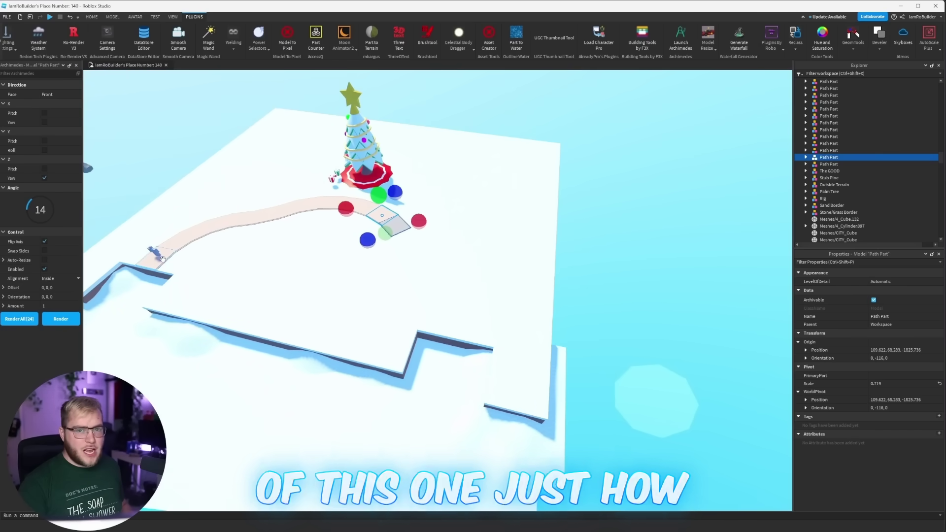
key(w)
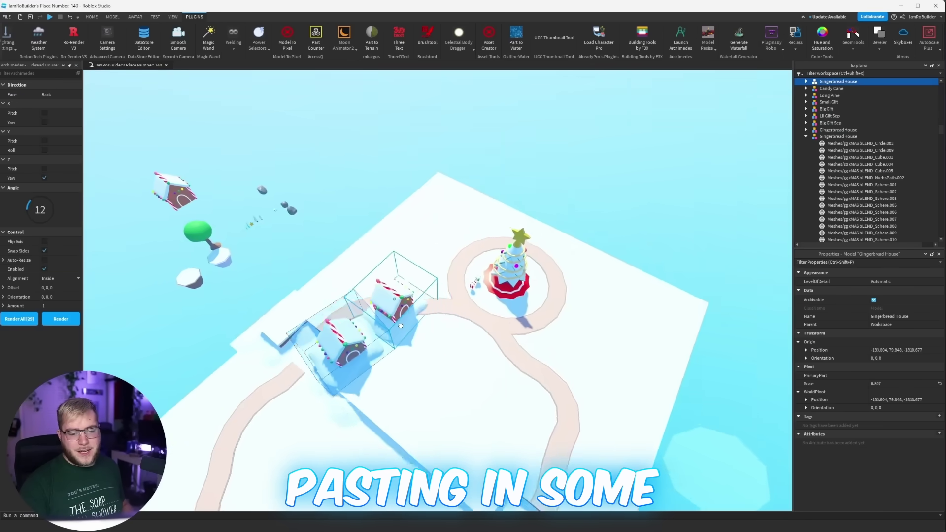
- Move the pasted gingerbread houses onto the snow platform and place one against the path, turned 90° to face the Christmas tree
drag(400, 328, 393, 342)
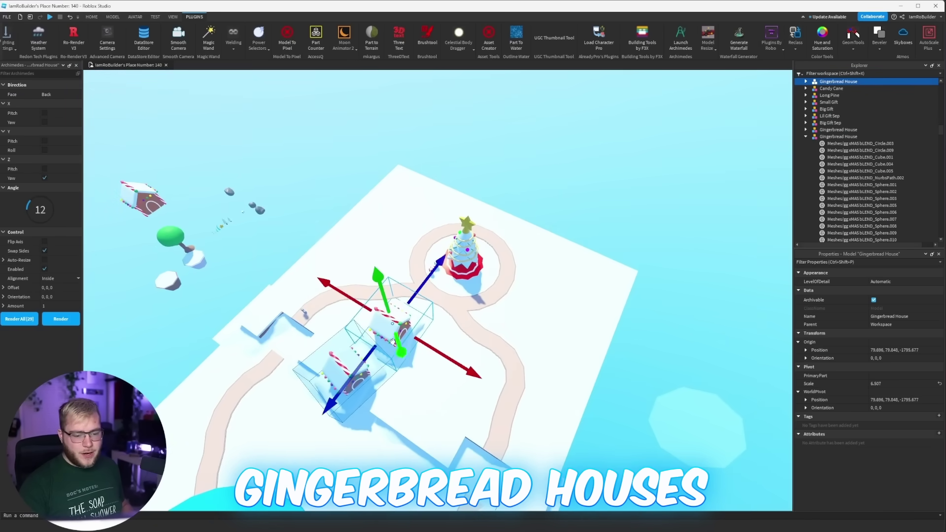
click(76, 66)
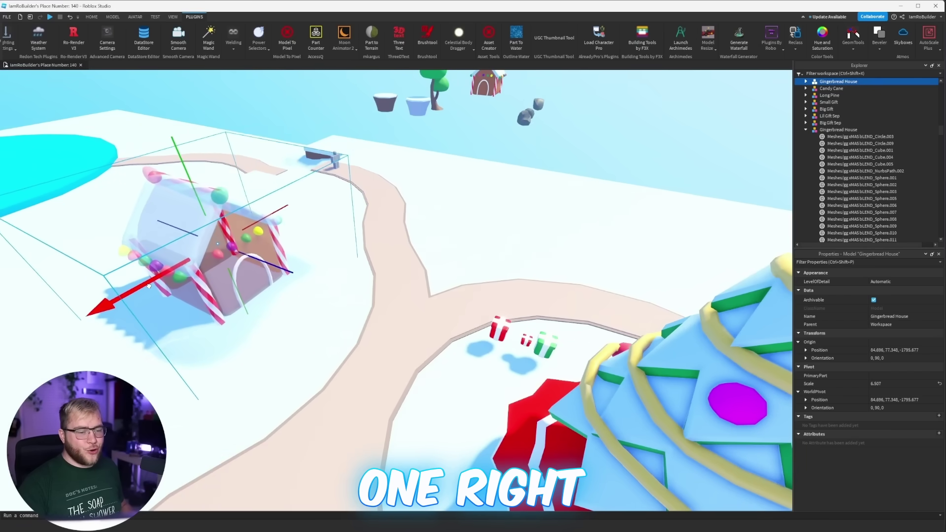
scroll(351, 350, up, 2)
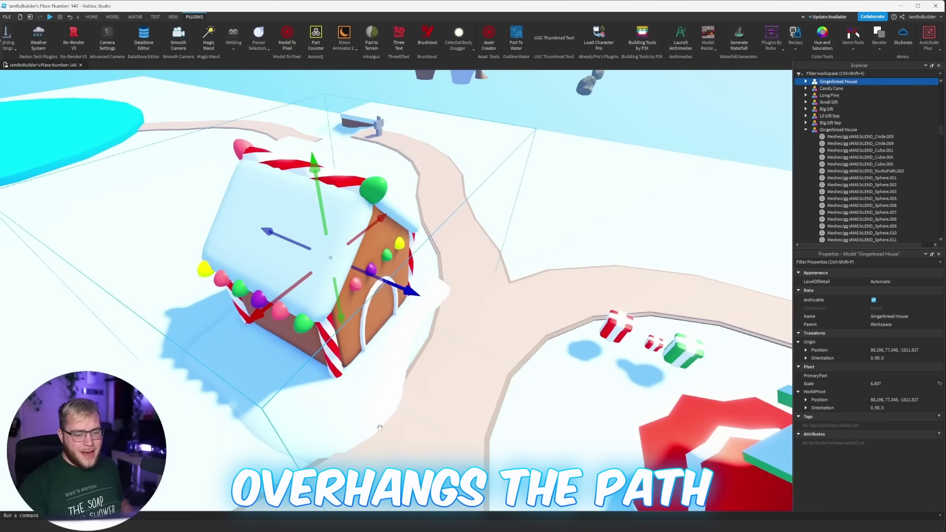
right_drag(446, 334, 445, 335)
scroll(446, 334, down, 6)
scroll(446, 335, up, 4)
scroll(446, 334, up, 5)
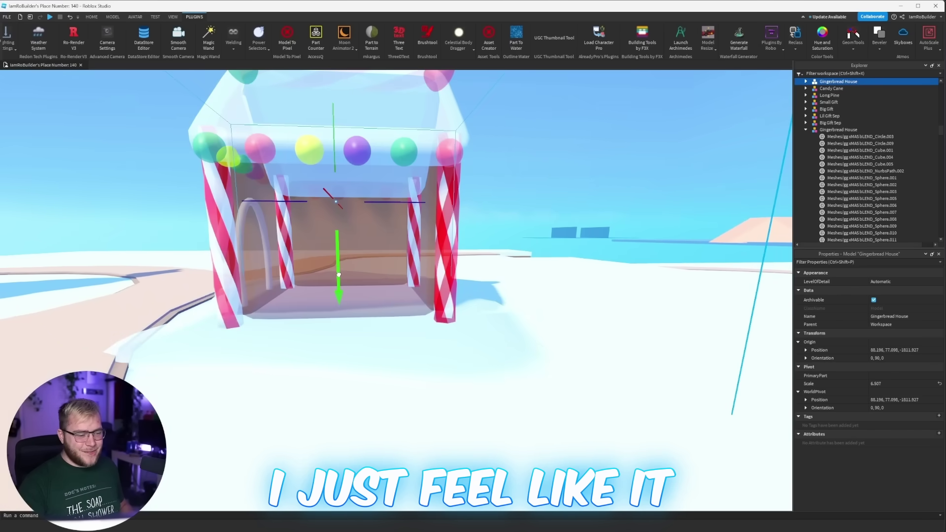
- Lower the gingerbread house slightly into the snow and check its placement along the path
drag(339, 275, 340, 264)
scroll(340, 264, up, 2)
scroll(340, 264, down, 6)
right_drag(340, 264, 342, 268)
scroll(340, 264, up, 5)
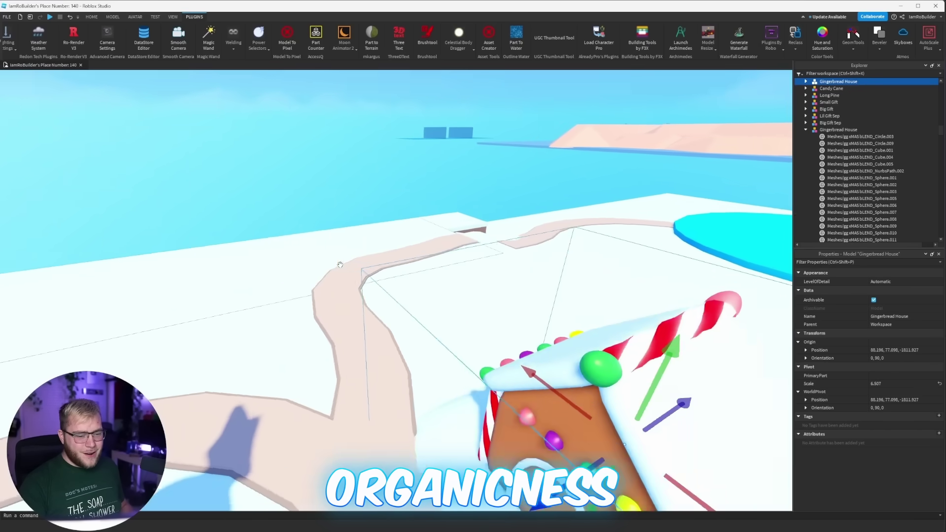
scroll(340, 265, down, 6)
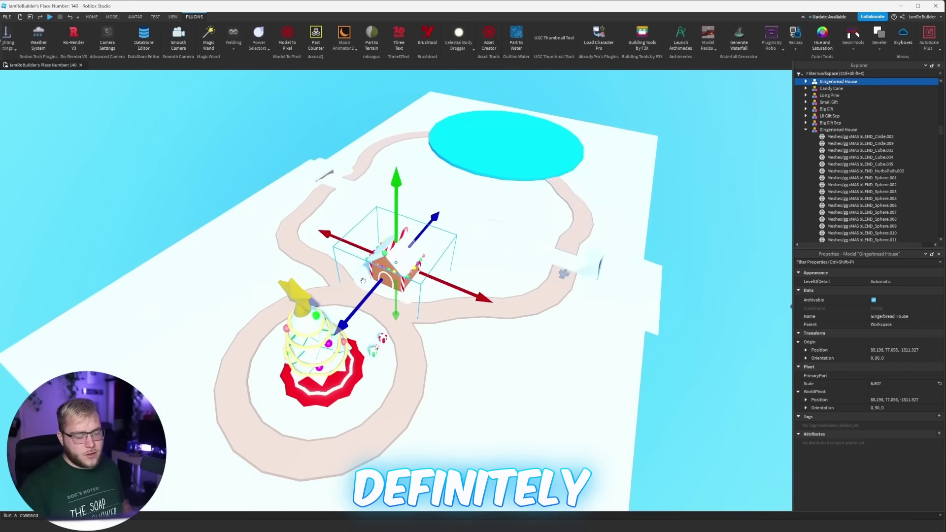
- Duplicate the gingerbread house, turn the copy to -90° and place it across the path ring, facing the Christmas tree
key(ctrl+d)
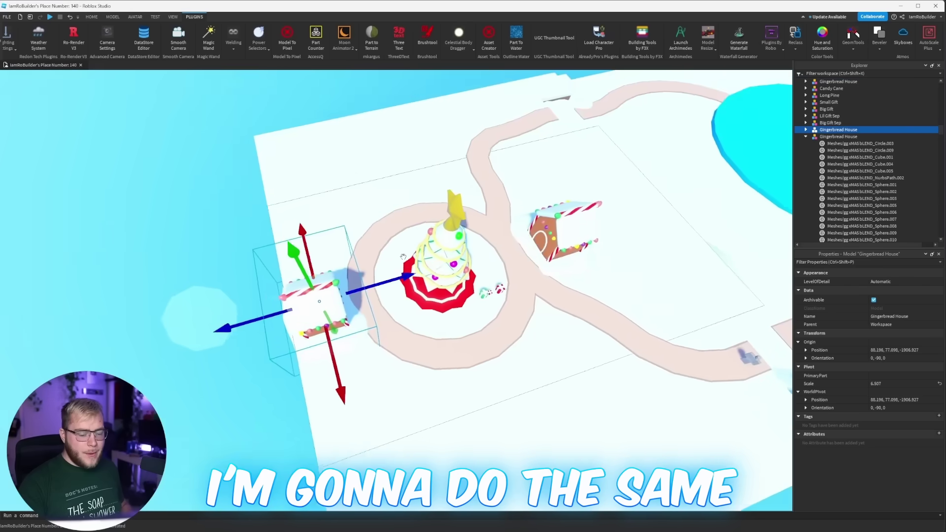
scroll(404, 256, up, 5)
right_drag(404, 256, 403, 257)
scroll(403, 257, down, 4)
drag(462, 197, 462, 197)
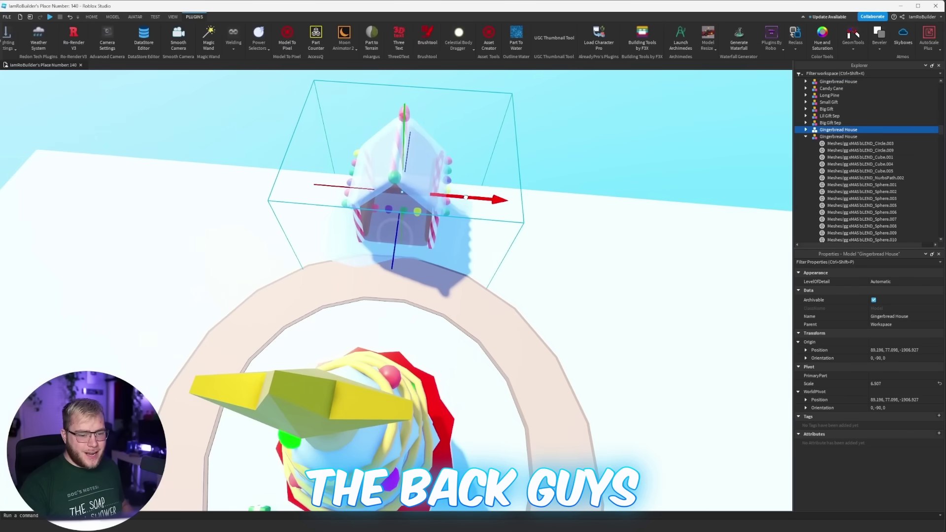
- Place two more gingerbread houses on the remaining opposite sides of the path ring around the Christmas tree
drag(392, 256, 393, 256)
right_drag(392, 257, 394, 258)
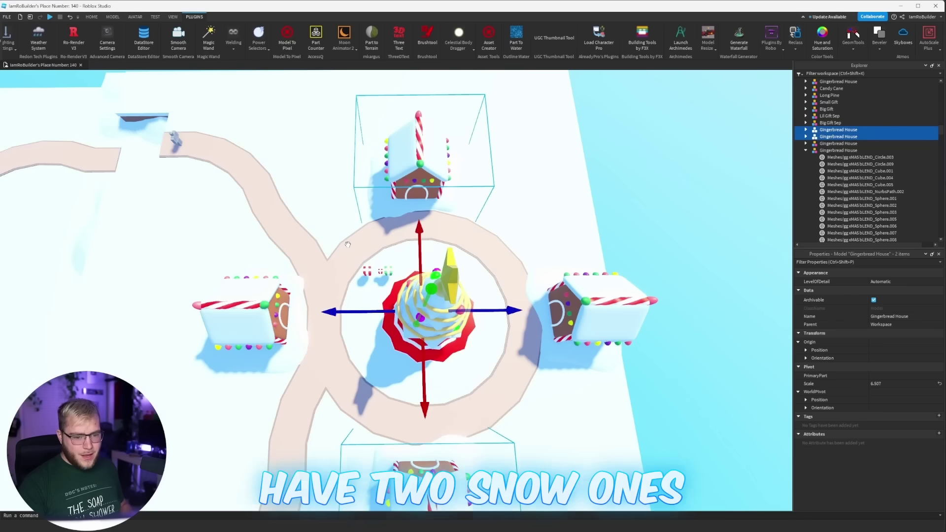
right_drag(615, 194, 615, 193)
click(614, 193)
- Move a spare gingerbread house between two houses on the path ring and angle it -45° toward the Christmas tree
scroll(614, 194, down, 2)
right_drag(369, 172, 369, 172)
scroll(369, 172, up, 2)
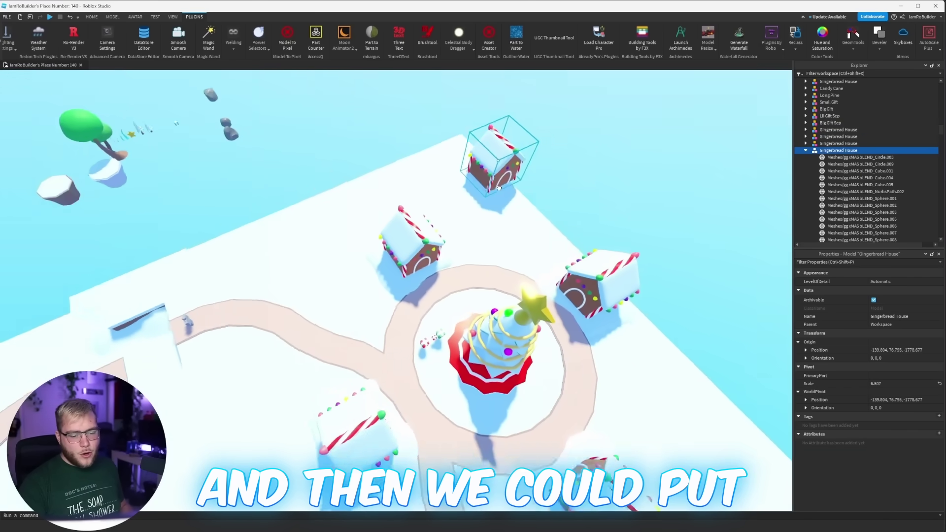
scroll(464, 196, up, 2)
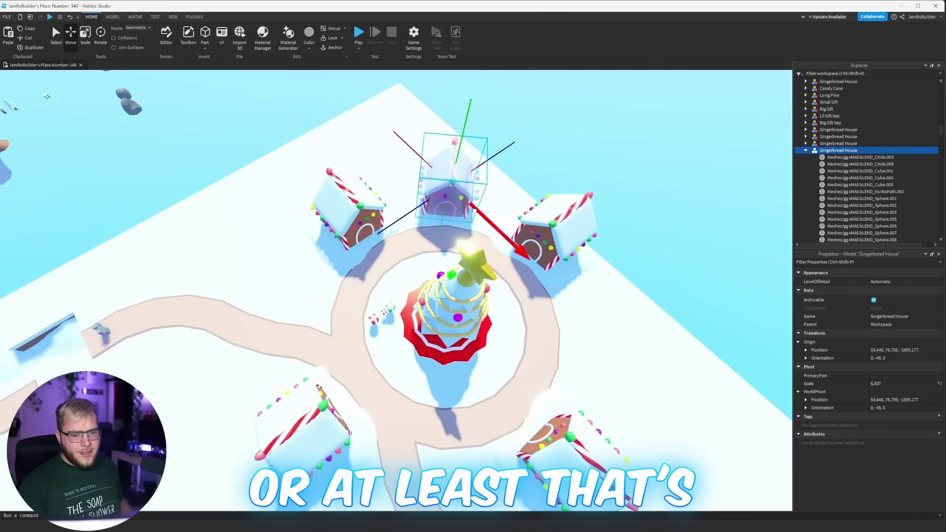
drag(473, 210, 477, 213)
right_drag(500, 202, 500, 202)
scroll(499, 203, down, 3)
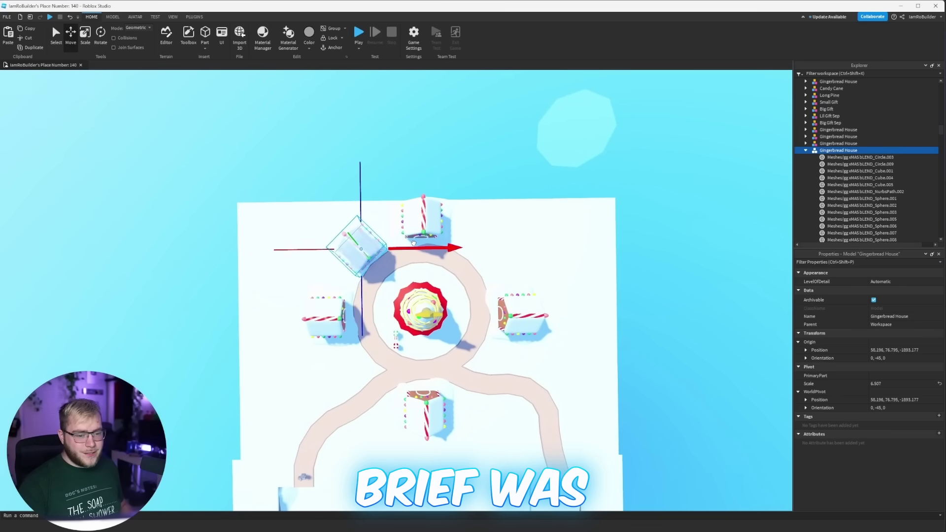
- Add a second diagonal gingerbread house at the tree ring and place four more houses around the lake
click(546, 169)
right_drag(439, 218, 440, 217)
scroll(439, 218, up, 5)
scroll(439, 218, down, 5)
scroll(440, 218, up, 4)
scroll(439, 218, down, 2)
scroll(439, 217, up, 3)
scroll(460, 296, up, 3)
right_drag(447, 281, 428, 341)
scroll(459, 294, down, 3)
click(418, 269)
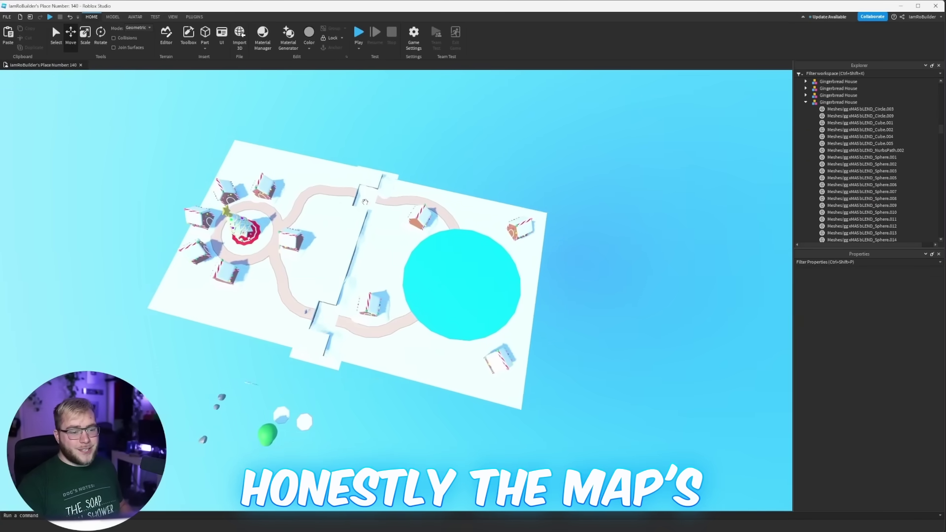
right_drag(380, 204, 380, 204)
scroll(380, 204, up, 2)
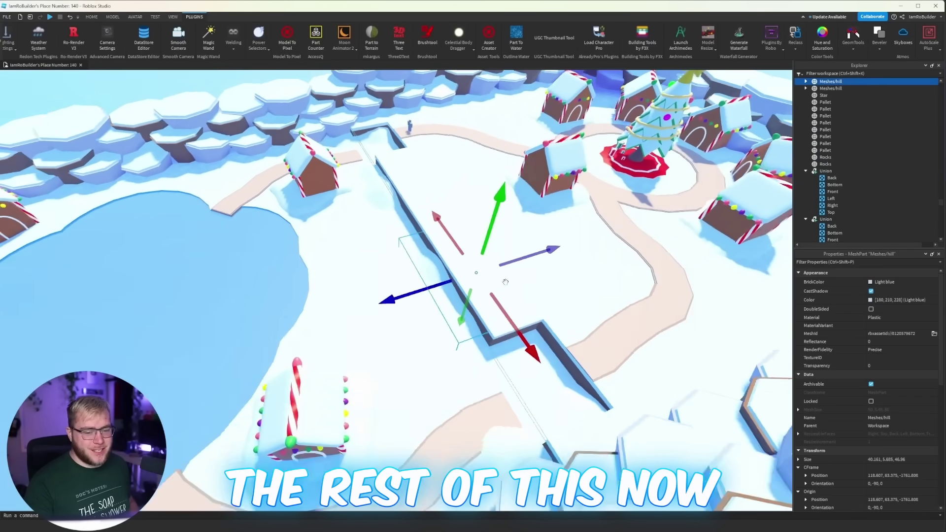
- Duplicate the snow hill at the raised platform's edge and move the copy across the lake to the far shore
right_drag(506, 282, 509, 283)
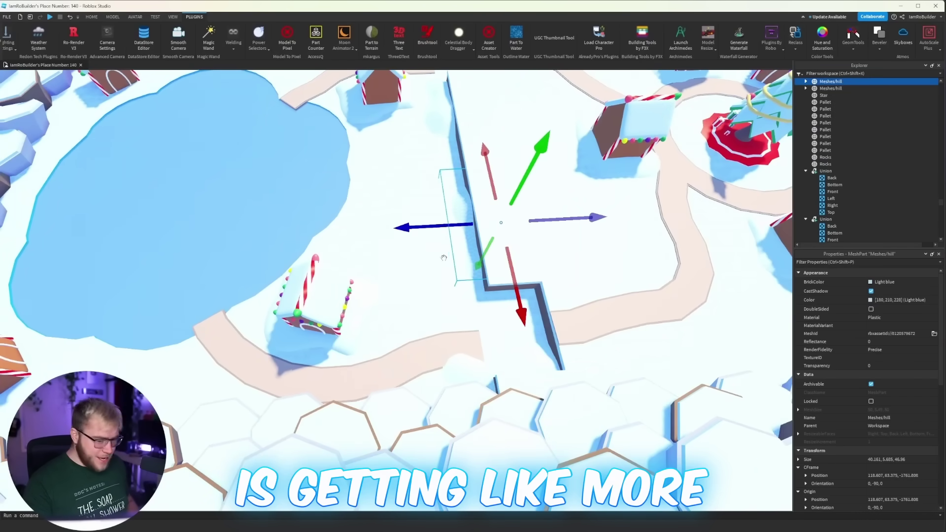
key(ctrl+d)
key(s)
key(a)
drag(434, 226, 42, 211)
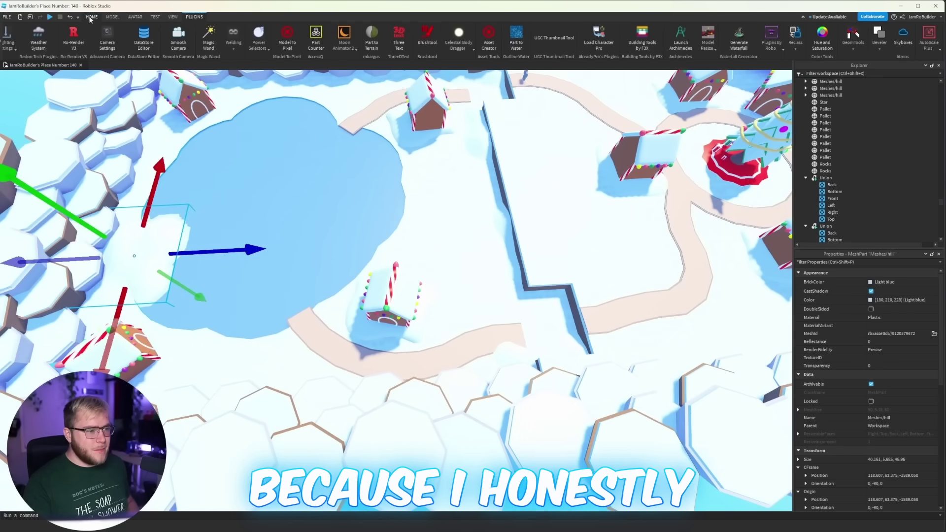
- Scale the far-shore snow hill to about 35 studs deep, 13.4 studs high and 66 studs wide
key(w)
right_drag(372, 146, 372, 173)
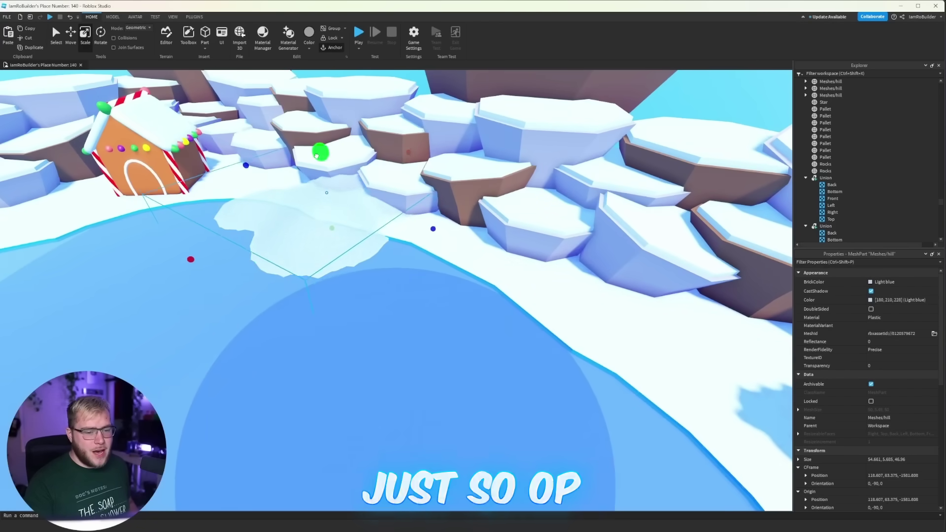
drag(316, 156, 347, 156)
drag(448, 216, 474, 244)
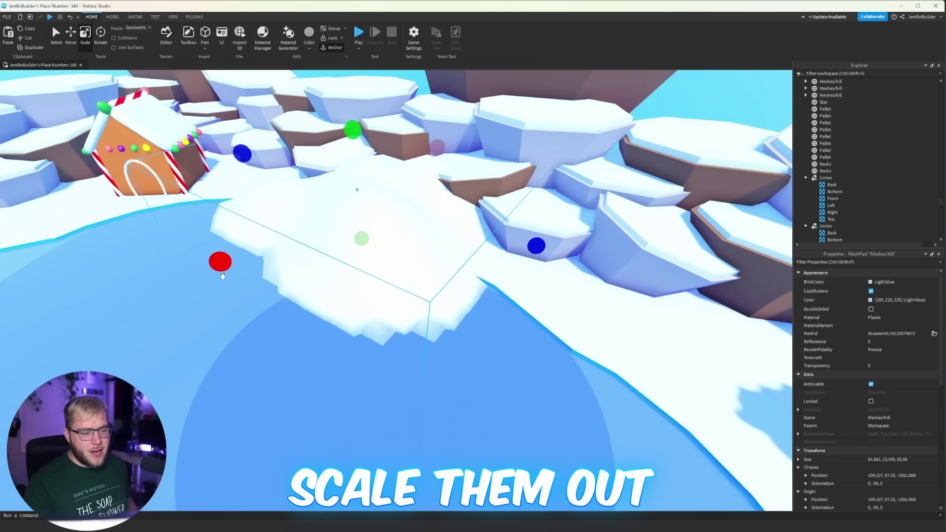
drag(223, 276, 320, 210)
right_drag(408, 210, 428, 193)
scroll(428, 173, down, 5)
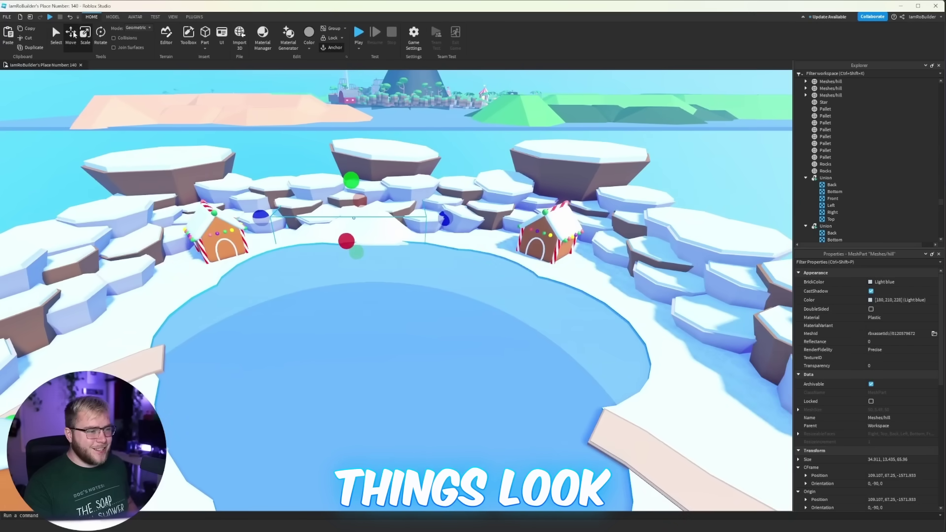
- Shift the snow hill behind the nearby gingerbread house and place a 90°-rotated copy along the lake's adjacent side shore
click(72, 34)
drag(312, 216, 245, 212)
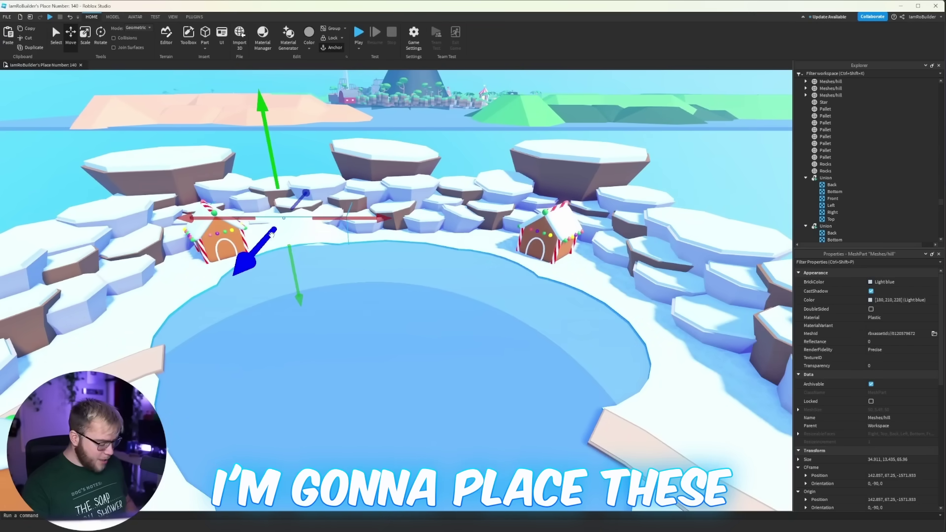
drag(271, 244, 208, 361)
key(ctrl+r)
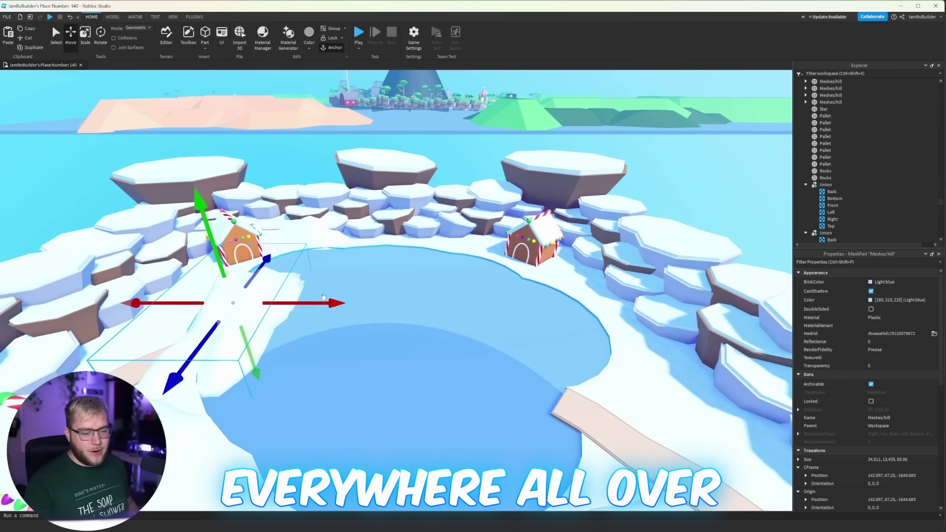
- Move the rotated snow hill across the lake and settle it against the rocks on the opposite shore
drag(323, 298, 676, 298)
right_drag(562, 295, 561, 292)
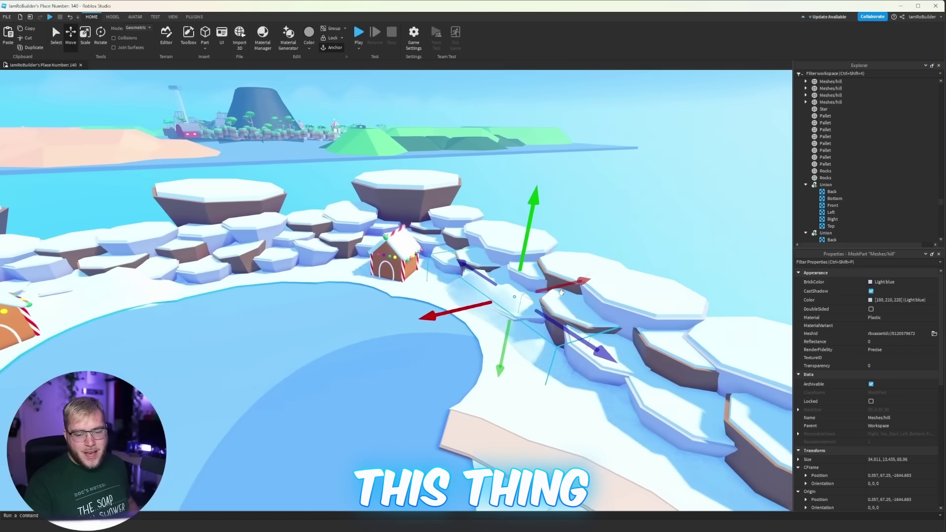
key(w)
key(a)
drag(546, 307, 543, 307)
right_drag(568, 302, 569, 302)
key(s)
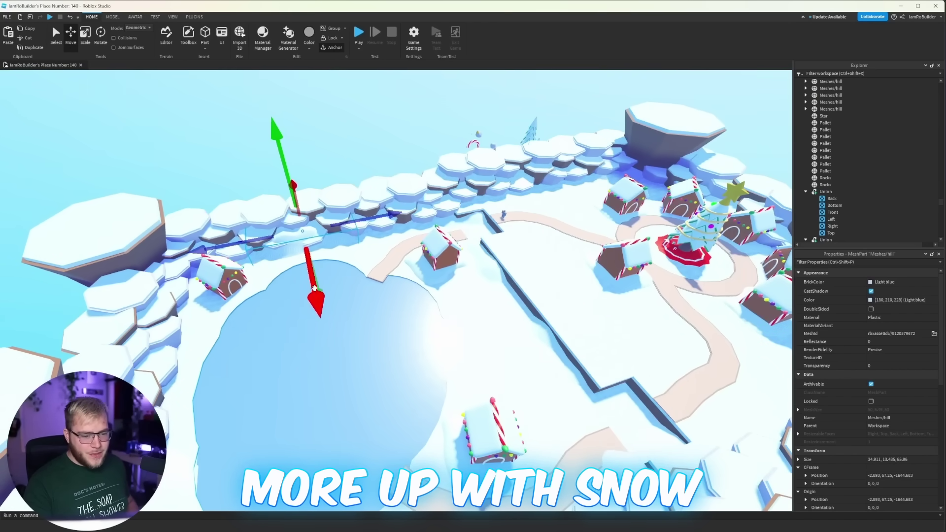
- Move a duplicate of the shore hill out onto the middle of the lake and activate Scale for it
drag(314, 288, 347, 344)
right_drag(336, 340, 335, 375)
drag(347, 345, 349, 344)
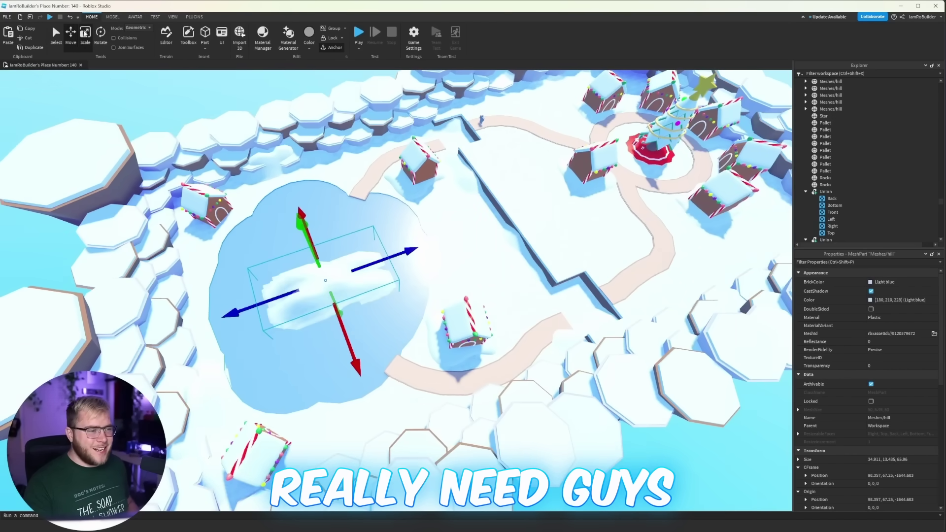
click(85, 33)
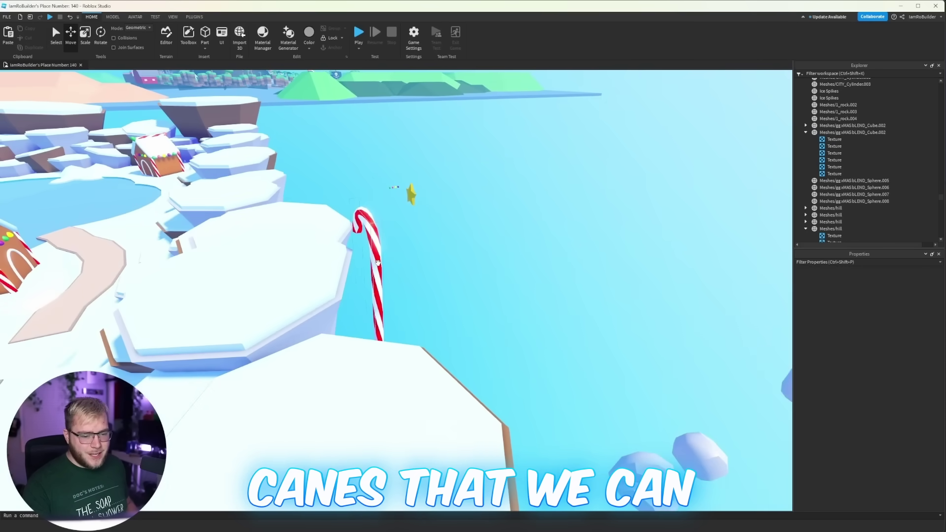
- Bring the candy cane, the three rocks and the two snowy pines from outside the map onto the snow near a gingerbread house
drag(379, 268, 241, 331)
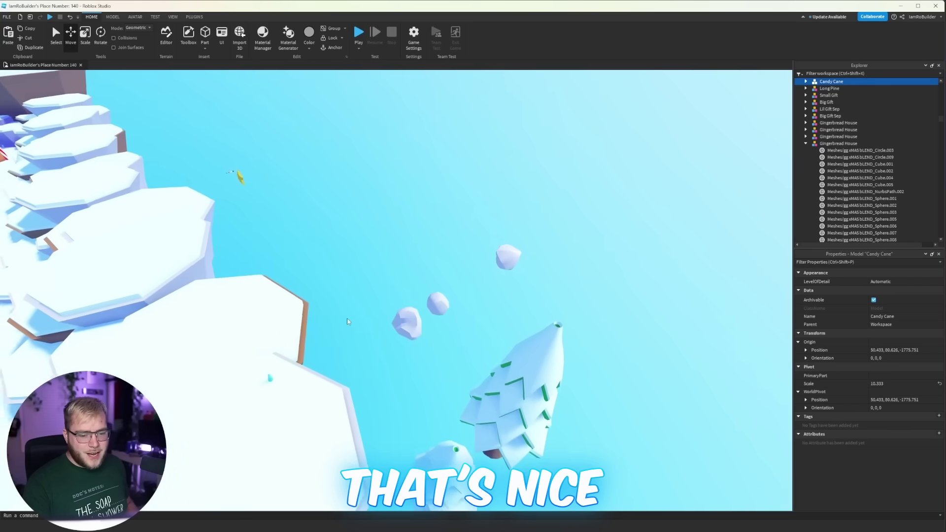
click(408, 320)
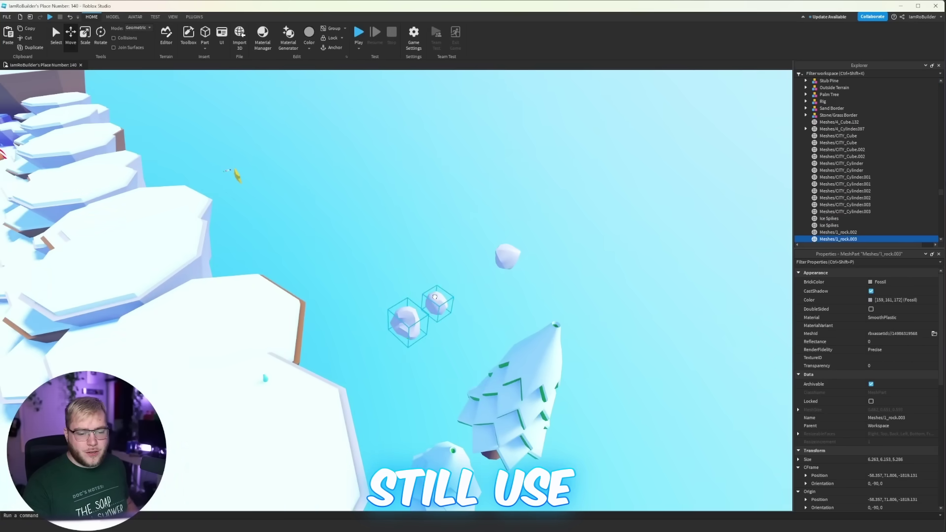
ctrl+click(520, 253)
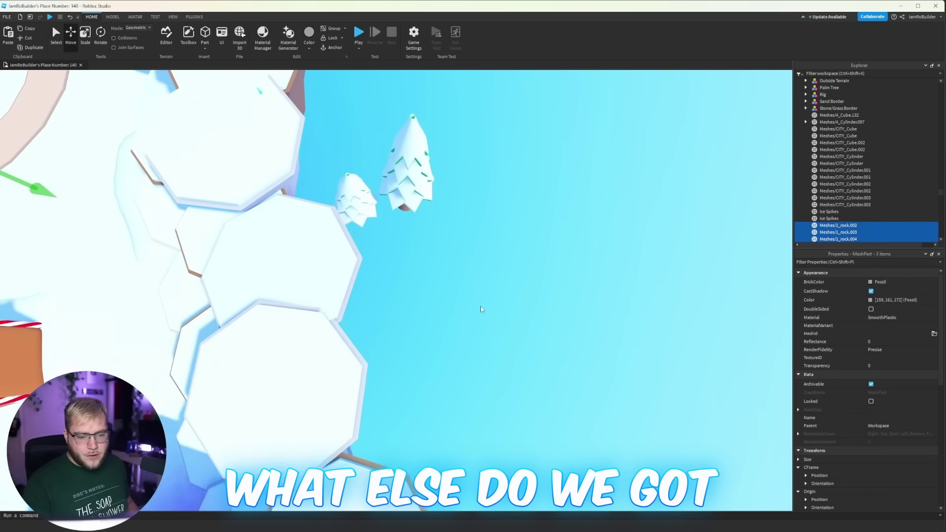
click(409, 182)
ctrl+click(359, 207)
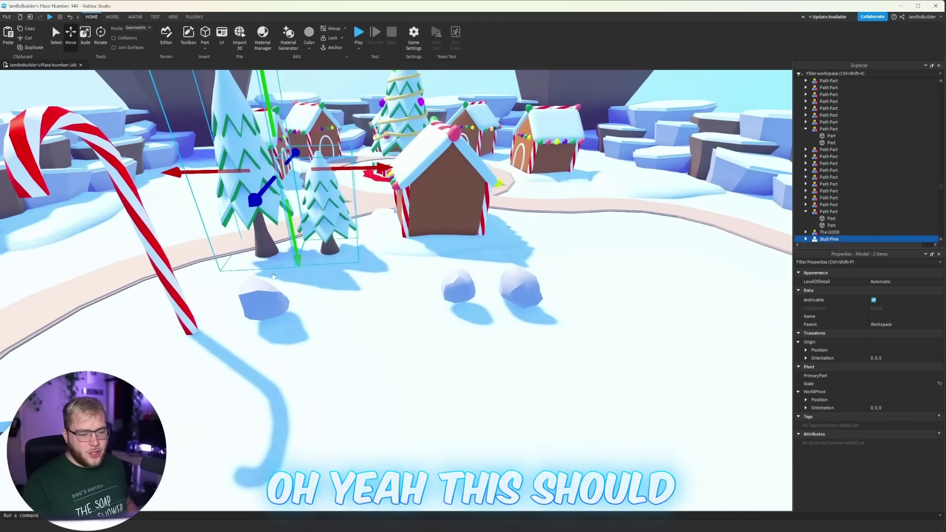
- Move the separate rock near the snowy pines over beside the other two rocks
click(299, 275)
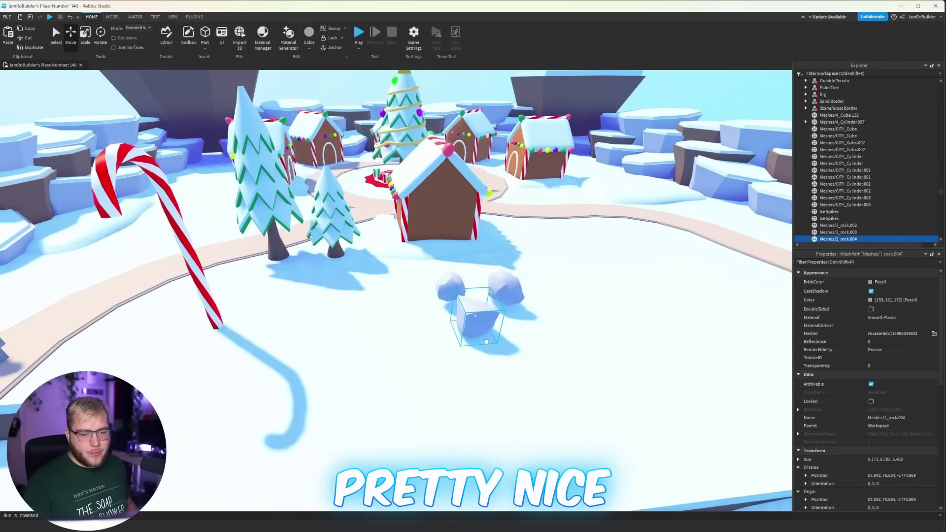
click(500, 310)
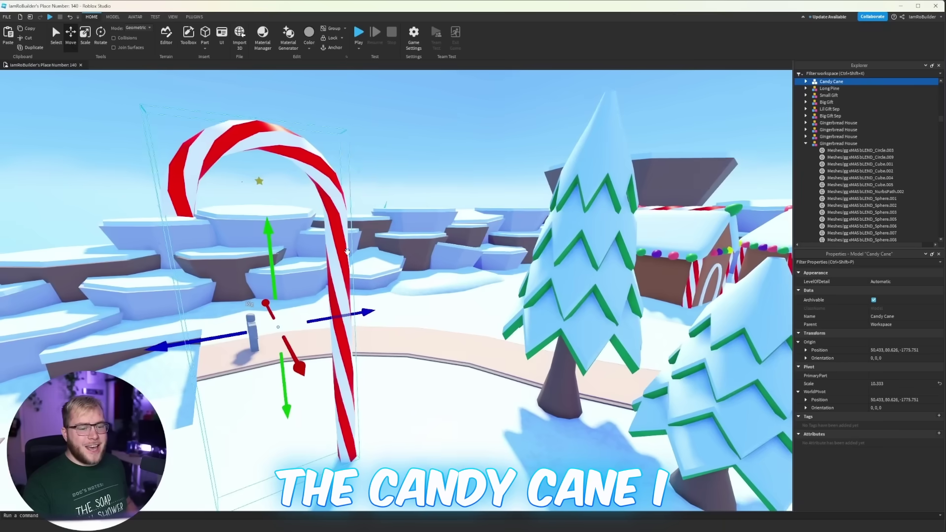
scroll(348, 252, down, 3)
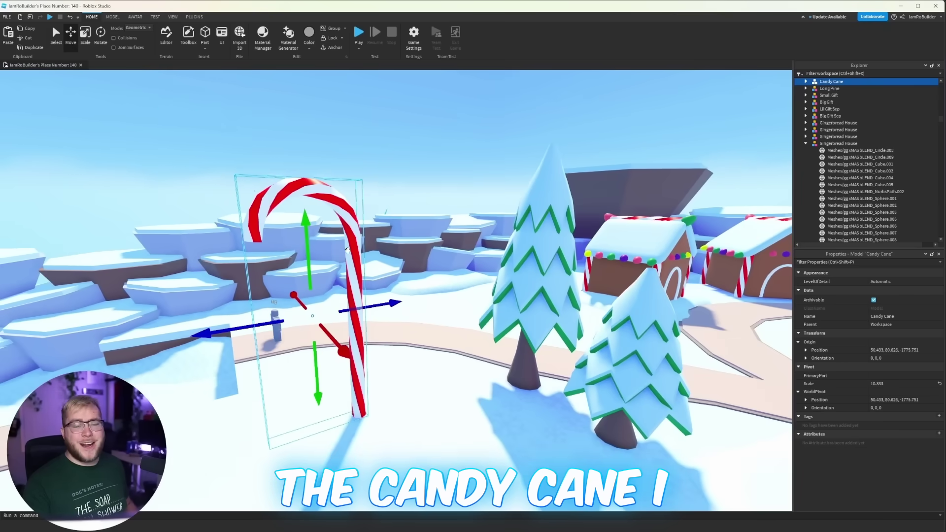
drag(307, 236, 306, 246)
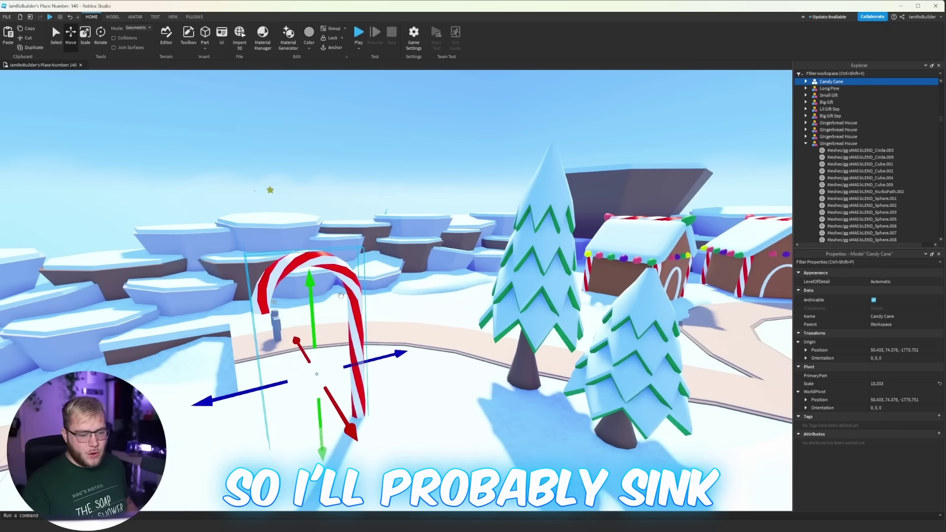
key(ctrl+z)
- Scale the candy cane beside the path down to a factor of about 8
right_drag(341, 298, 354, 287)
scroll(354, 287, down, 3)
click(85, 42)
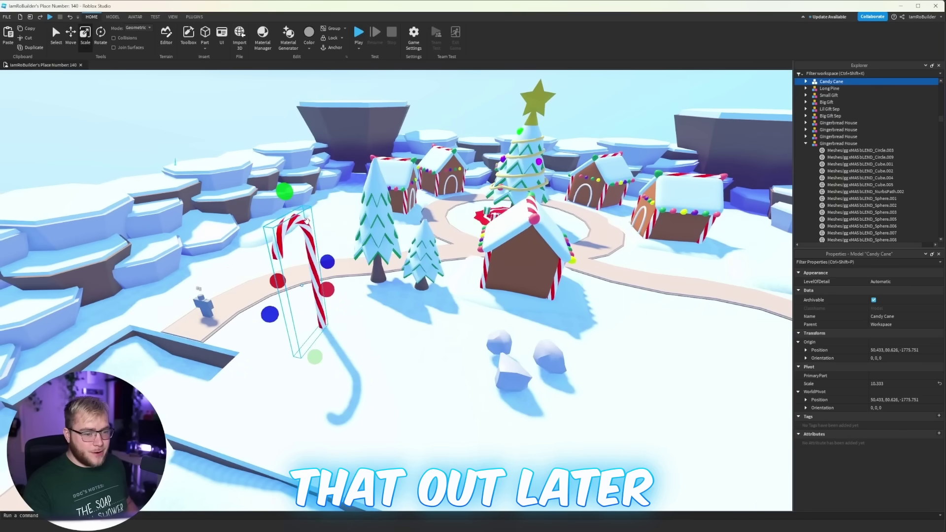
drag(285, 193, 290, 224)
scroll(321, 194, up, 3)
- Scatter copies of the three rocks across the snow and border cliffs with the Brushtool plugin
click(194, 16)
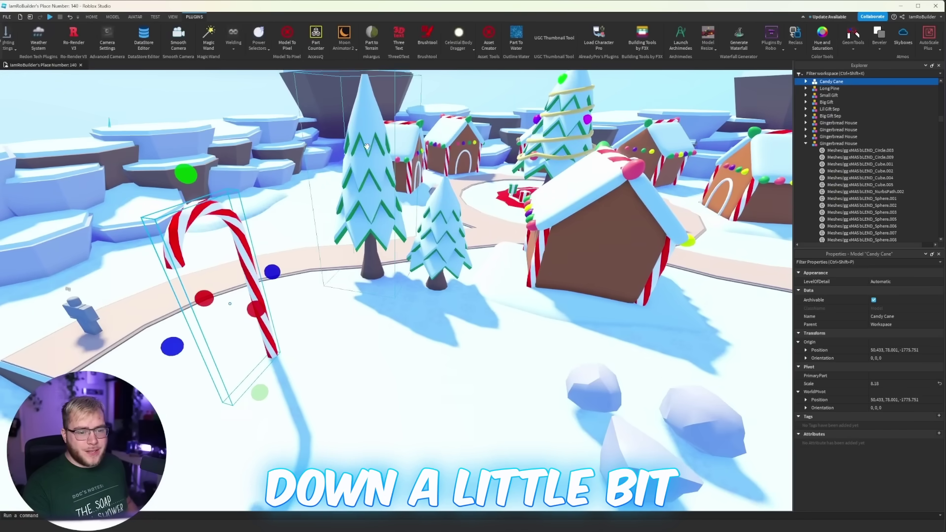
scroll(461, 226, down, 6)
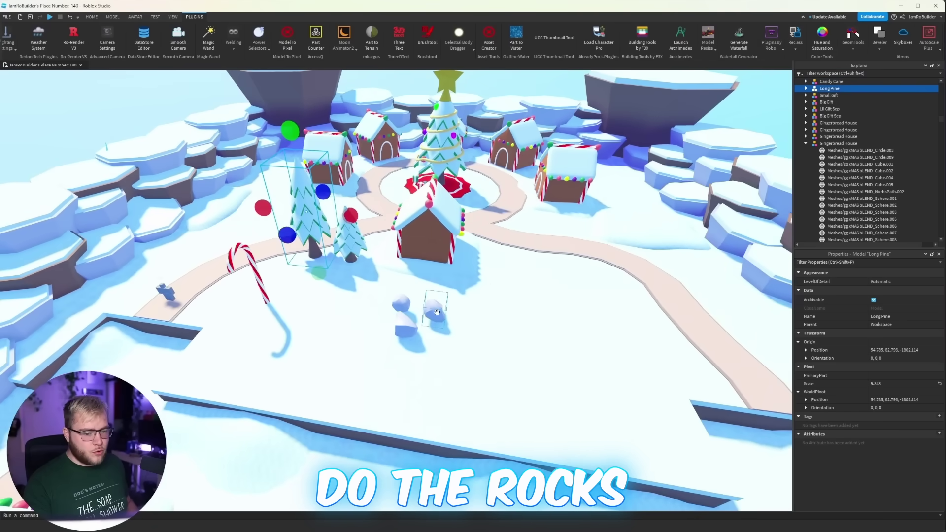
click(437, 313)
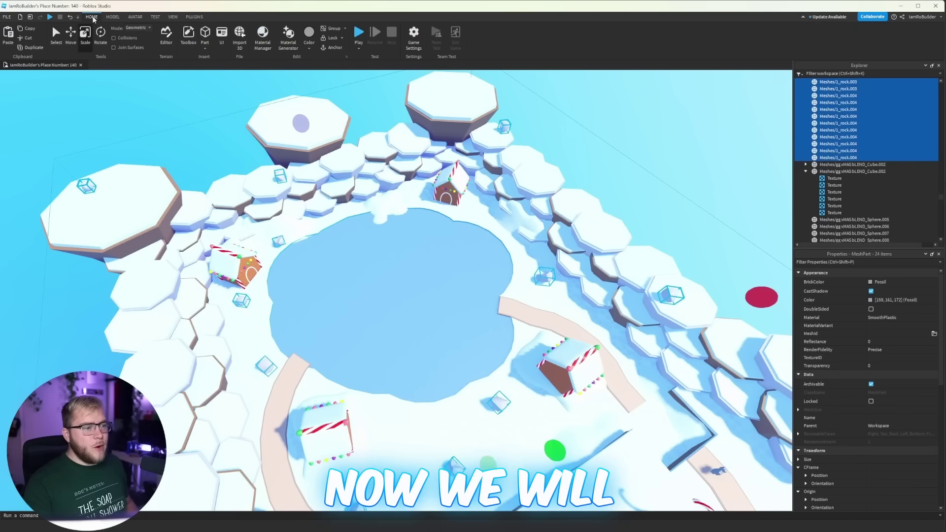
- Sink all the scattered rocks slightly into the snow and delete the three original rocks near the gingerbread house
click(70, 35)
scroll(372, 173, up, 3)
right_drag(372, 174, 373, 177)
scroll(372, 174, up, 6)
scroll(372, 178, down, 3)
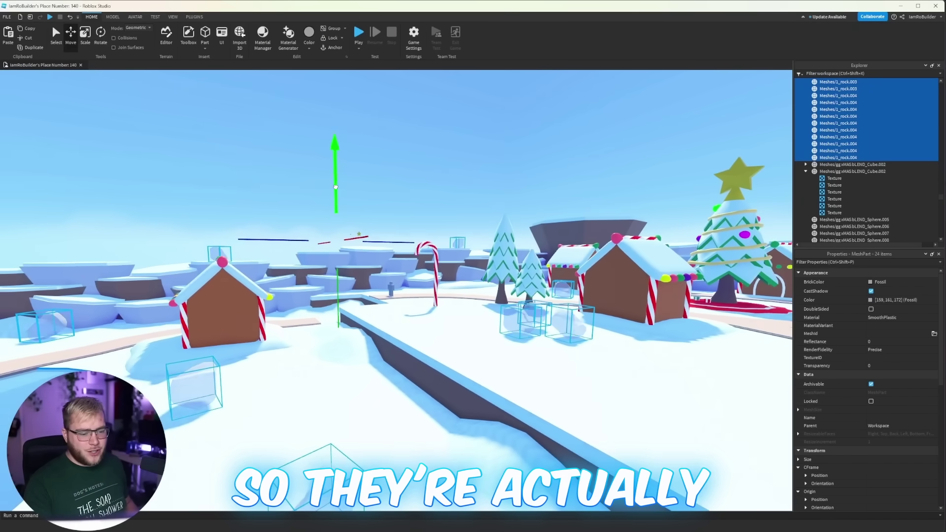
drag(336, 187, 337, 208)
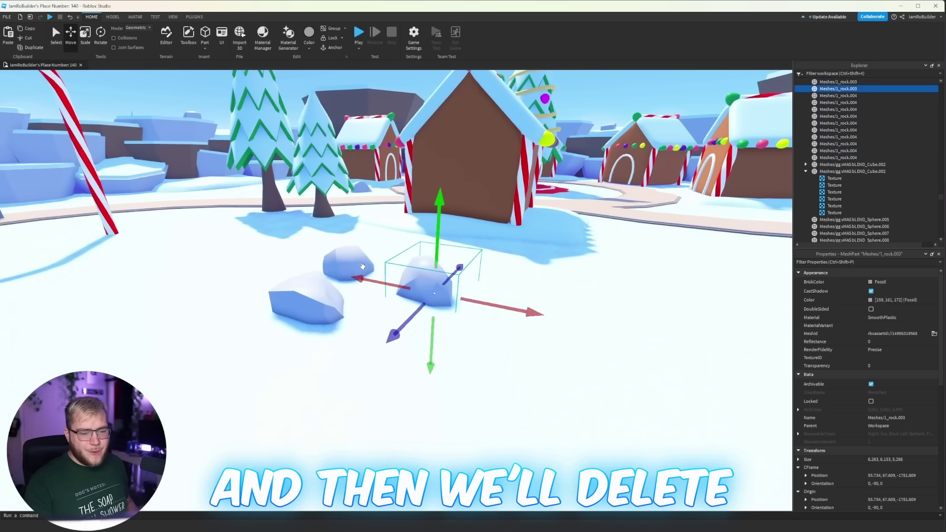
ctrl+click(345, 262)
ctrl+click(281, 302)
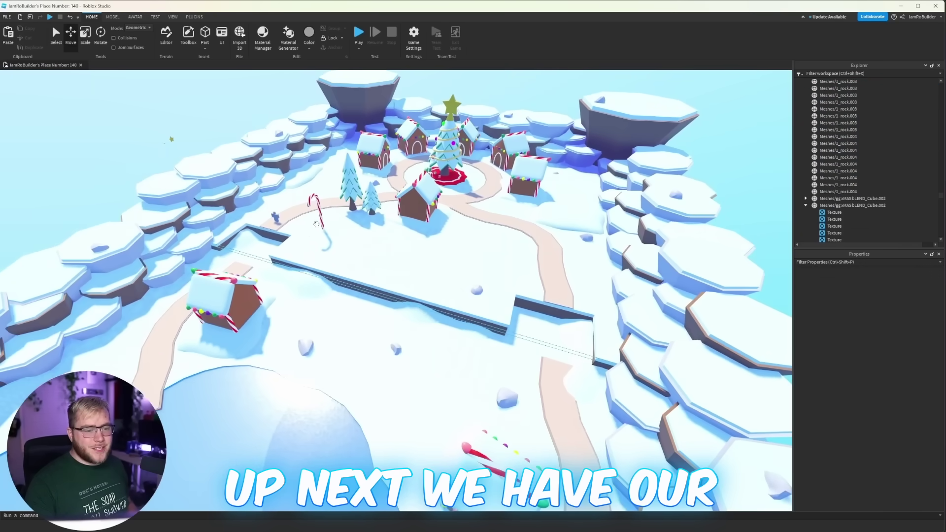
click(316, 213)
key(w)
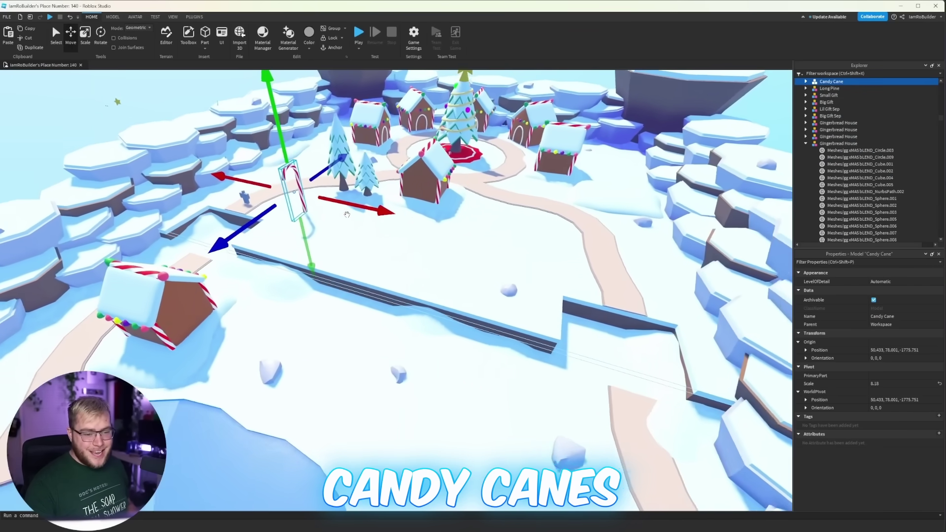
right_drag(346, 209, 402, 202)
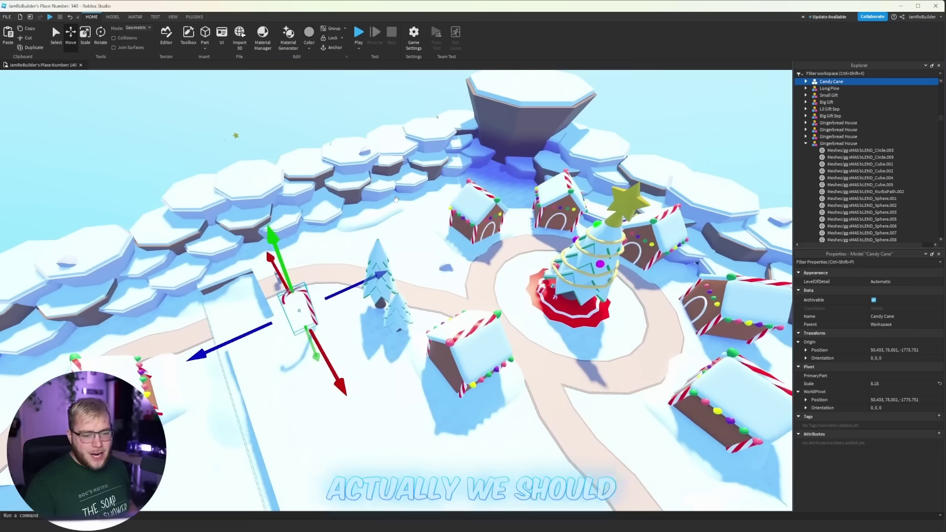
scroll(370, 253, up, 2)
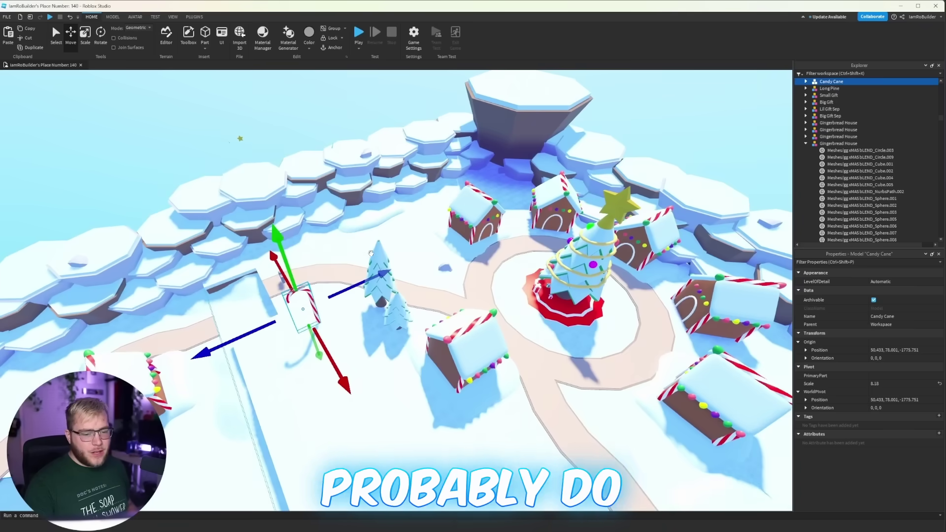
- Load both snowy pines into Brushtool and scatter them around the Christmas tree and gingerbread houses with radius 6 and spacing 16
ctrl+click(397, 310)
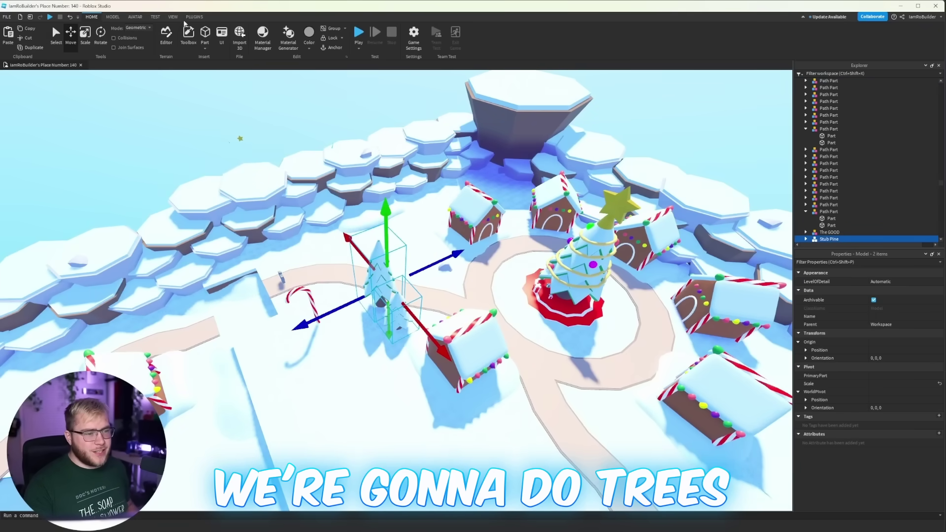
click(194, 17)
click(427, 37)
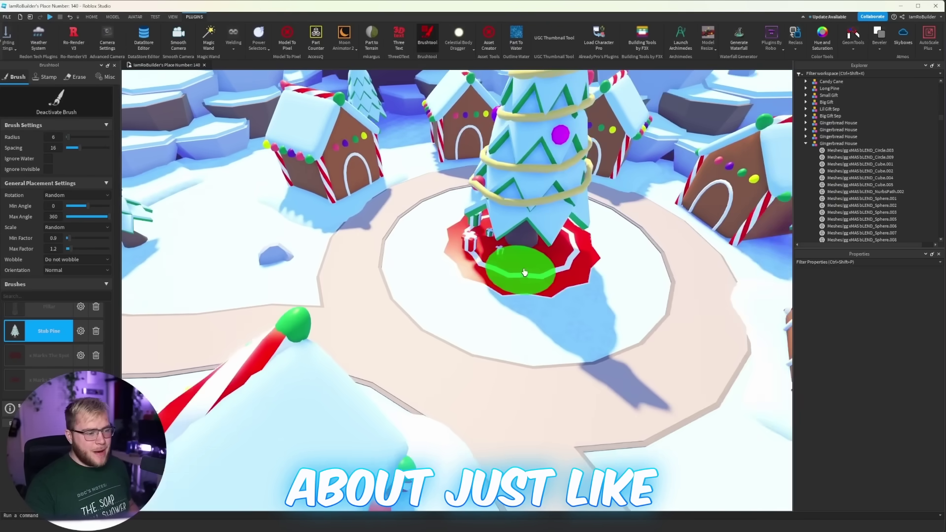
scroll(520, 271, down, 3)
scroll(509, 274, up, 1)
right_drag(508, 274, 505, 271)
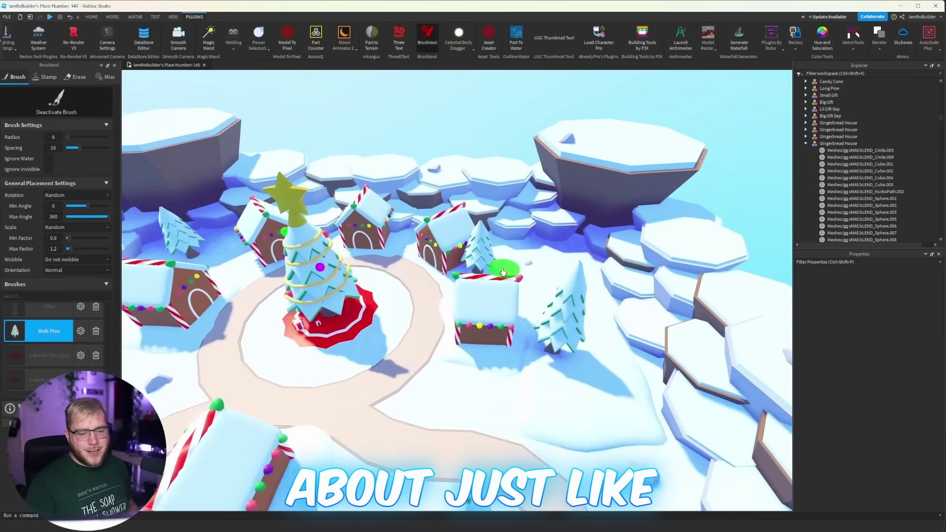
scroll(502, 273, down, 3)
mouse_move(496, 304)
right_down()
mouse_move(488, 333)
mouse_move(517, 350)
mouse_move(511, 359)
right_up()
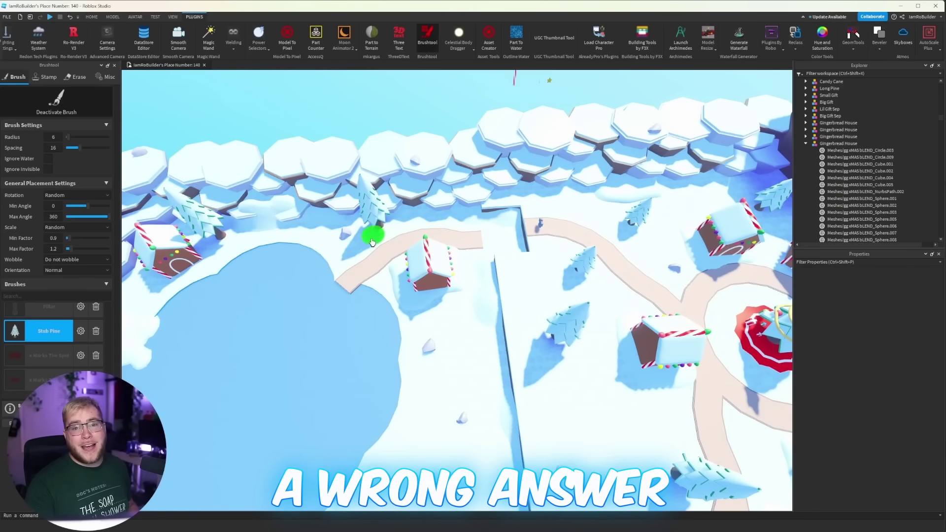
- Brush more snowy pines around the lake, beside the shore houses and onto the border rocks
mouse_move(372, 242)
right_down()
mouse_move(393, 277)
mouse_move(421, 228)
right_up()
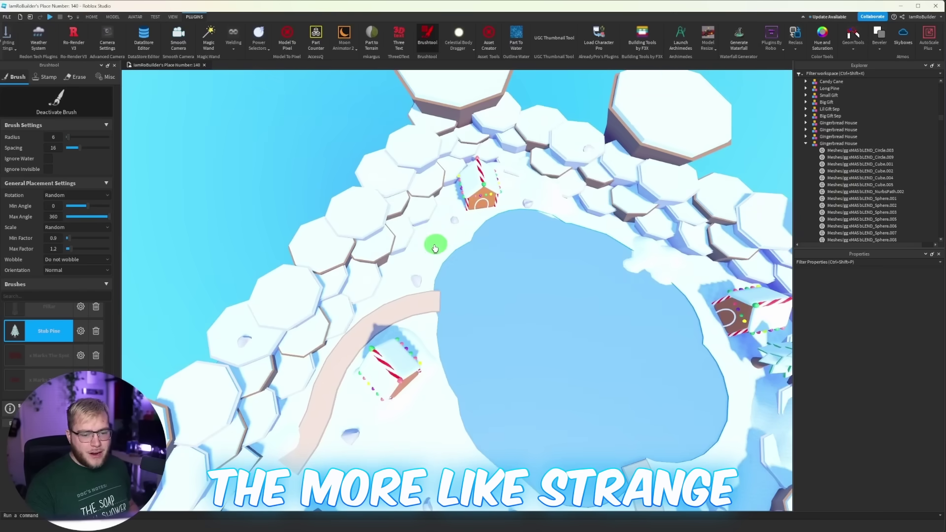
click(435, 247)
right_drag(492, 271, 488, 267)
click(420, 264)
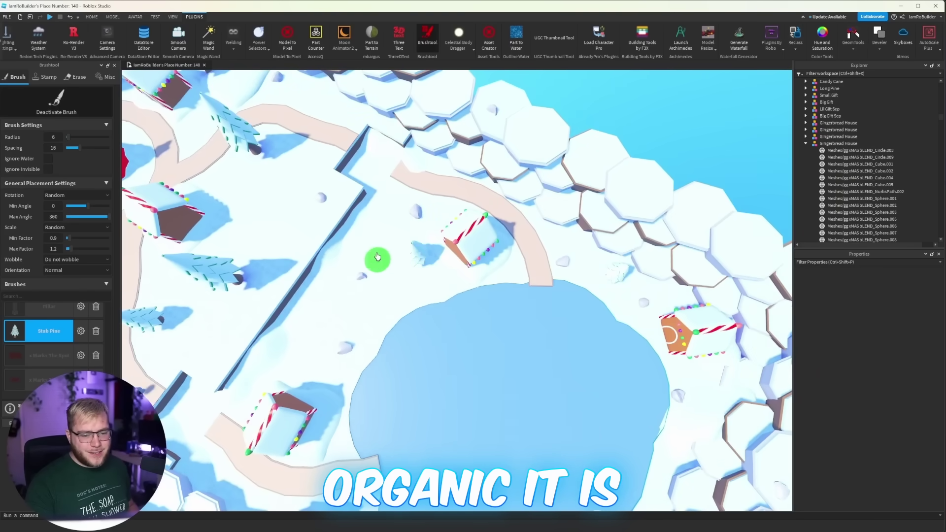
mouse_move(377, 256)
right_down()
mouse_move(467, 262)
mouse_move(481, 285)
mouse_move(465, 281)
right_up()
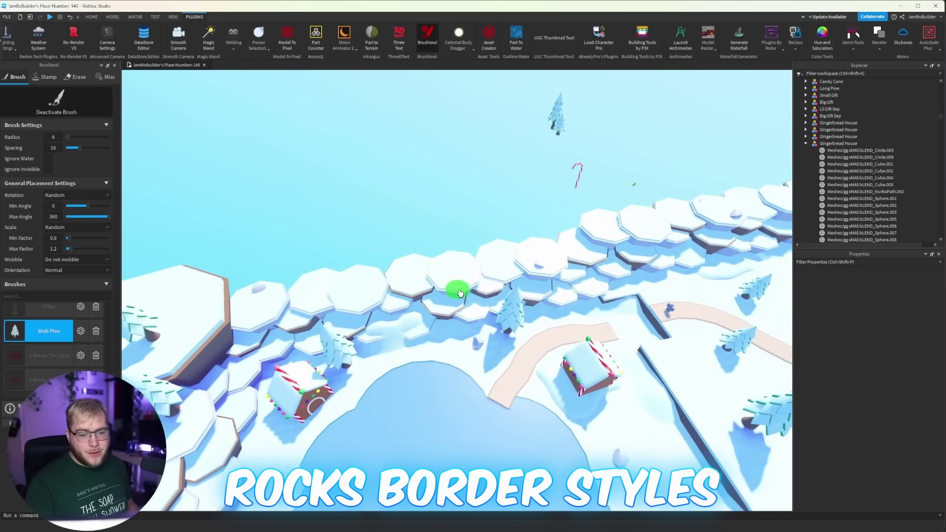
- Examine how the snowy pines are distributed around the lake, the gingerbread houses and the border rocks
key(d)
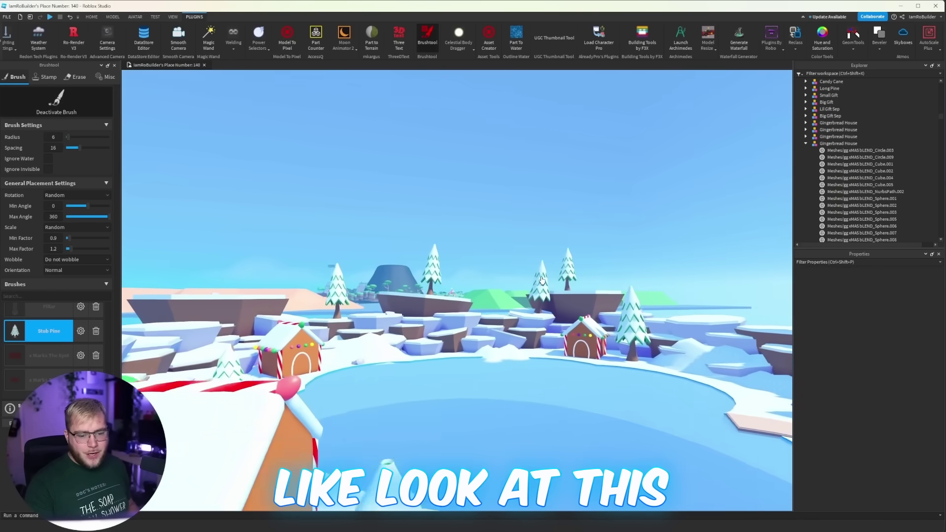
key(s)
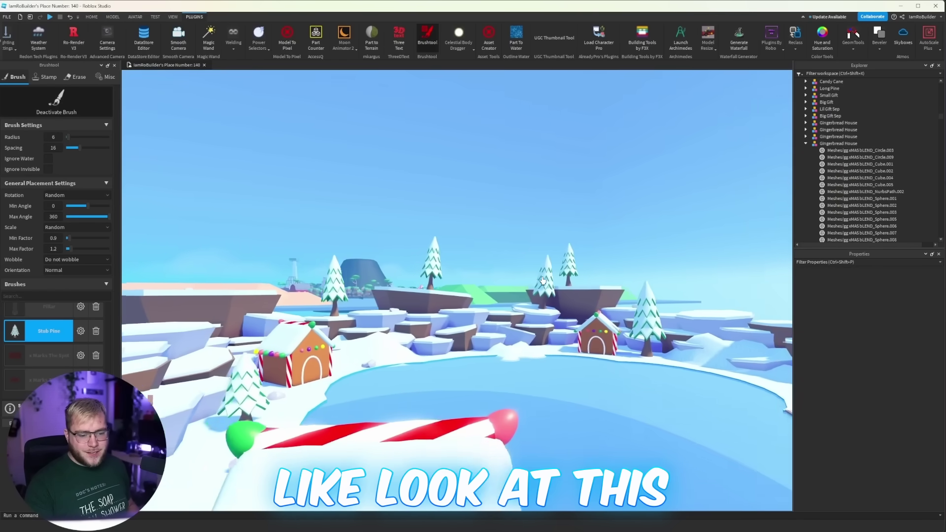
key(s)
key(a)
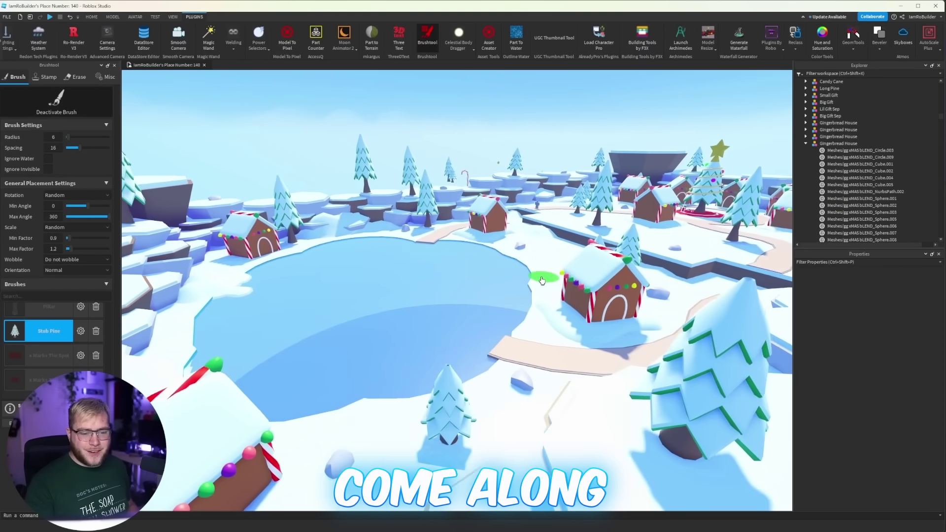
key(w)
right_drag(546, 279, 534, 283)
key(w)
key(d)
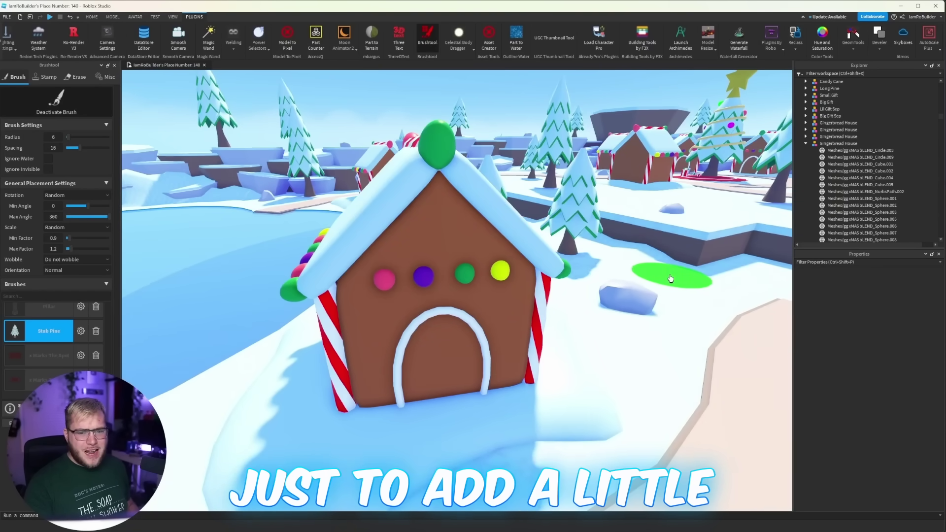
key(s)
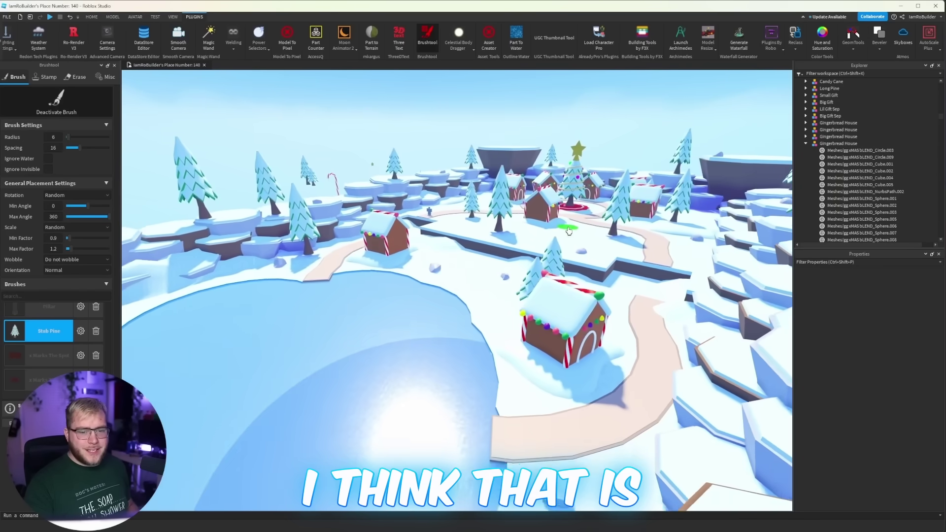
- Disable the pine brushes, then load the candy cane outside the map and brush copies along the paths and houses
click(81, 114)
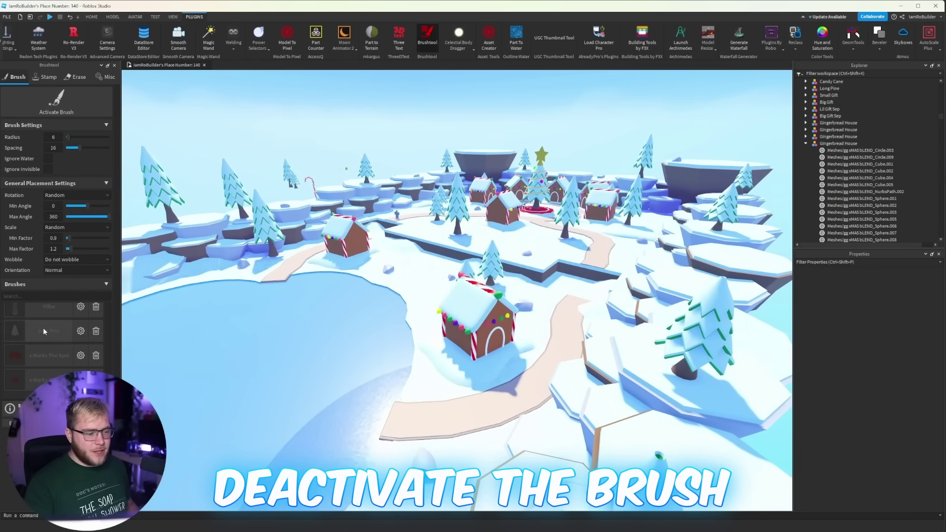
scroll(49, 345, up, 5)
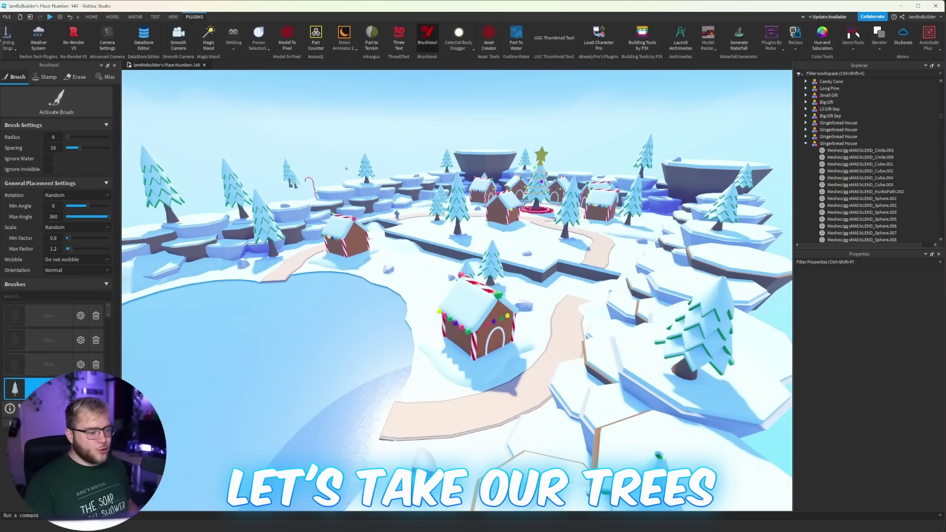
click(44, 388)
key(w)
right_drag(424, 212, 385, 212)
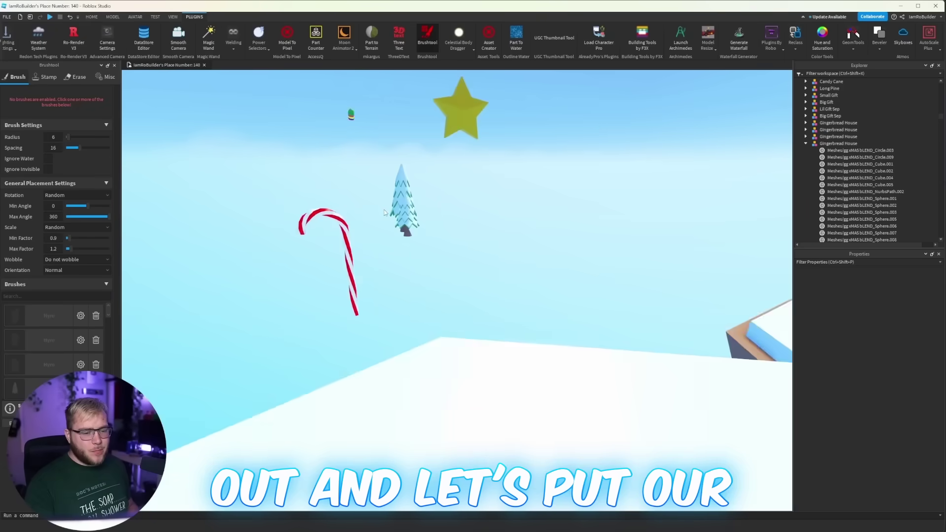
key(a)
key(s)
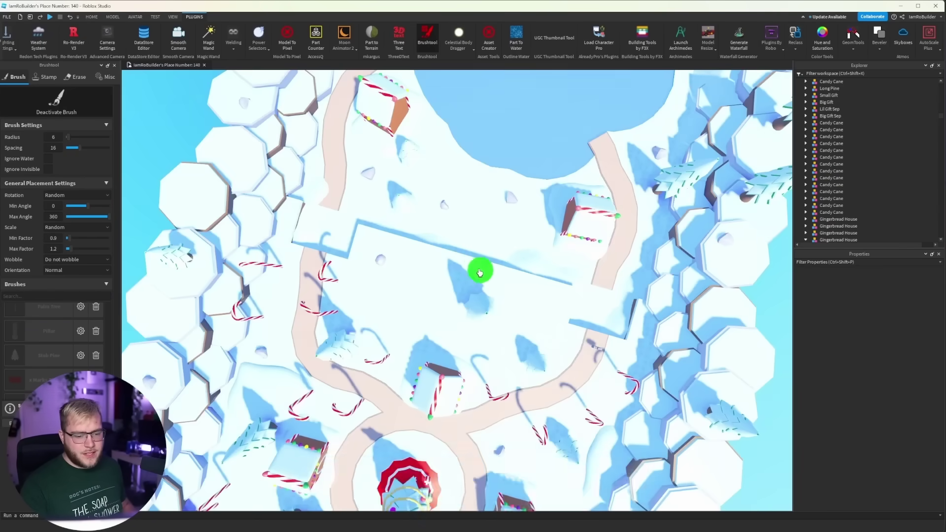
- Brush several more candy canes onto the snow around the lake shore
right_drag(481, 269, 572, 273)
scroll(483, 268, down, 3)
click(535, 201)
click(518, 266)
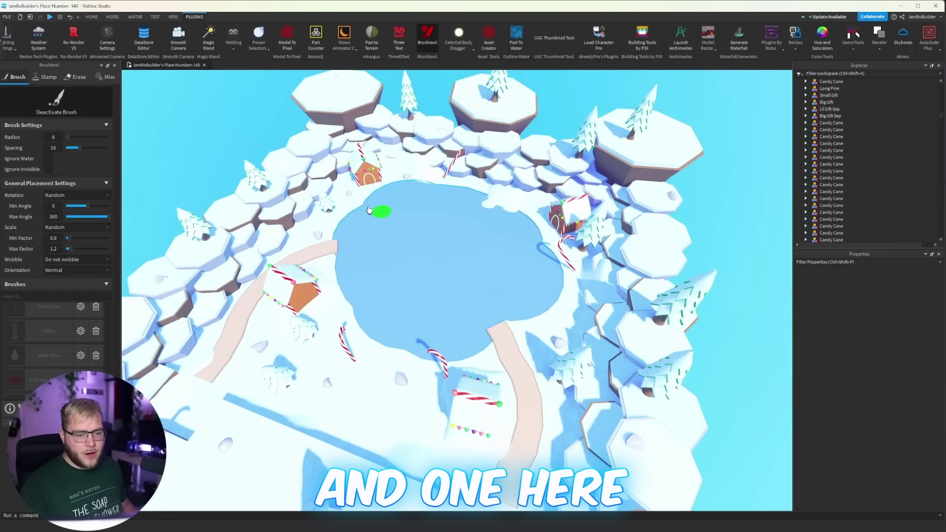
right_drag(394, 217, 365, 245)
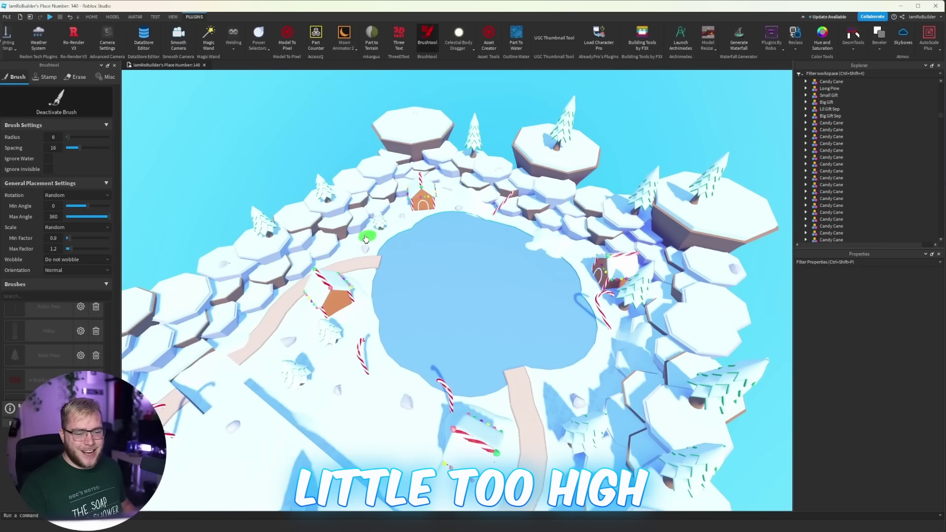
right_drag(378, 189, 380, 204)
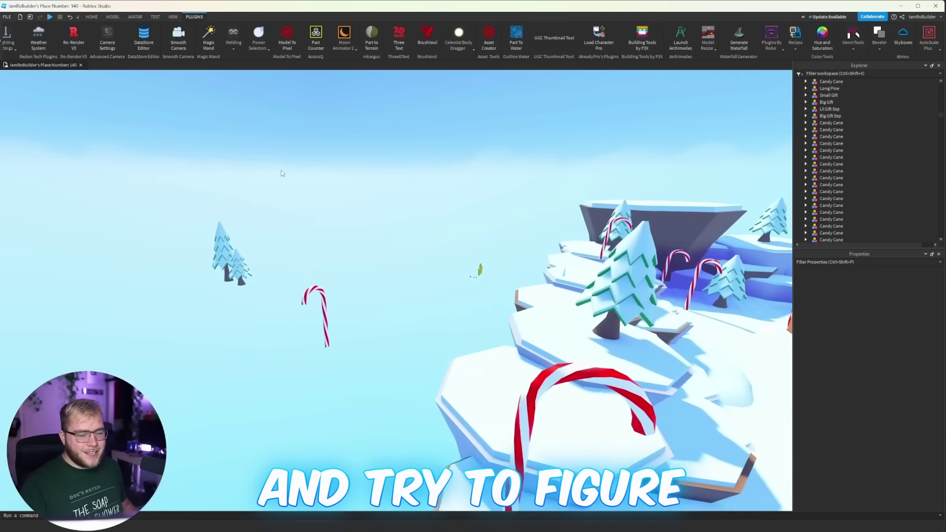
- Delete the original candy cane and the two original pines floating outside the map
drag(251, 175, 407, 327)
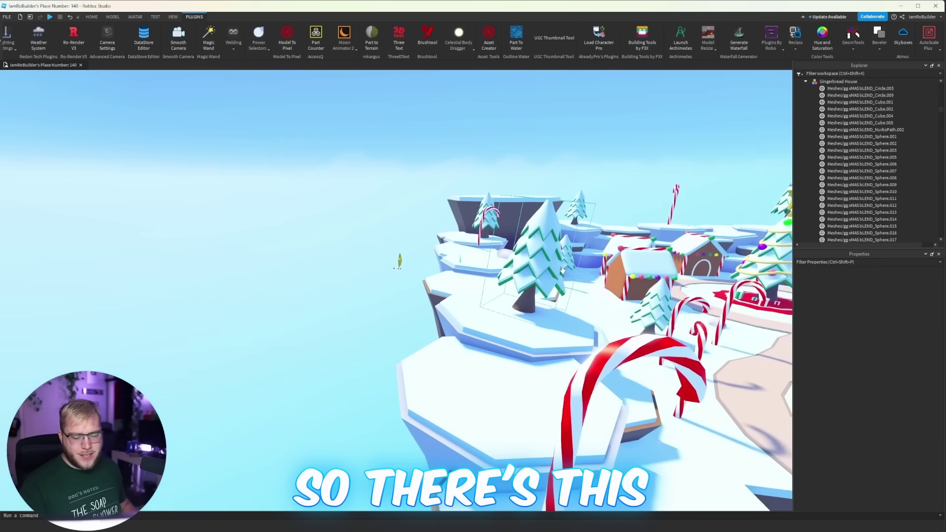
scroll(452, 244, up, 10)
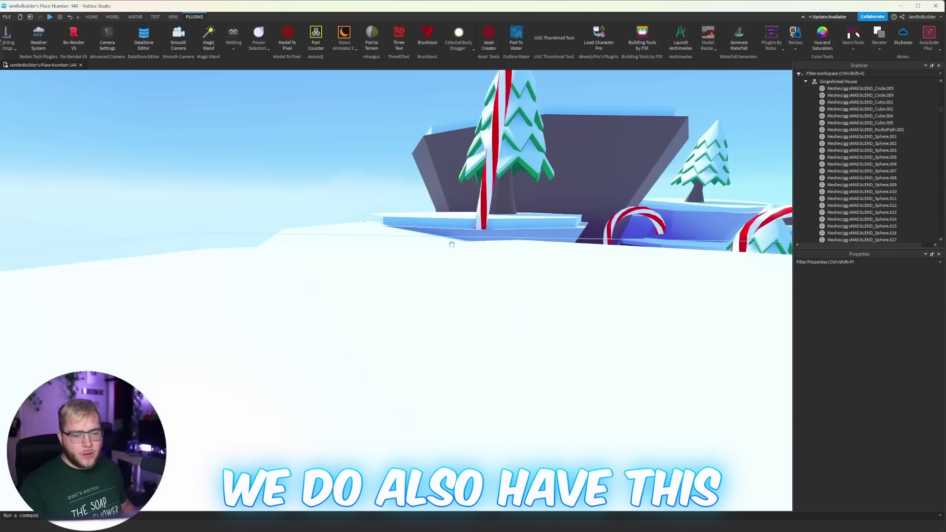
- Select the cyan ice spike beyond the border rocks, then the gold star floating outside the map
right_drag(452, 245, 452, 245)
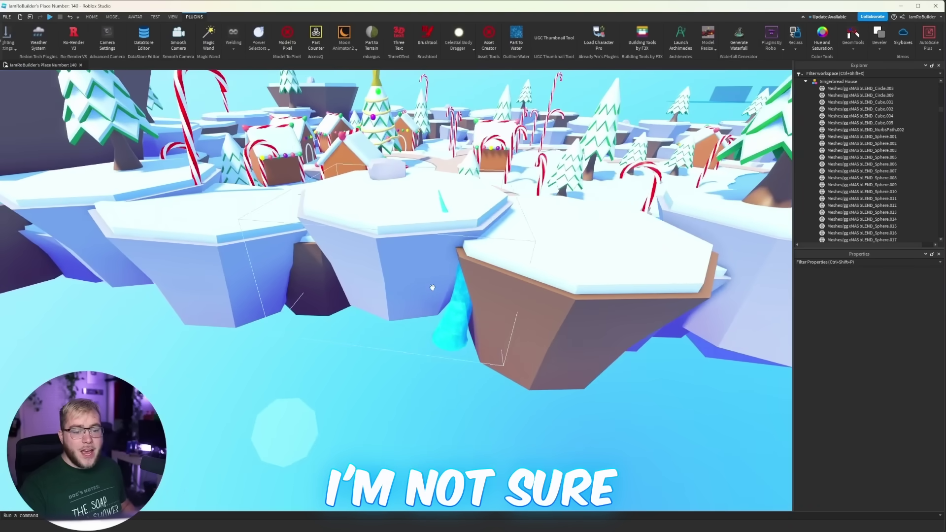
click(461, 315)
scroll(468, 320, up, 10)
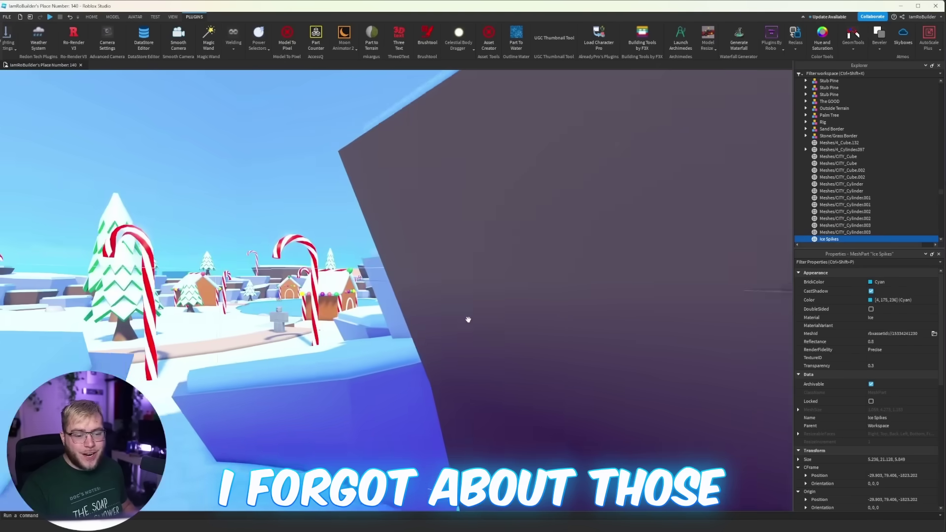
scroll(469, 319, up, 10)
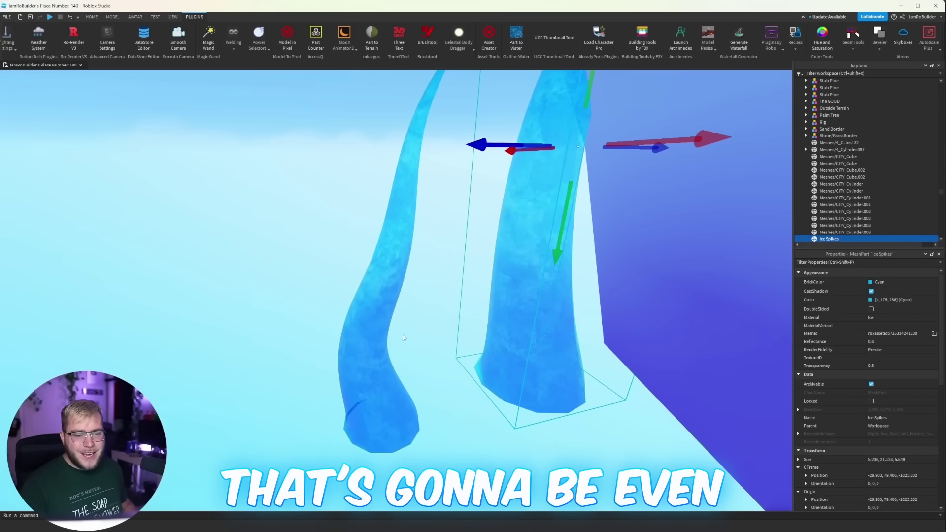
scroll(386, 284, down, 15)
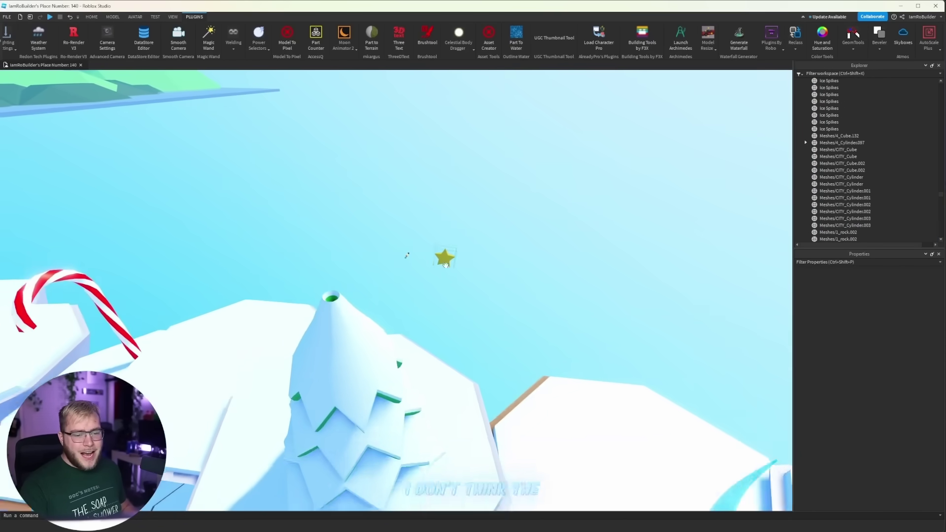
click(451, 251)
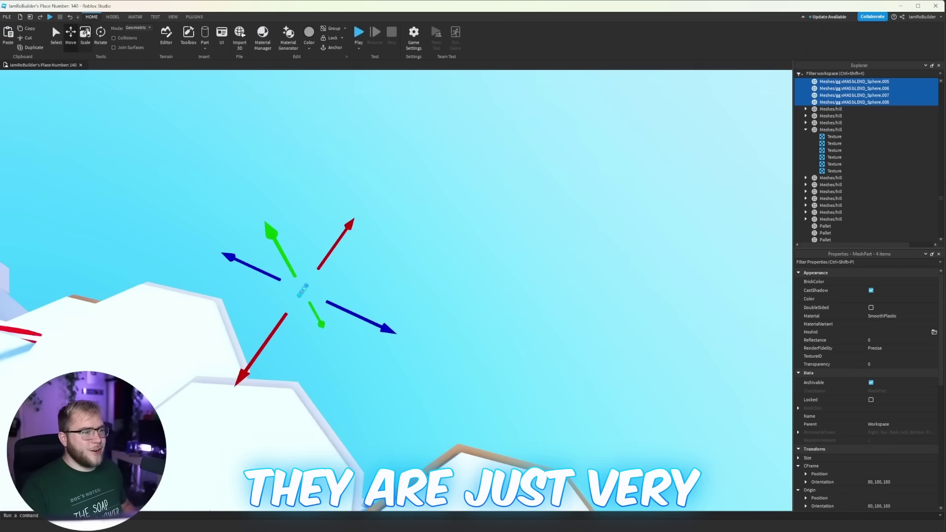
- Switch the four gumdrops to scaling and place the green, pink, yellow and purple ones in a row along the path's edge
scroll(304, 291, down, 3)
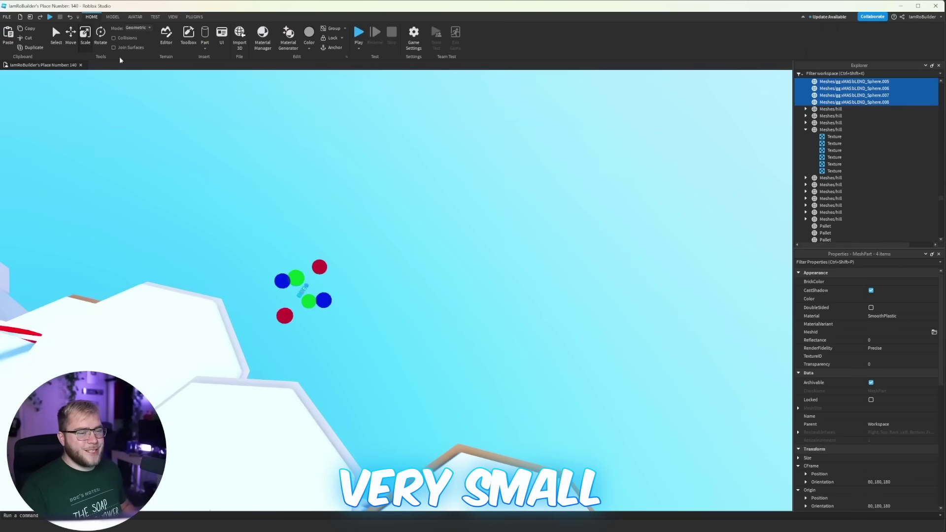
key(ctrl+3)
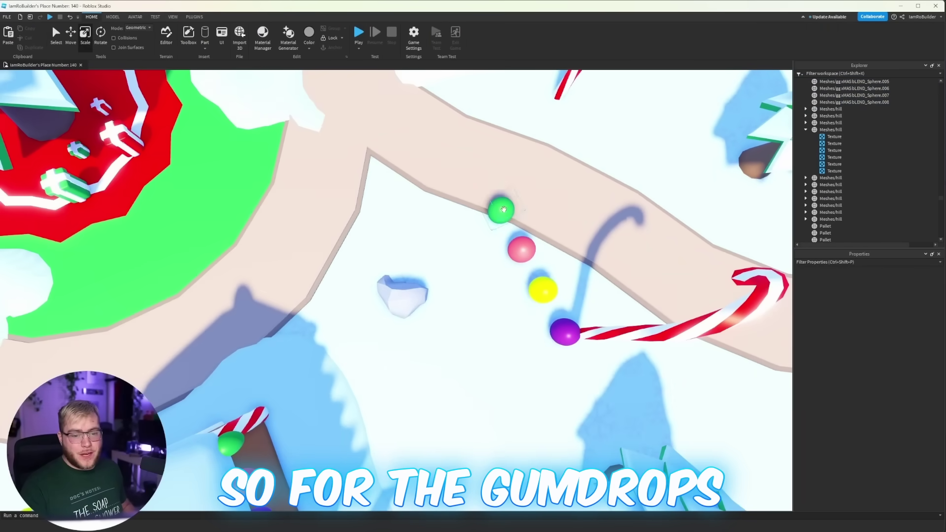
drag(503, 209, 391, 190)
drag(439, 227, 438, 225)
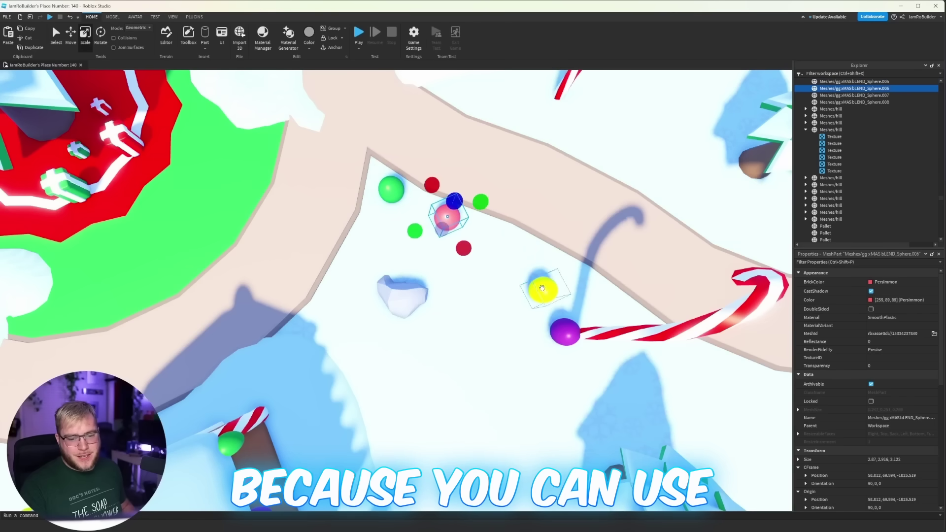
drag(567, 333, 545, 278)
mouse_move(566, 274)
right_down()
mouse_move(587, 264)
mouse_move(567, 274)
right_up()
scroll(566, 274, down, 2)
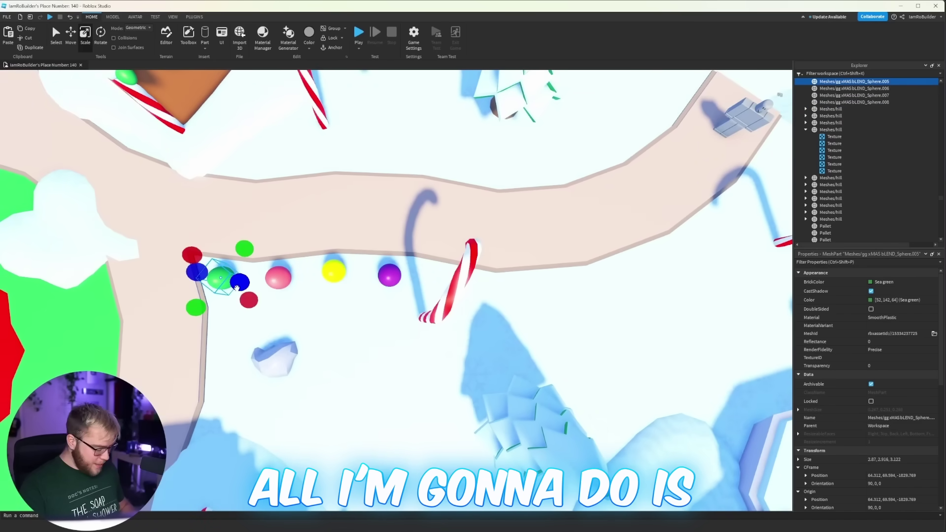
- Duplicate the green and pink gumdrops and place the copies beyond the purple one to continue the row along the path
key(ctrl+d)
drag(236, 288, 338, 285)
click(173, 279)
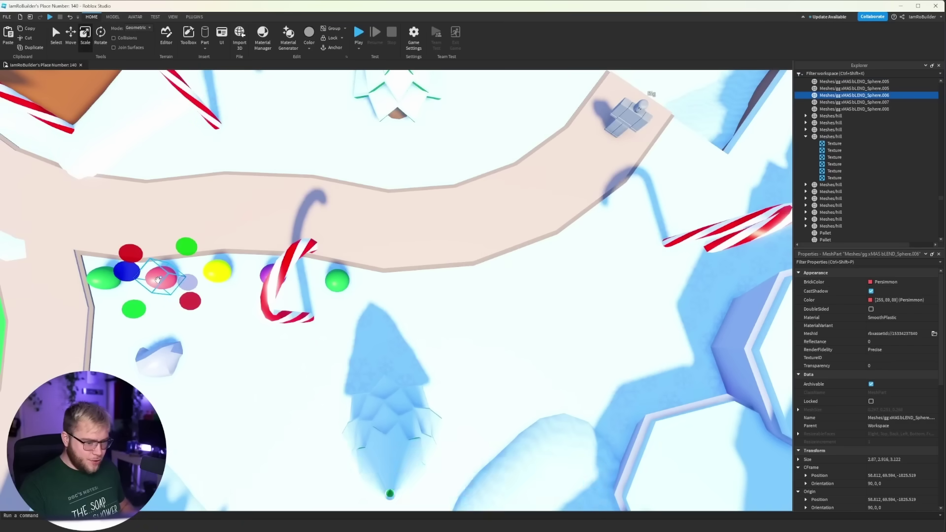
key(ctrl+d)
key(d)
drag(173, 279, 330, 294)
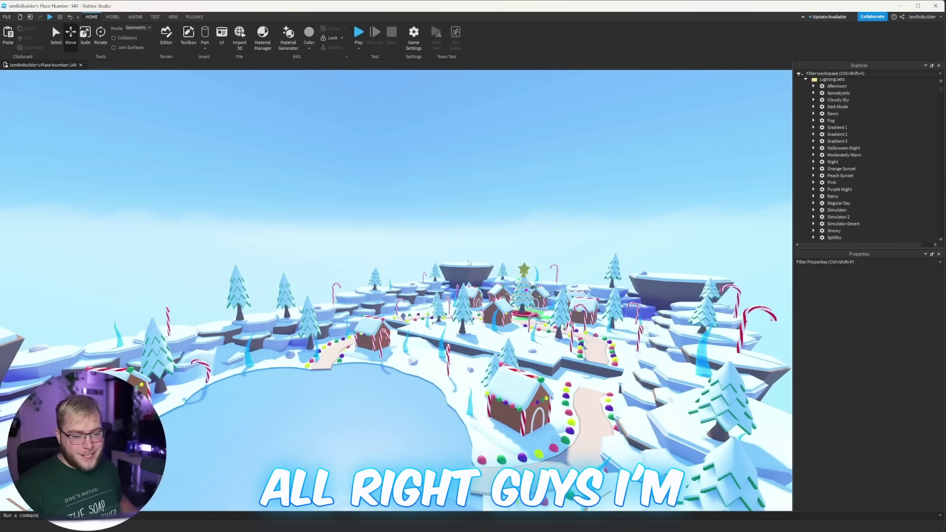
- Load the Snowy configuration from the Lighting Sets as the map's lighting settings and check the map under it
right_drag(467, 262, 488, 257)
scroll(895, 147, down, 1)
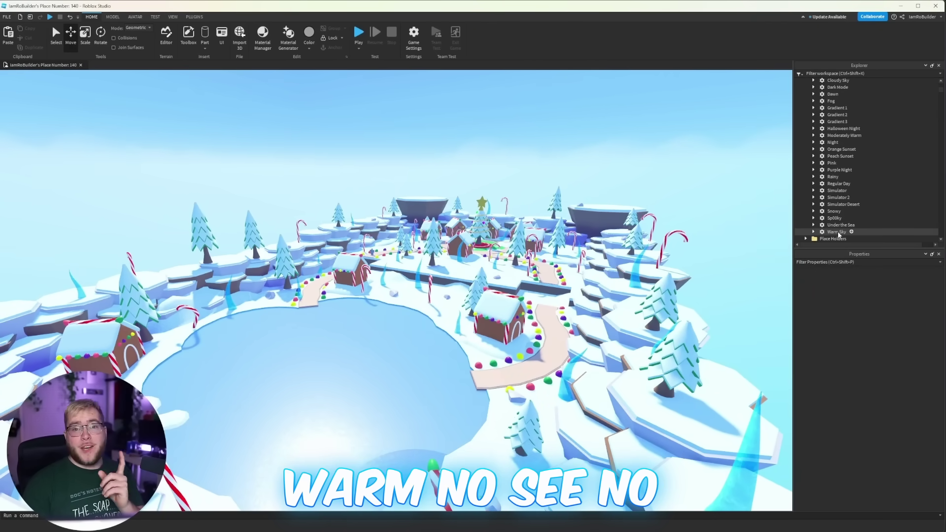
click(834, 211)
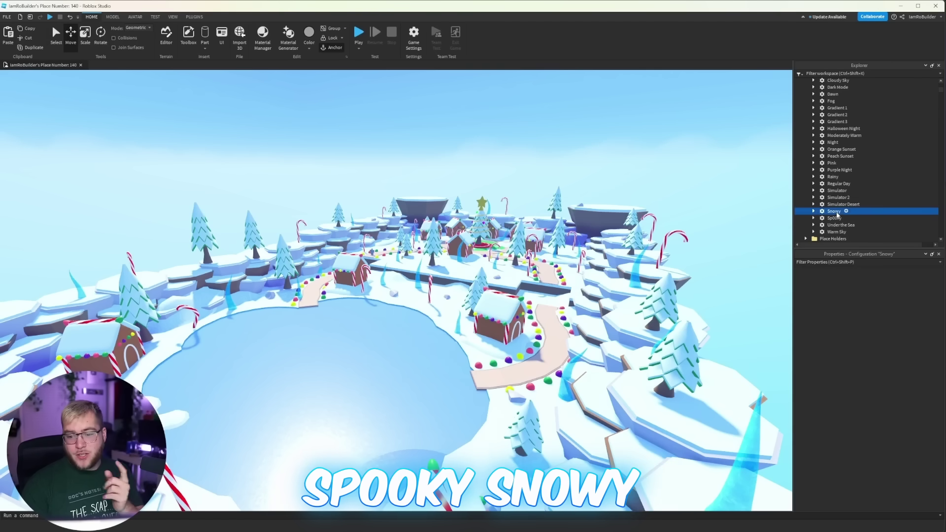
click(194, 16)
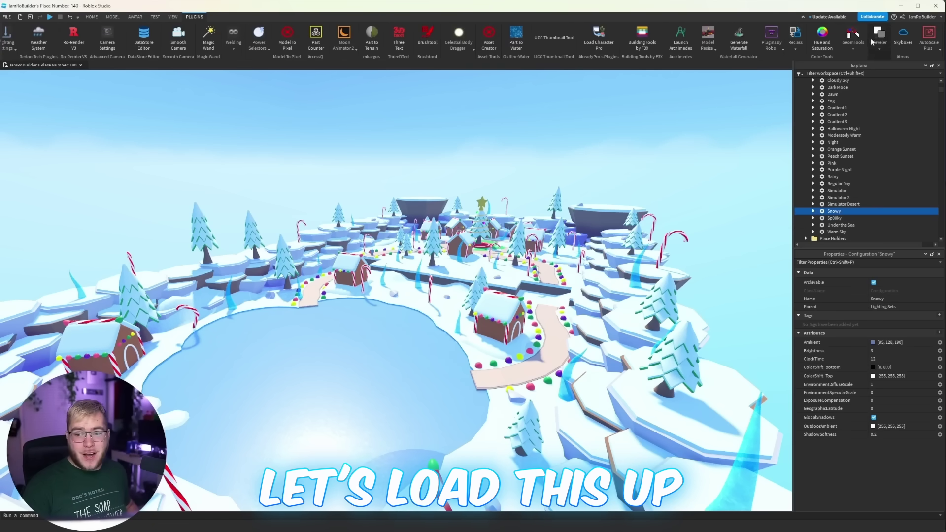
click(9, 42)
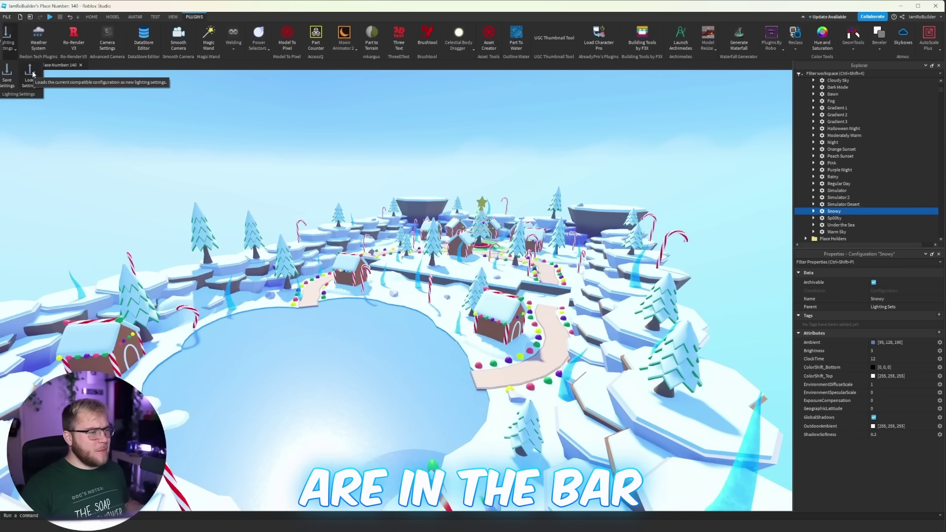
click(32, 73)
key(w)
right_drag(406, 208, 491, 222)
scroll(870, 155, up, 5)
key(s)
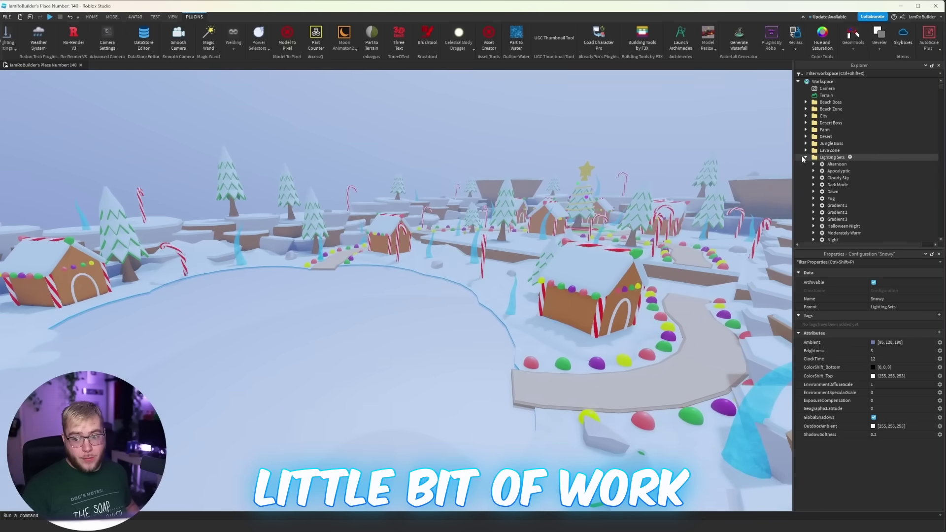
- Set the Lighting service's Ambient color to white (255, 255, 255)
scroll(879, 165, down, 15)
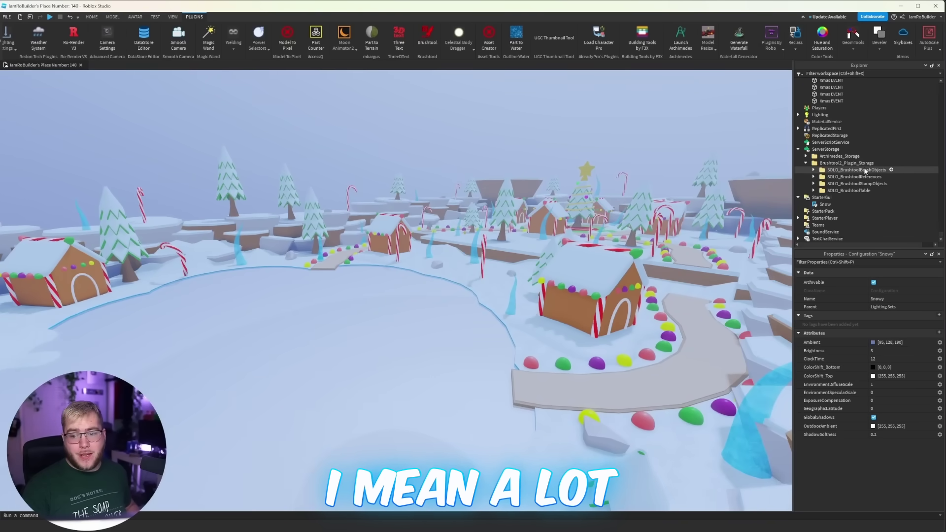
click(817, 115)
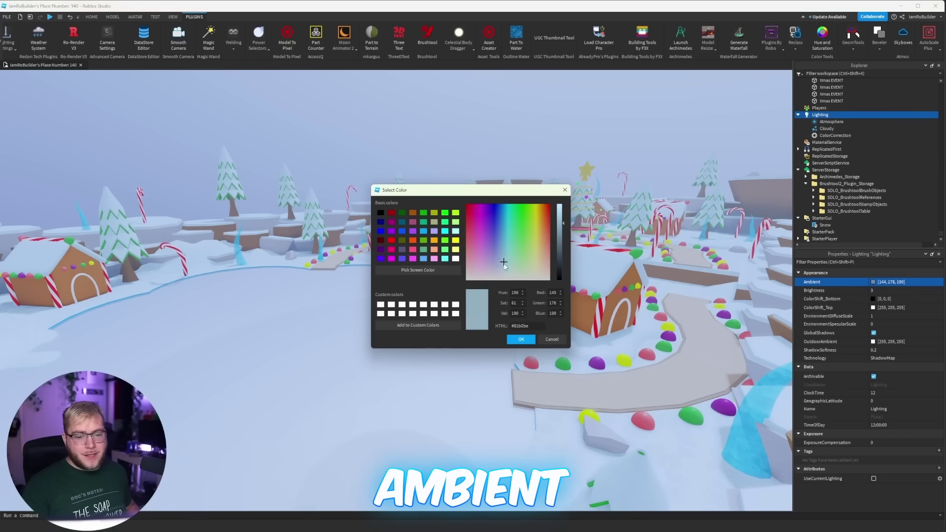
drag(502, 284, 503, 283)
drag(560, 216, 560, 202)
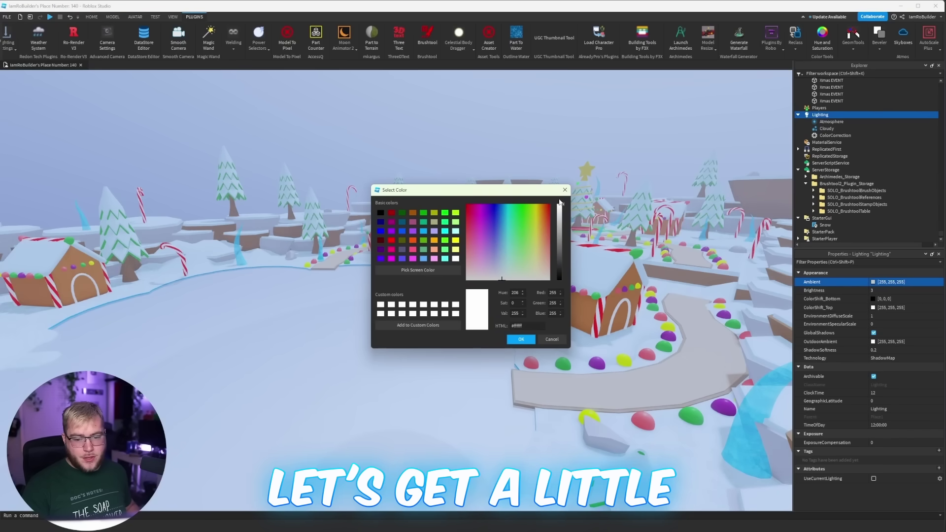
click(523, 338)
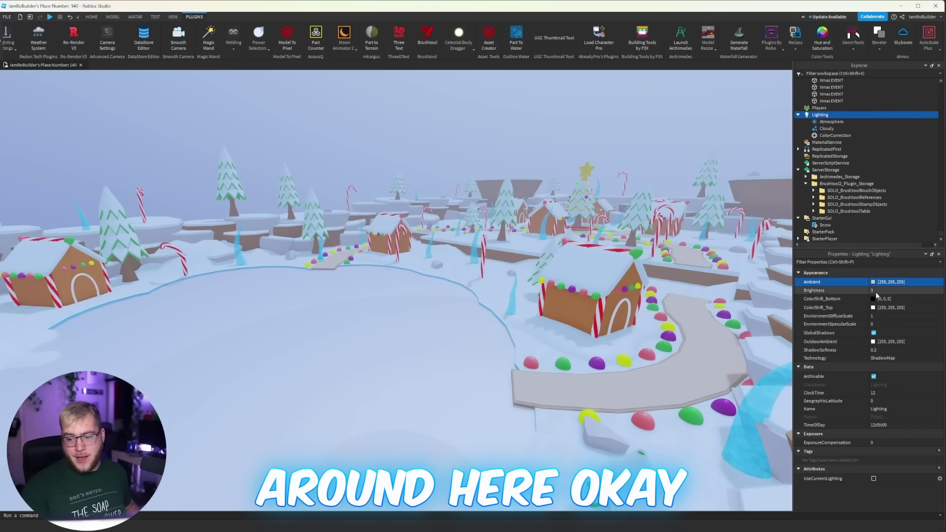
- Set the Lighting's ColorShift_Bottom to a very pale cyan and its EnvironmentDiffuseScale to 0.4
click(874, 298)
drag(560, 251, 560, 202)
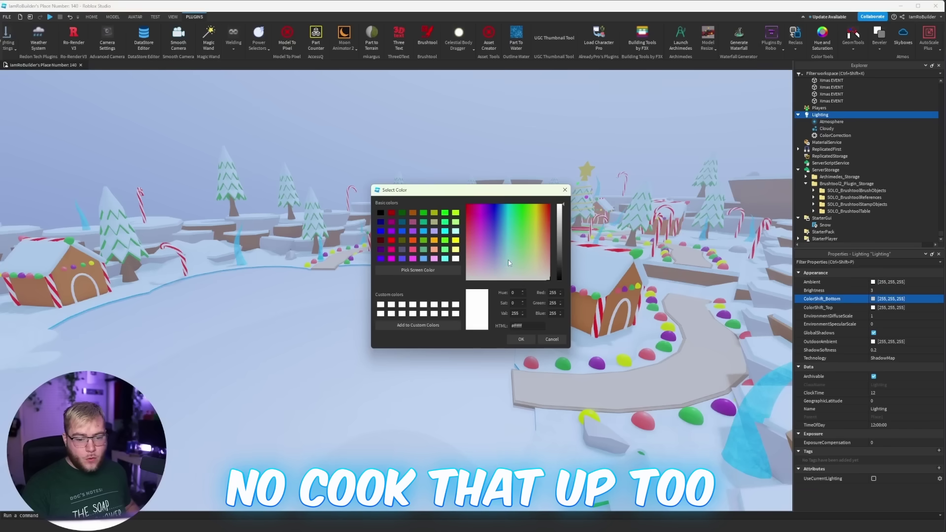
click(521, 339)
click(883, 316)
key(Return)
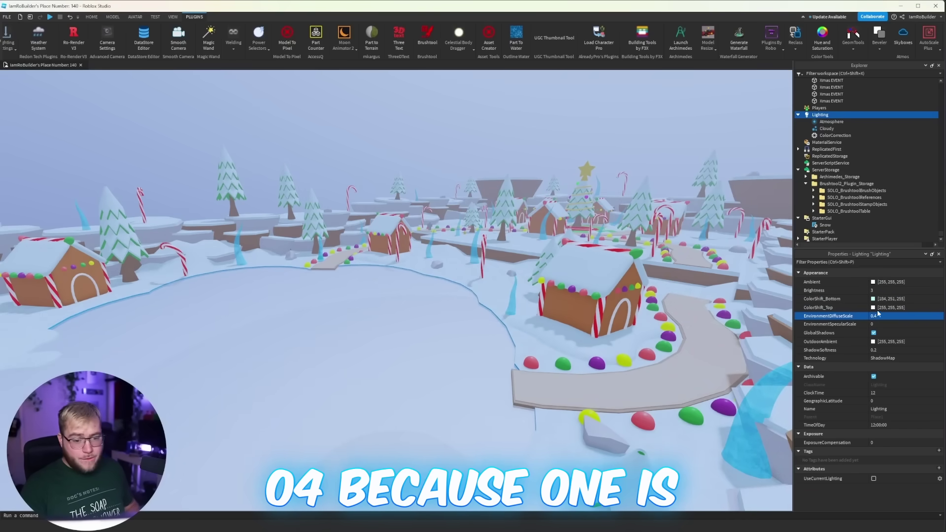
- Adjust the Atmosphere's density and check the haze and the Cloudy sky around the frozen lake
scroll(657, 290, up, 5)
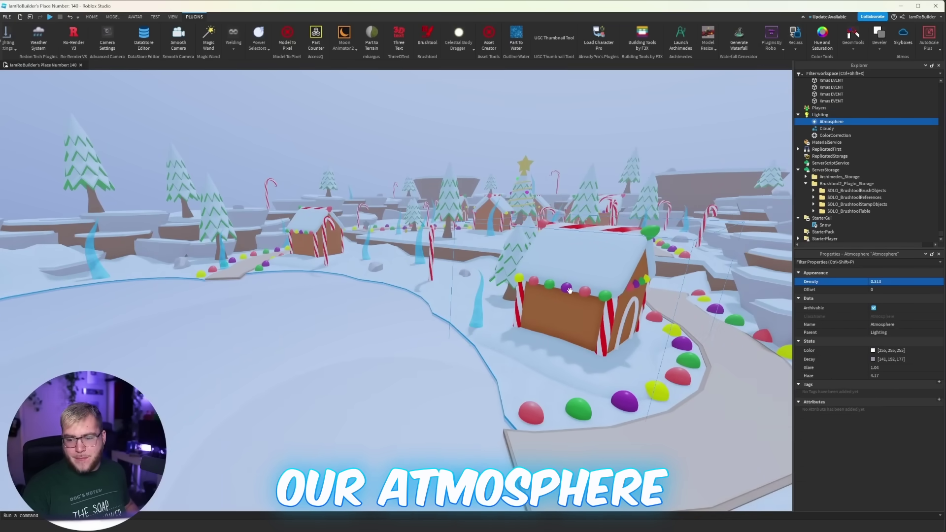
click(907, 286)
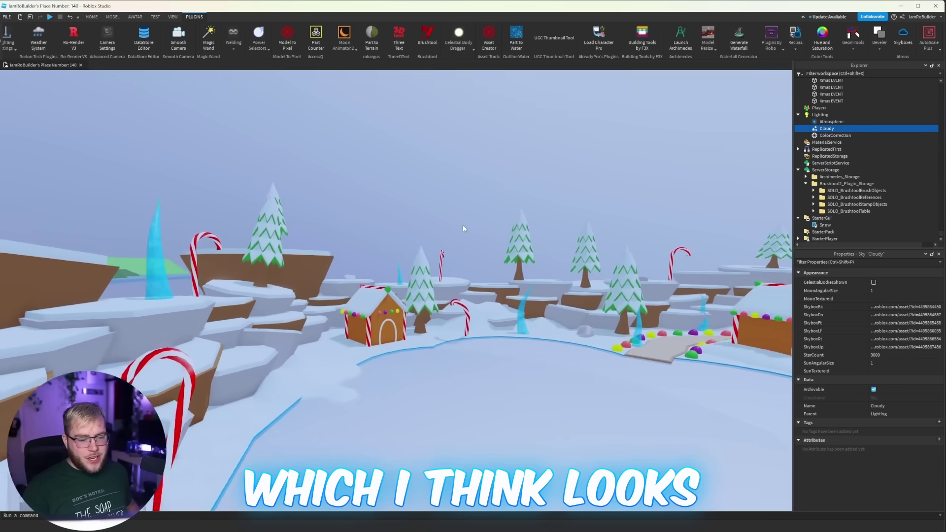
mouse_move(463, 225)
right_down()
mouse_move(474, 231)
mouse_move(467, 216)
mouse_move(476, 227)
right_up()
key(w)
key(w)
key(s)
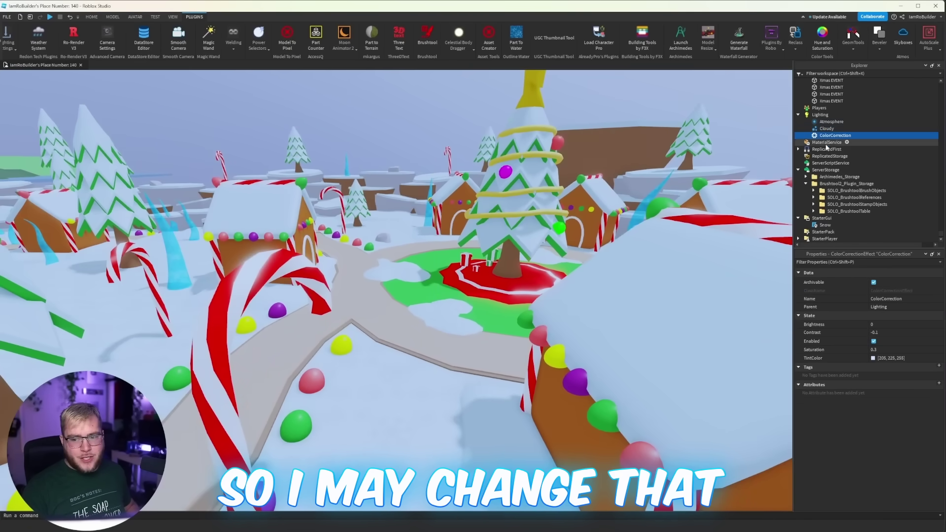
- Set the ColorCorrection effect's contrast to 0, then raise it slightly above zero
right_drag(581, 306, 565, 306)
key(w)
key(s)
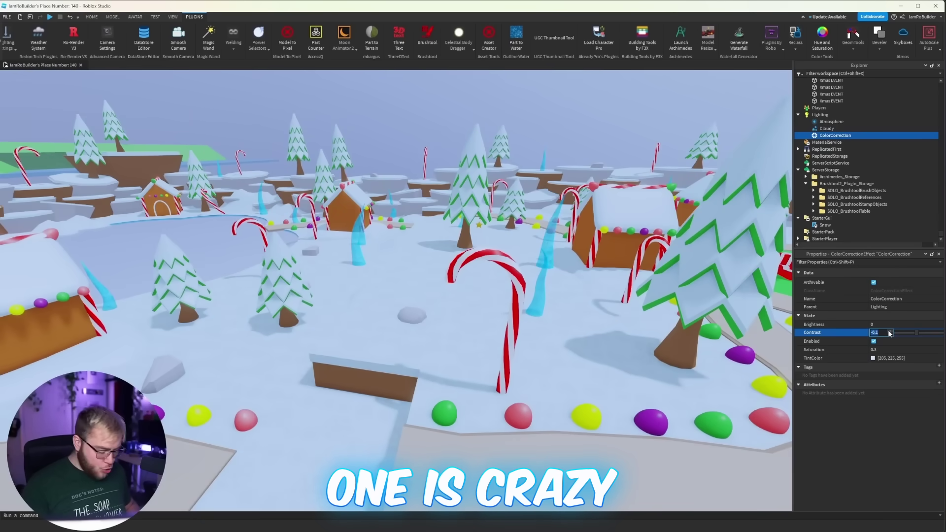
text(0)
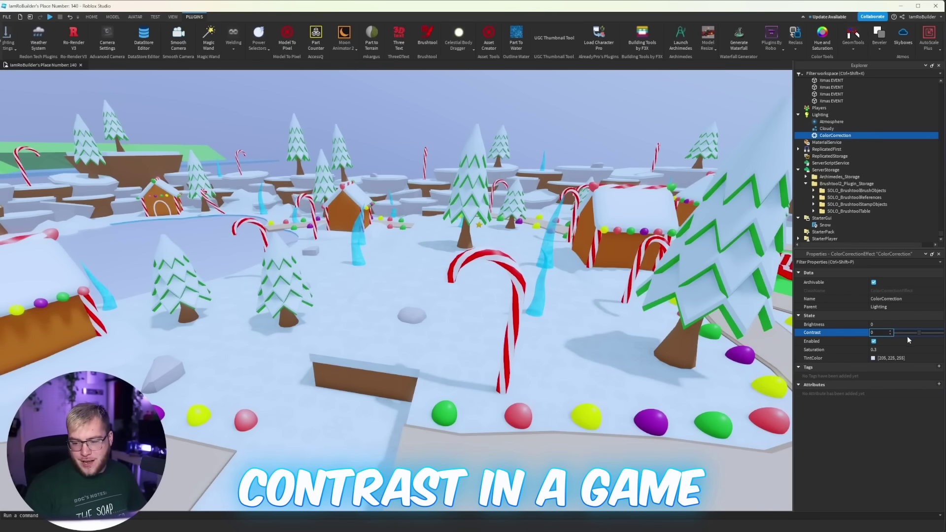
mouse_move(920, 335)
mouse_down()
mouse_move(892, 332)
mouse_move(931, 331)
mouse_up()
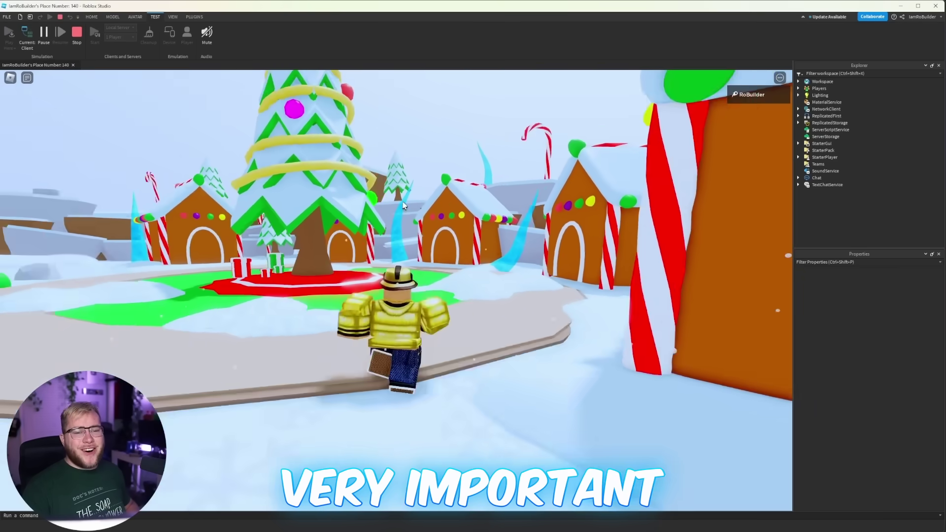
- Walk the test character past the gingerbread houses onto the green circle around the Christmas tree to check the lighting
key(w)
right_drag(403, 206, 403, 202)
key(s)
key(w)
key(w)
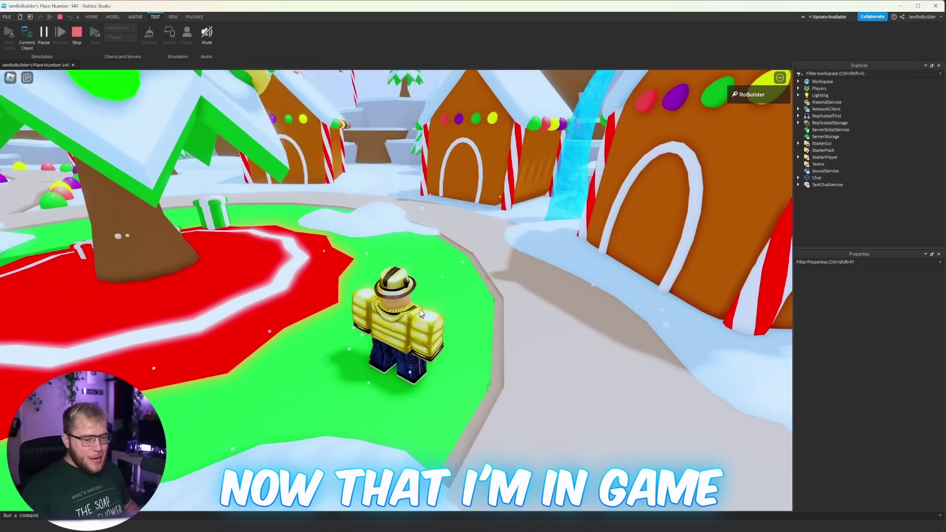
right_drag(418, 320, 418, 320)
key(w)
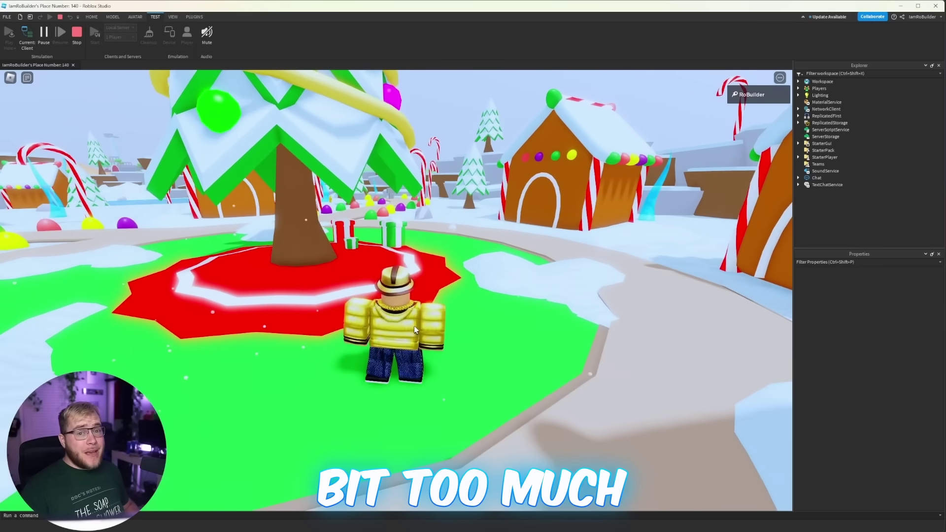
- Walk around in front of the Christmas tree and examine the glowing ground and the snow mounds on it
key(w)
key(a)
key(d)
key(a)
key(s)
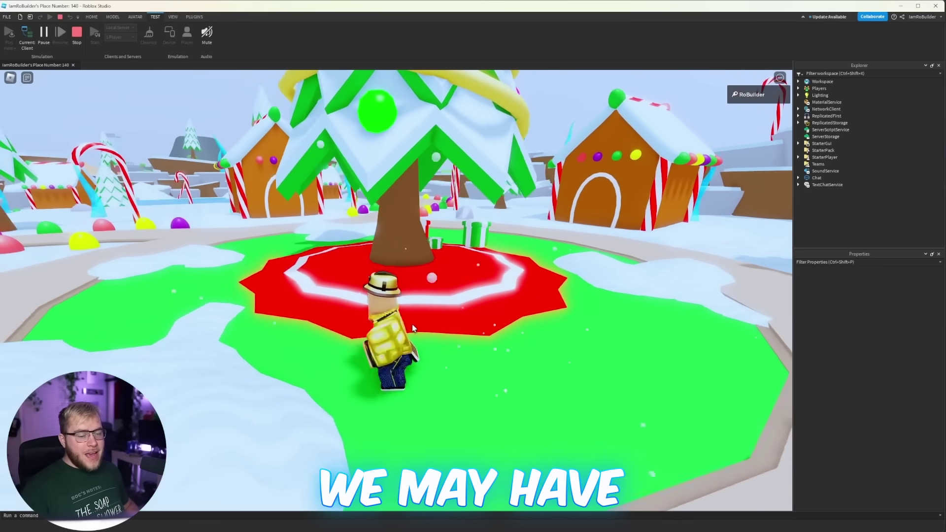
key(w)
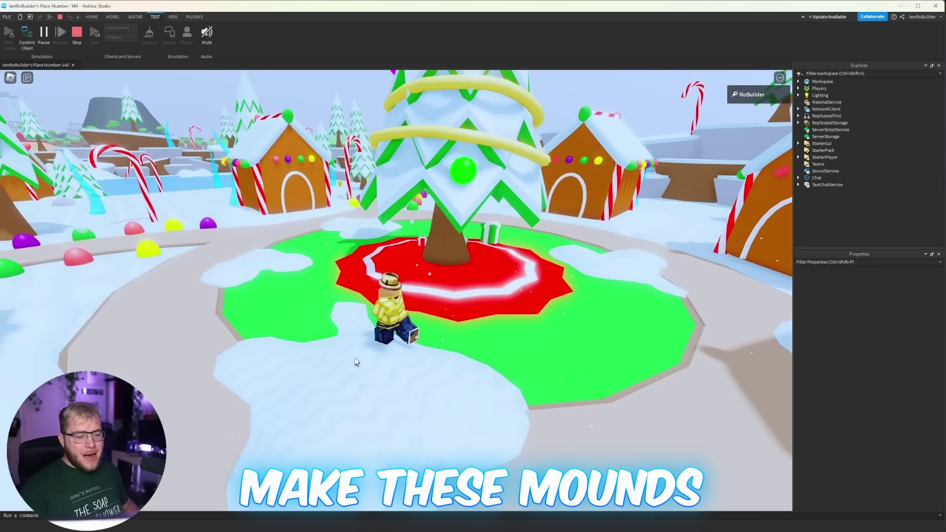
key(w)
key(d)
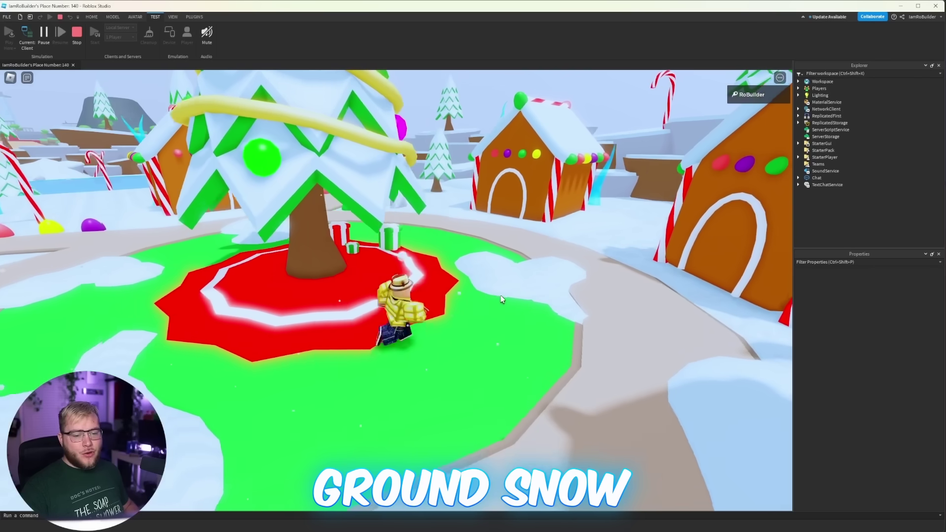
- Walk from the green circle across the snow mound to the path fork and inspect the gumdrops and gingerbread houses there
scroll(421, 313, up, 1)
key(s)
key(d)
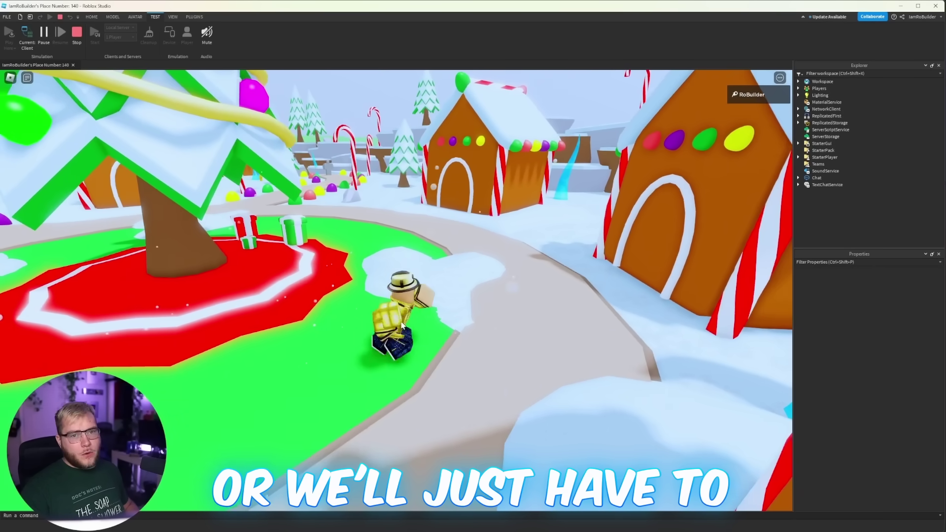
key(w)
key(w)
key(d)
right_drag(433, 283, 425, 270)
key(w)
key(w)
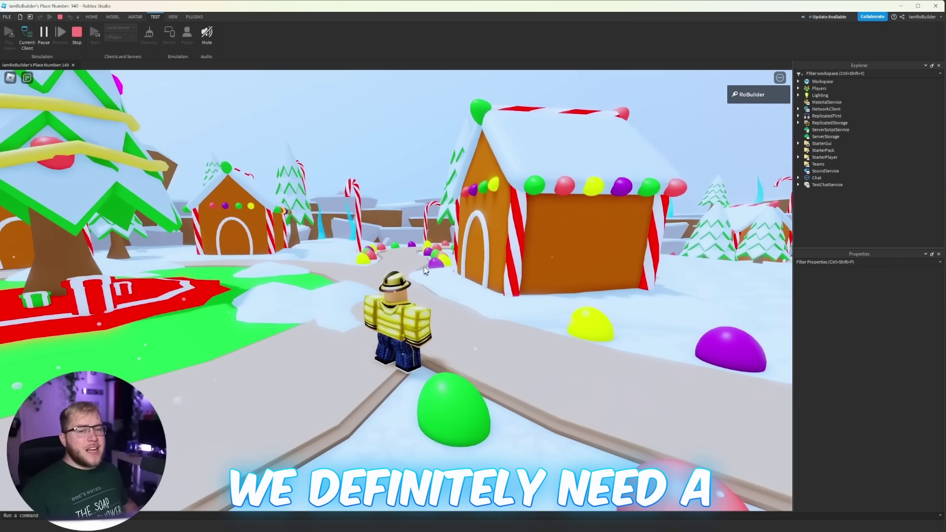
- Walk the test character past the gingerbread house and along the gumdrop-lined path to the frozen lake, checking the scenery
key(w)
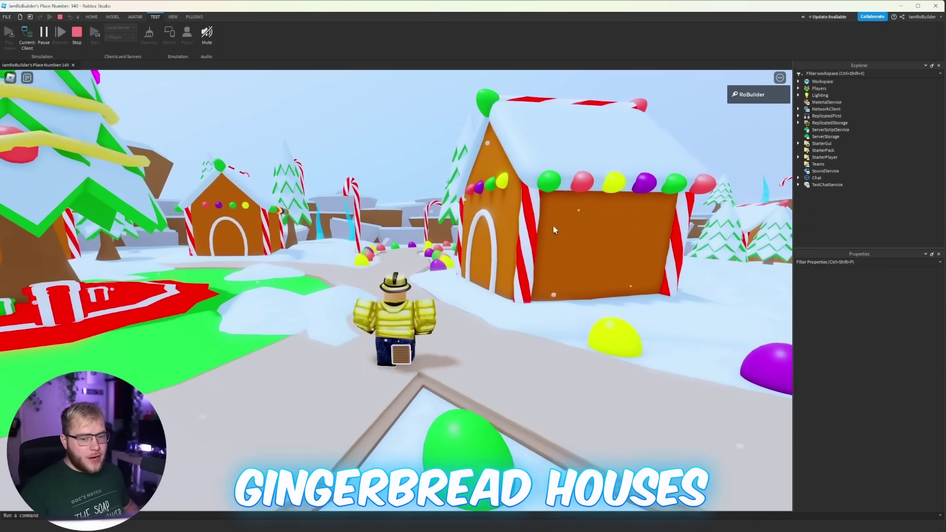
key(w)
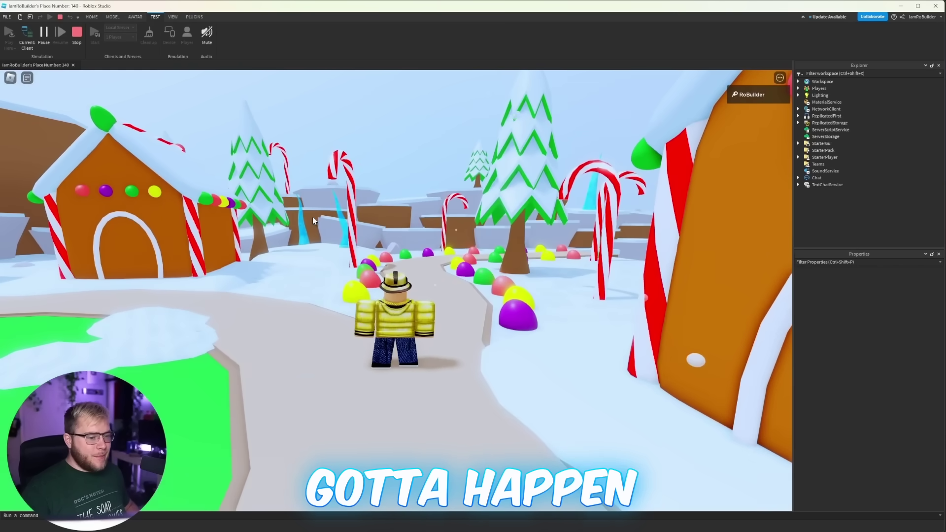
key(w)
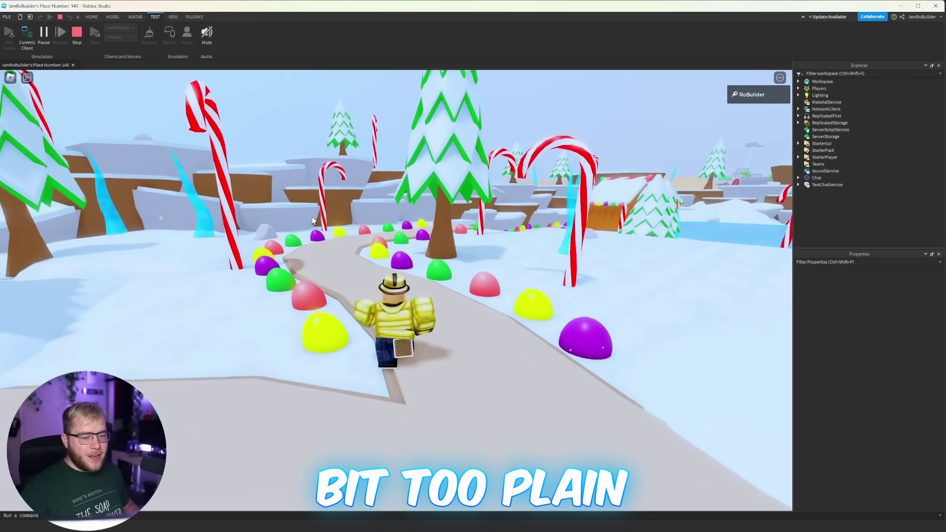
key(w)
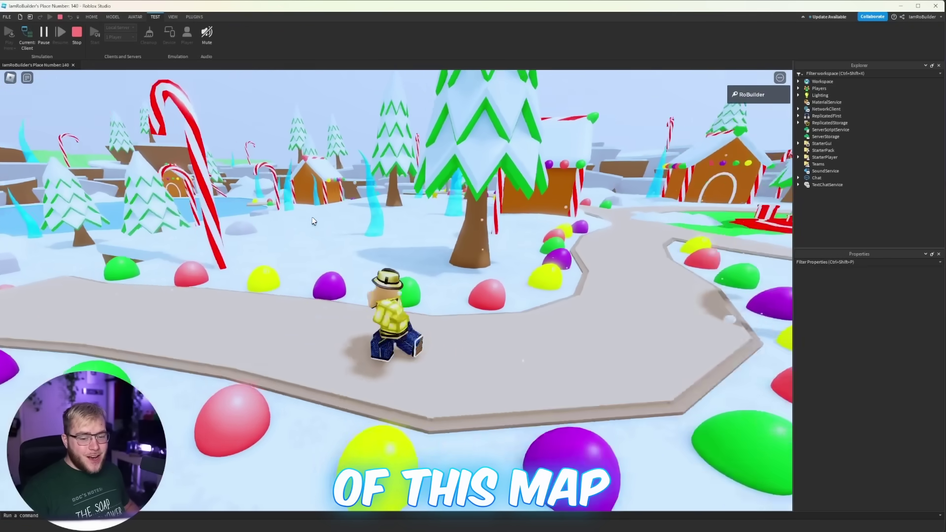
key(w)
right_drag(313, 217, 313, 218)
key(w)
key(w)
key(w)
right_drag(304, 185, 306, 185)
key(w)
key(w)
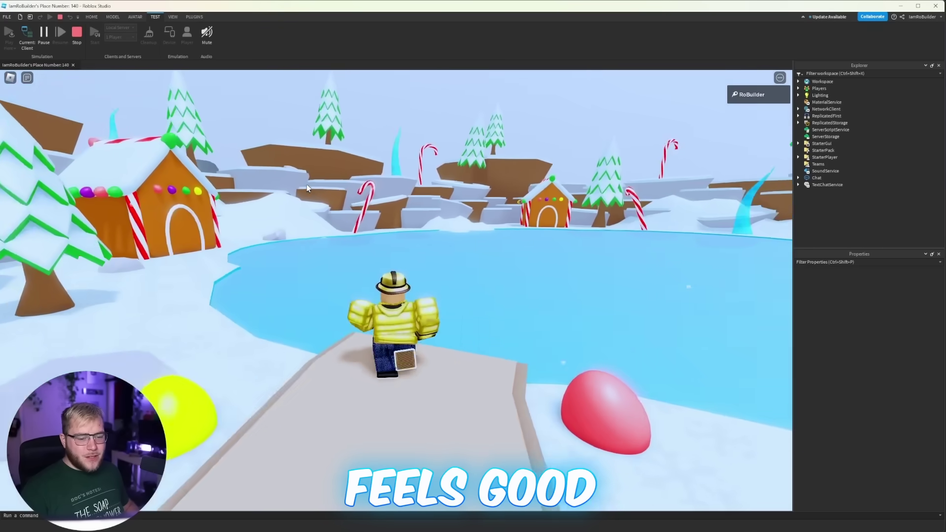
key(w)
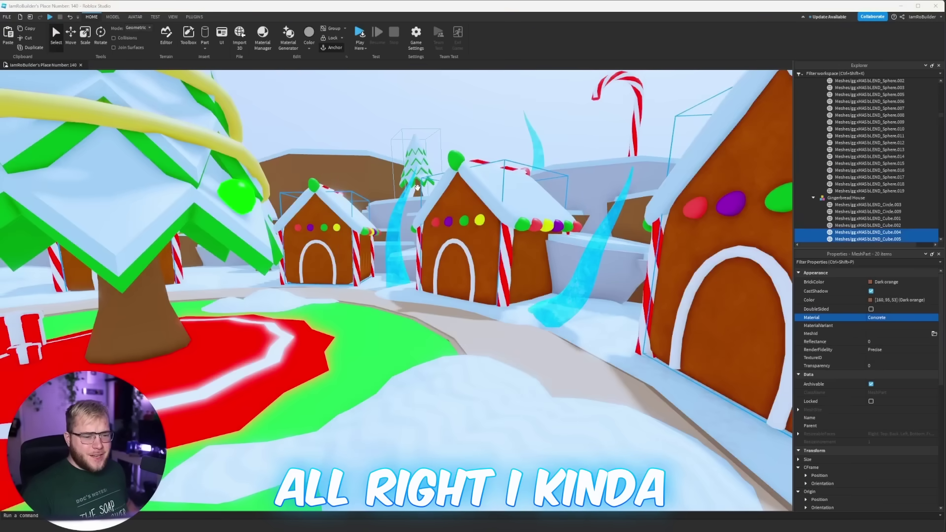
- Fly around the gingerbread houses and the Christmas tree to examine the Concrete material on the house walls
right_drag(417, 187, 444, 204)
key(s)
key(s)
key(w)
key(s)
key(w)
key(w)
key(s)
click(387, 151)
right_drag(395, 161, 394, 158)
key(w)
key(s)
key(w)
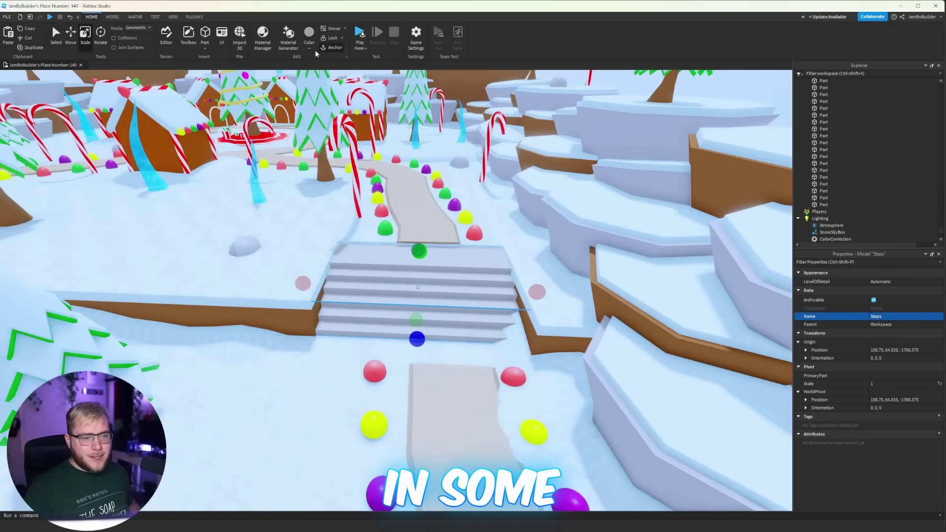
- Colour the Steps model yellow and give it a red centre carpet and thin red side strips
click(308, 49)
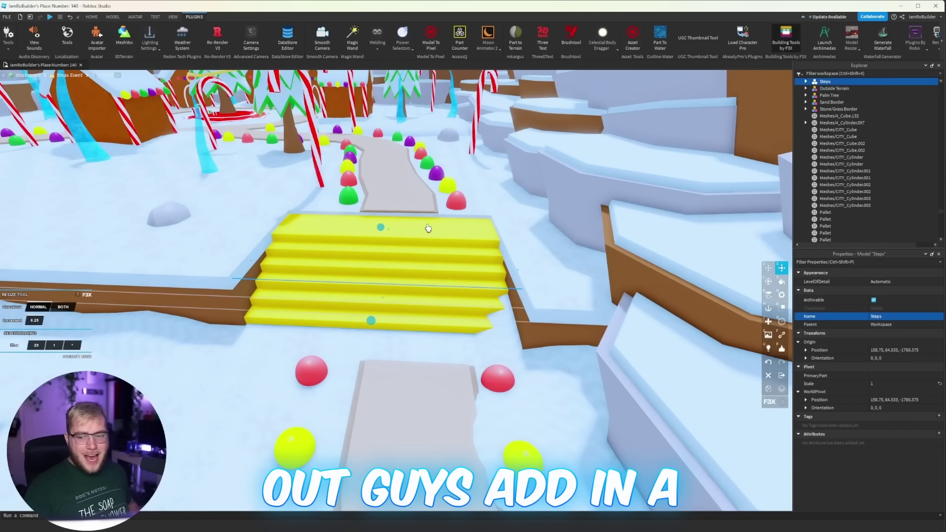
click(806, 81)
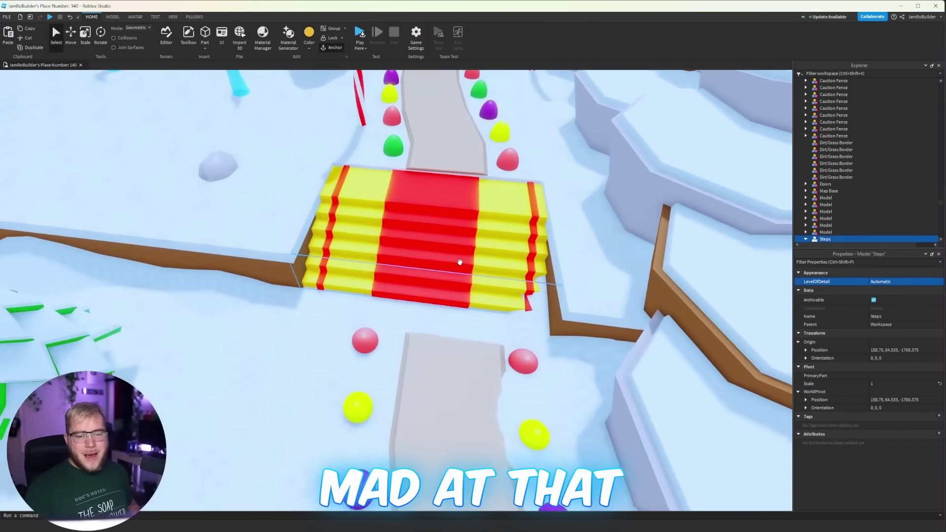
scroll(460, 263, down, 10)
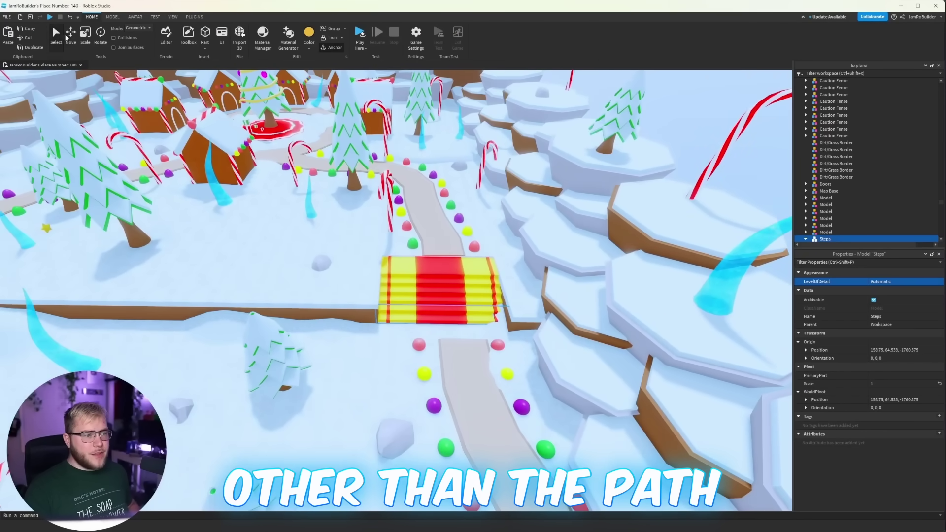
- Duplicate the coloured stairs and move the copy sideways to the gap in the other path
click(70, 37)
scroll(442, 237, down, 6)
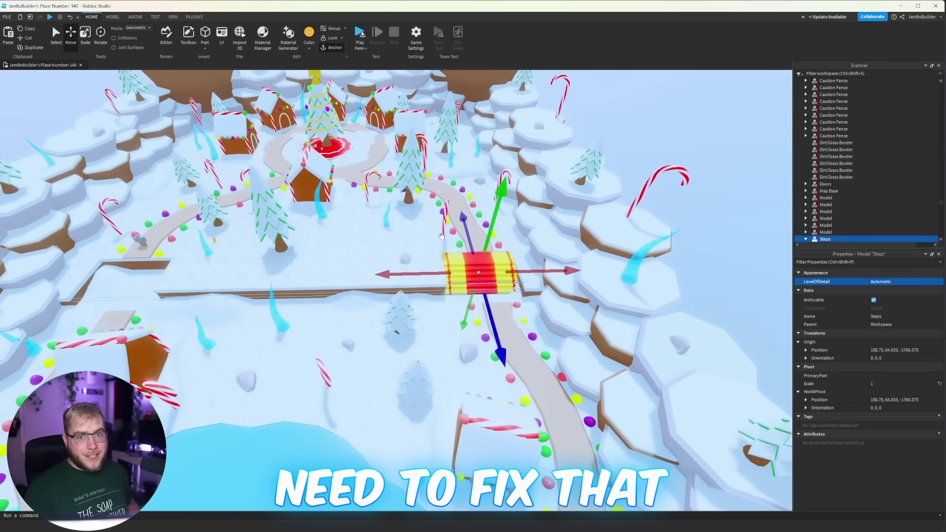
right_drag(442, 237, 513, 266)
key(ctrl+d)
key(a)
drag(567, 273, 326, 299)
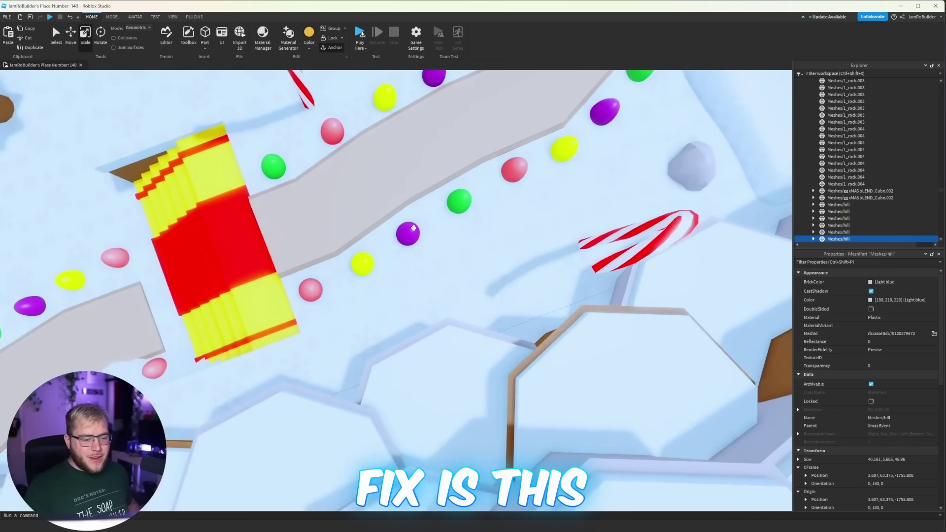
- Delete the path pieces beside the stairs, then group the adjoining segment and move its model out of the Path Part
right_drag(413, 228, 409, 231)
click(291, 233)
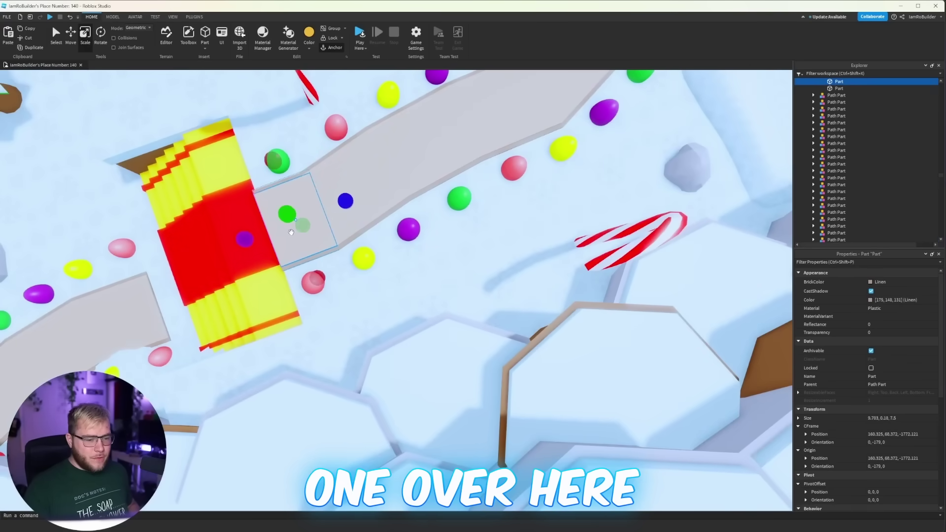
key(Delete)
click(290, 230)
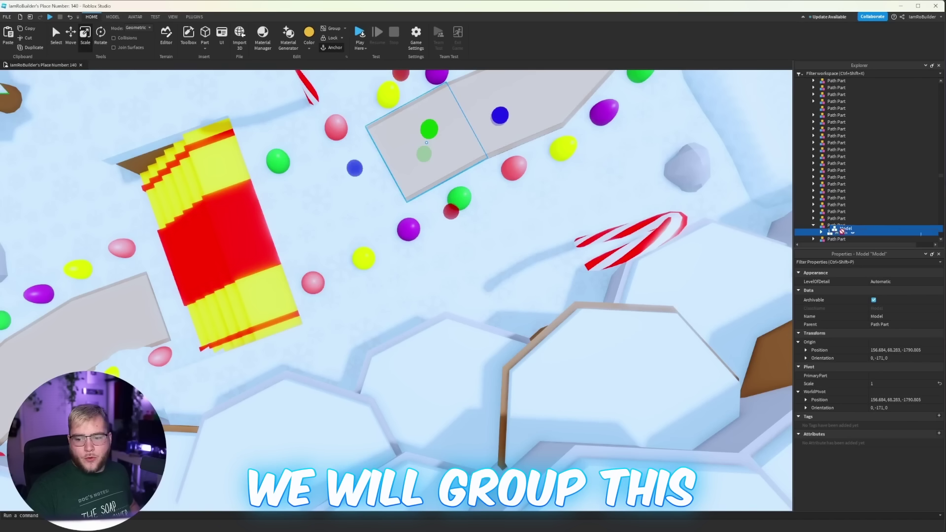
drag(843, 231, 866, 139)
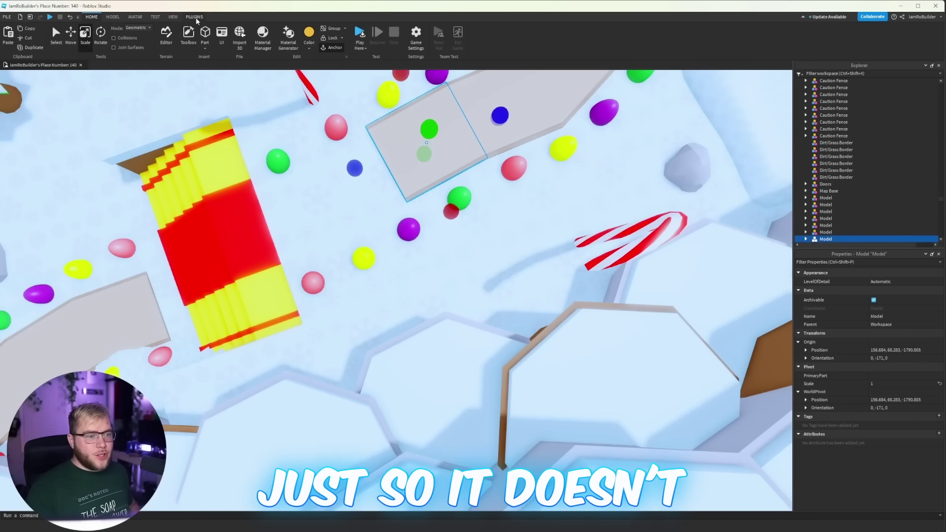
- Extend the path back to the stairs with Archimedes, rendering segments at an angle of 9 and aligning the end with the red carpet
click(194, 17)
click(823, 35)
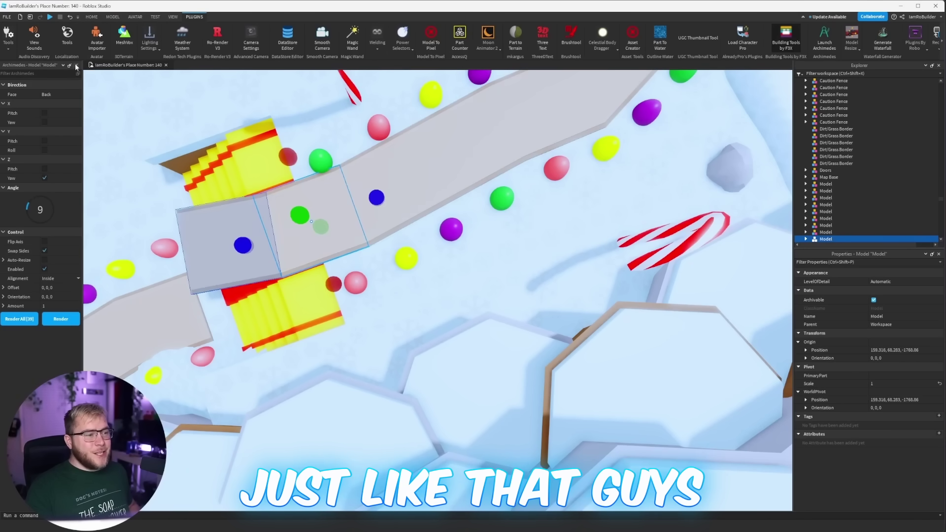
click(76, 65)
right_drag(365, 160, 344, 217)
scroll(344, 218, up, 3)
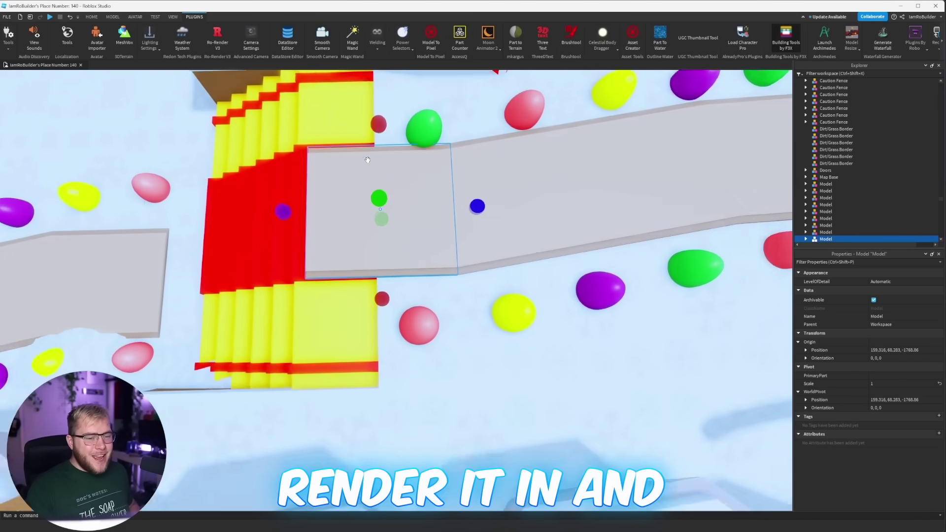
drag(256, 184, 334, 176)
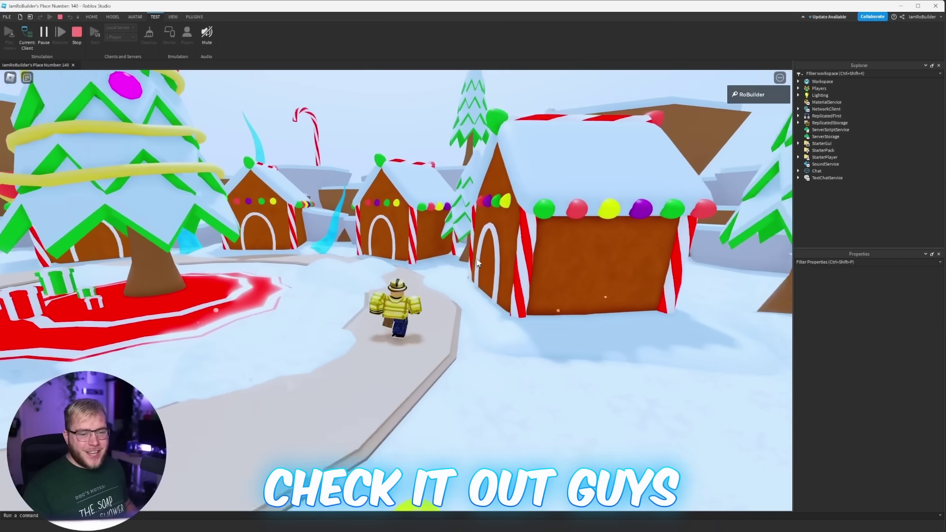
- Walk the test character around the Christmas tree circle to inspect the textured gingerbread houses and the snowy ground
key(w)
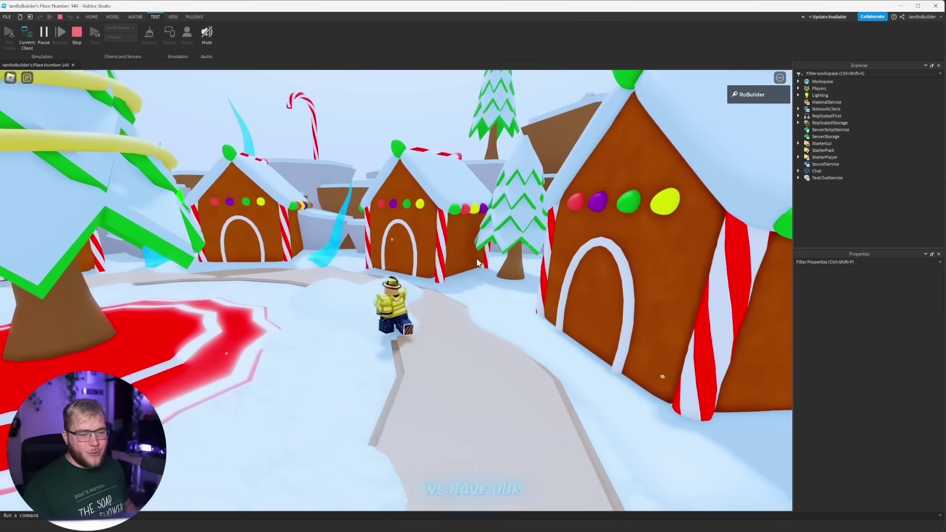
key(w)
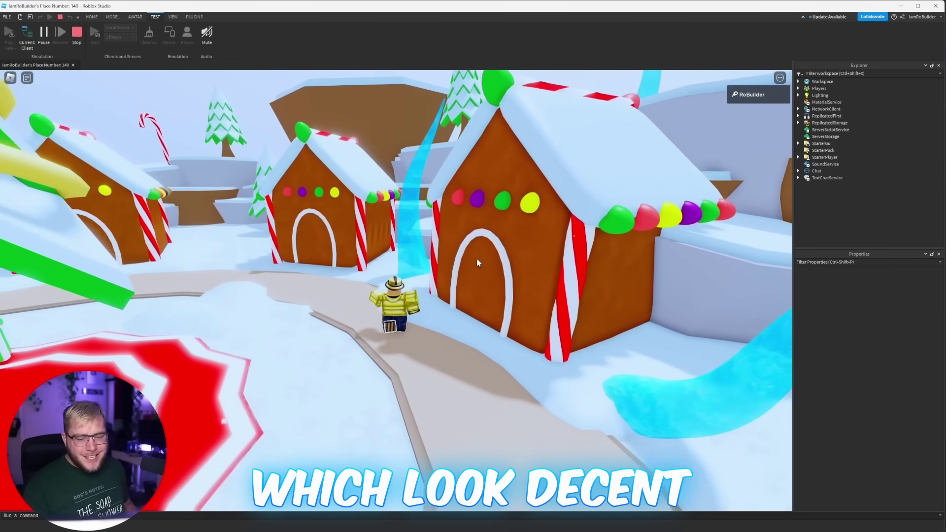
key(w)
right_drag(477, 259, 451, 272)
key(a)
key(w)
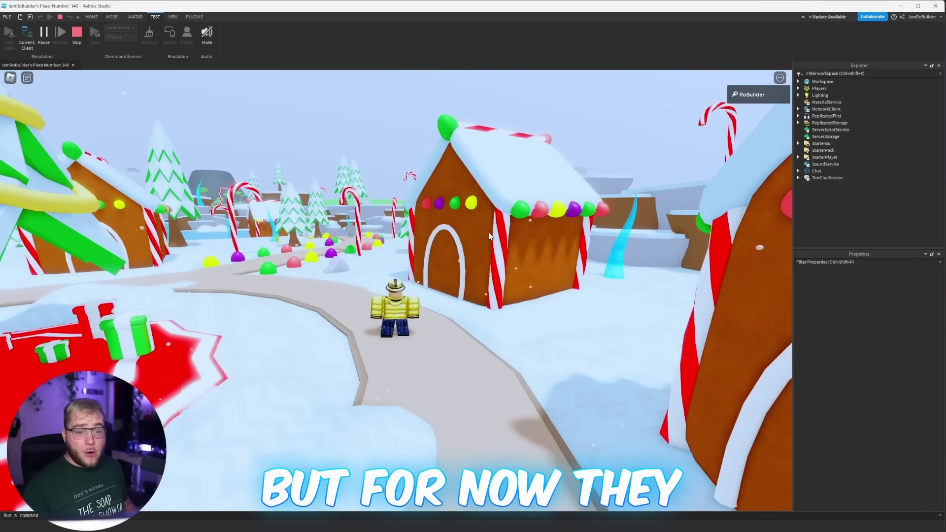
key(w)
right_drag(480, 232, 464, 227)
key(w)
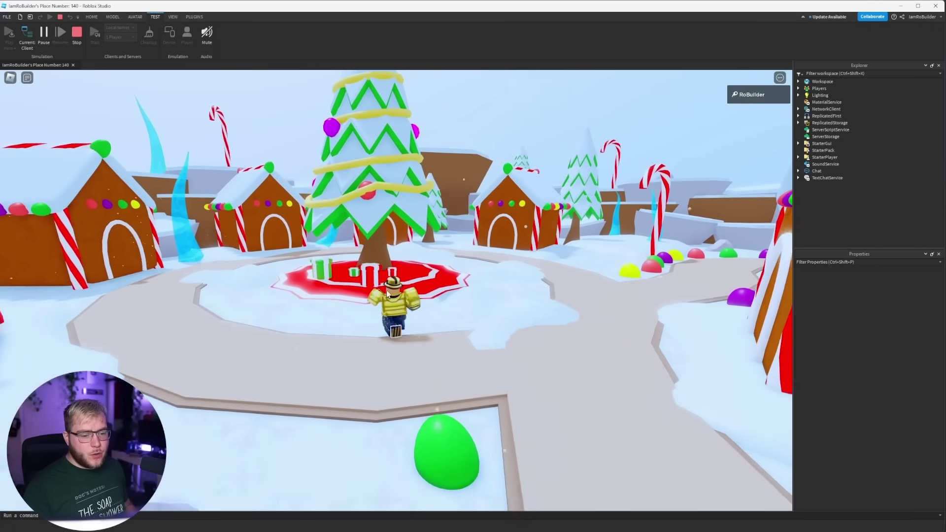
key(w)
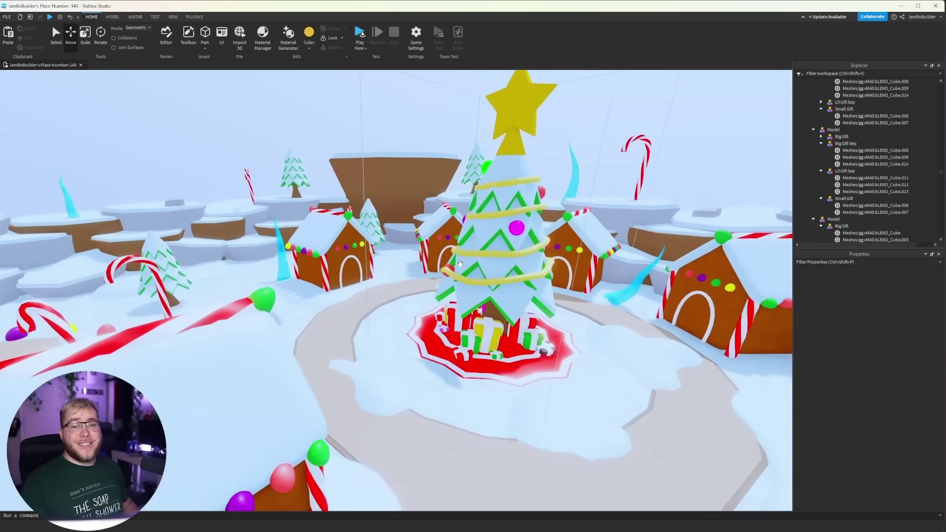
- Move the snow mound at the base of the gingerbread house near the lake clear of the path's gumdrops
scroll(459, 265, up, 5)
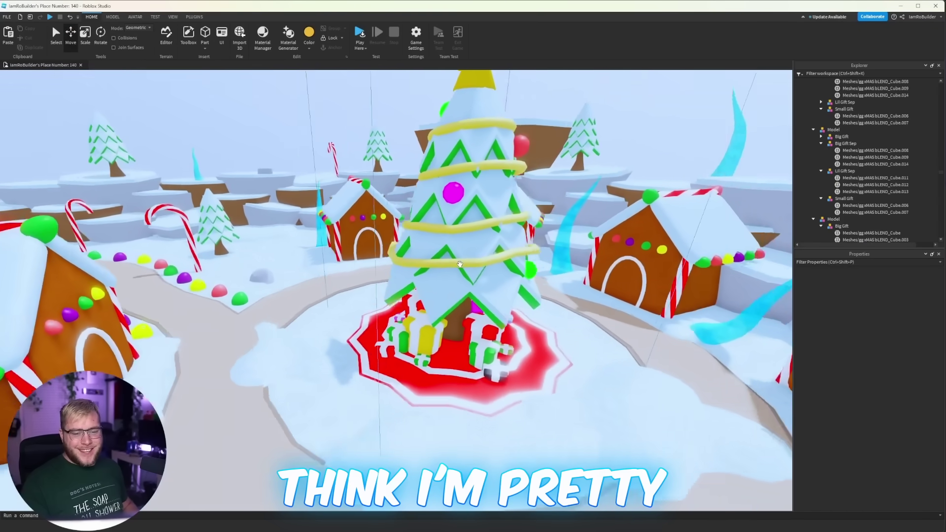
key(d)
right_drag(460, 264, 460, 264)
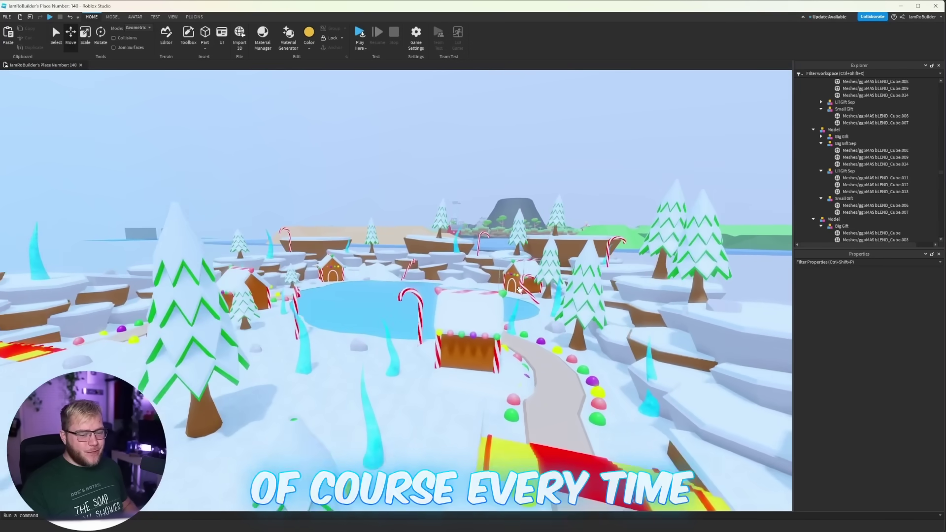
key(w)
right_drag(520, 290, 519, 289)
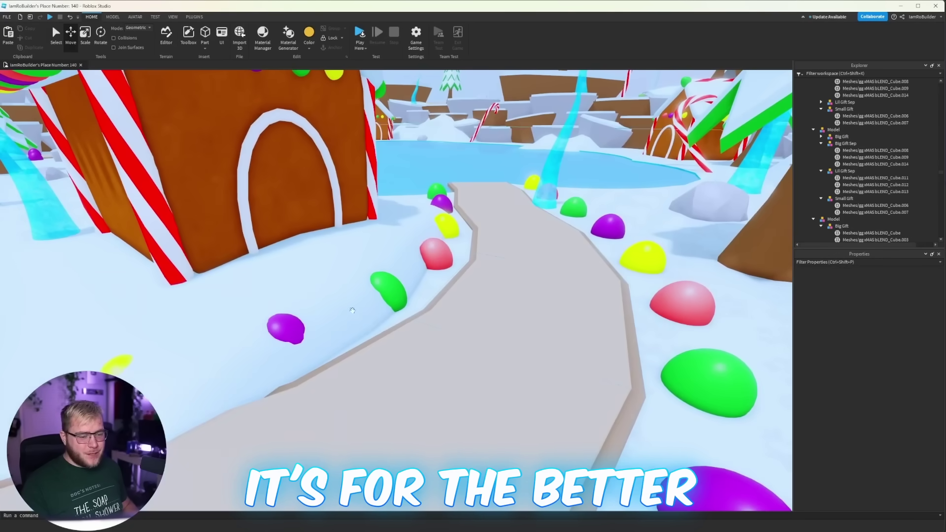
click(268, 344)
scroll(268, 344, down, 10)
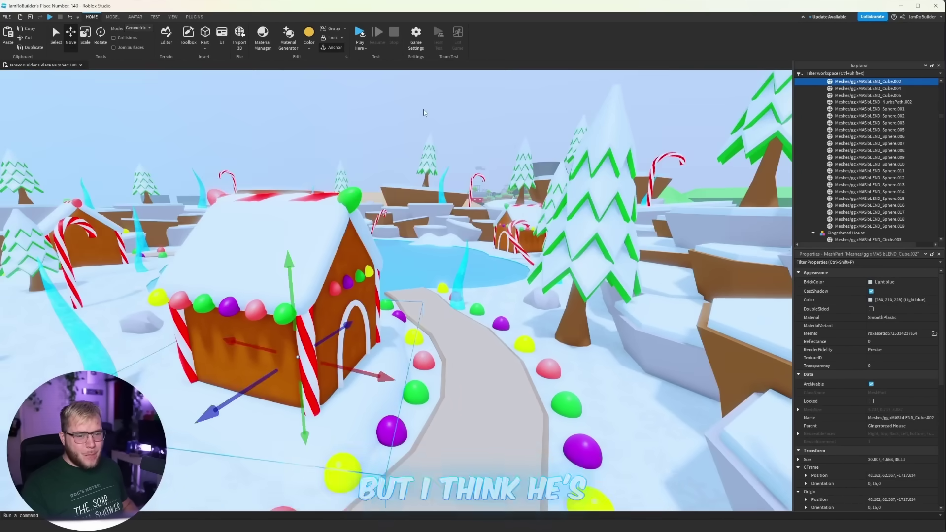
click(424, 113)
- Set the transparency of the frozen lake part to 0
key(w)
right_drag(424, 112, 424, 113)
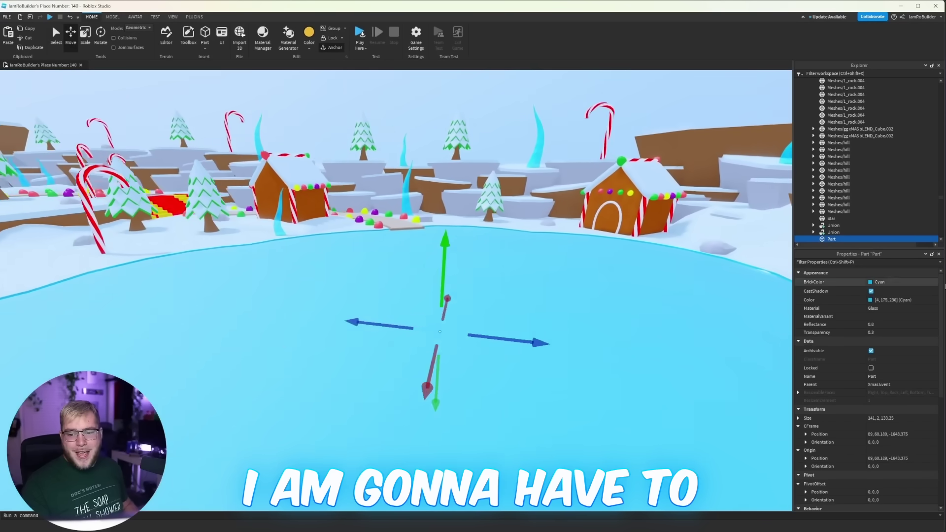
key(a)
click(903, 333)
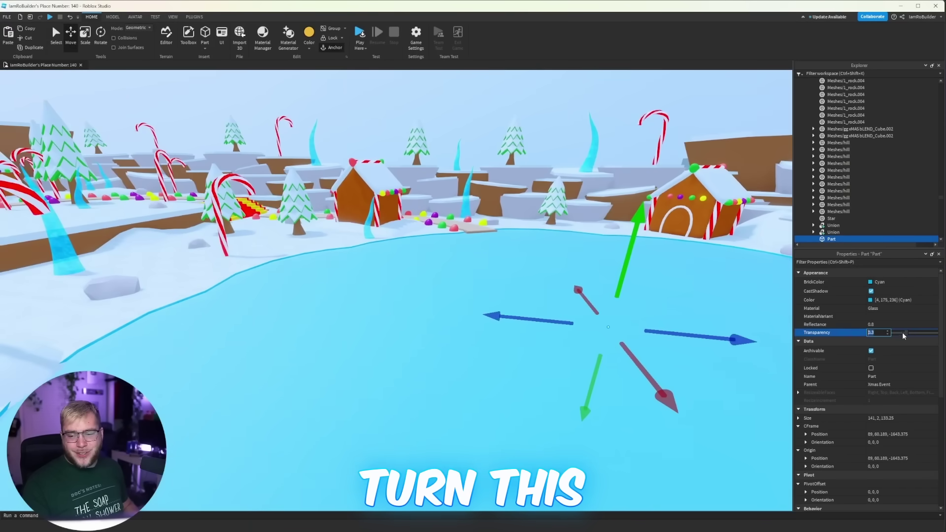
click(369, 150)
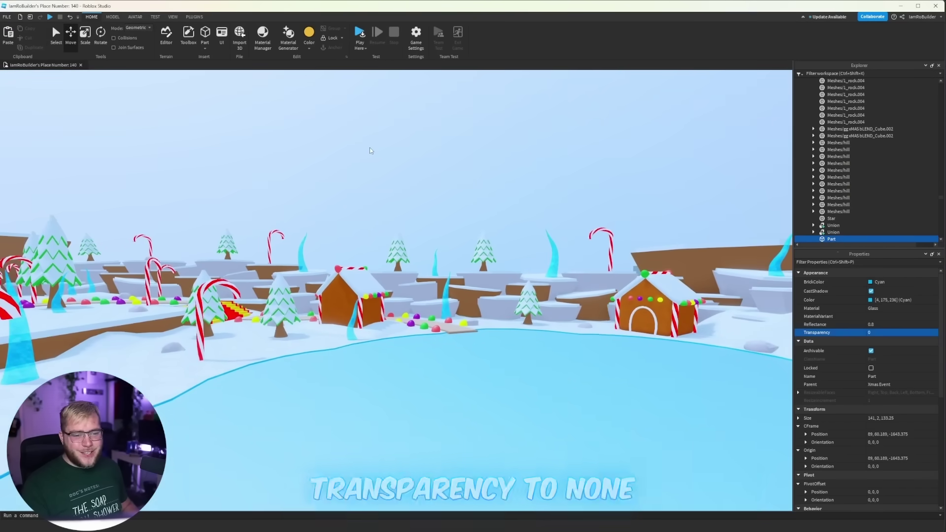
key(w)
right_drag(370, 149, 369, 147)
key(s)
key(s)
key(d)
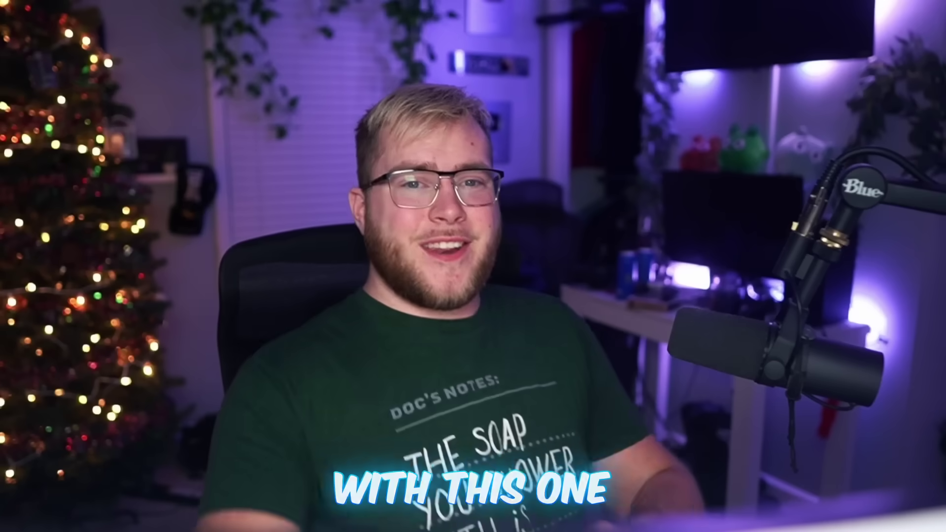